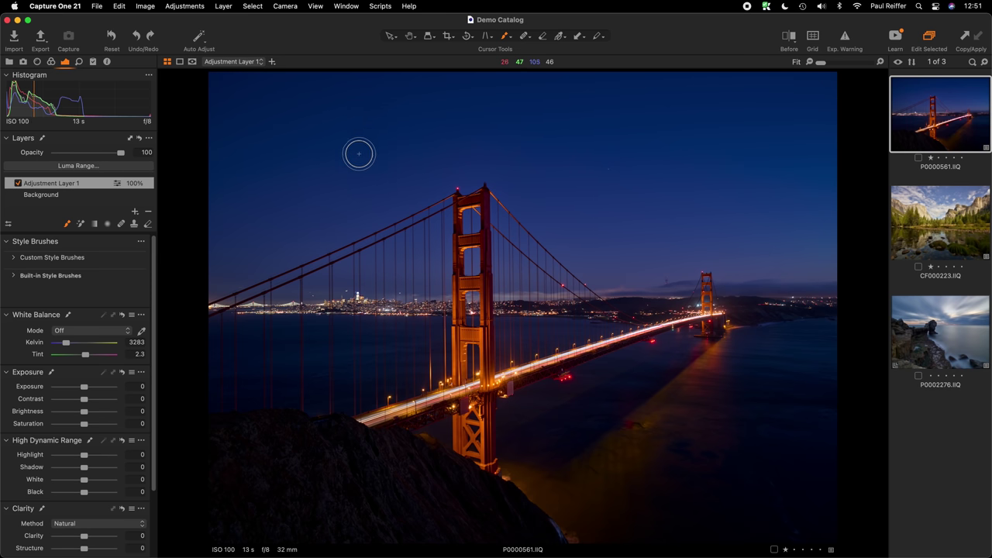
Paint a trial brush mask over the sky beside the bridge tower and undo it.
mouse_move(301, 154)
left_mouse_down()
mouse_move(447, 144)
mouse_move(399, 210)
mouse_move(321, 224)
left_mouse_up()
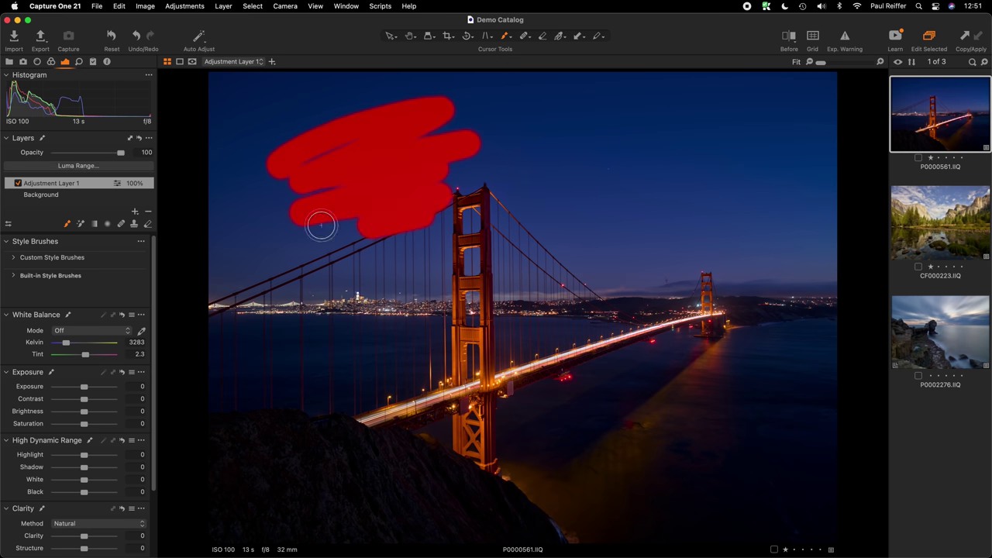
left_click(51, 62)
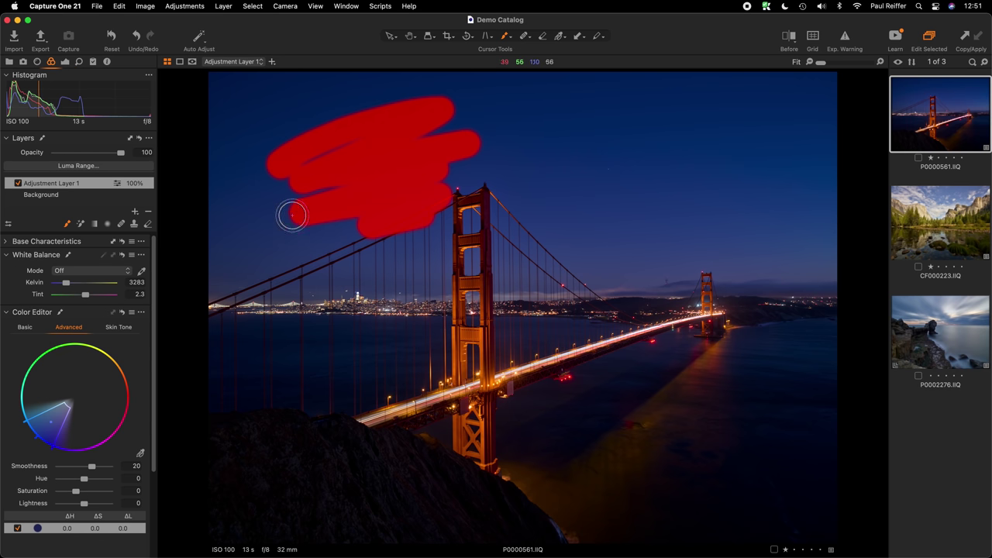
left_click(132, 36)
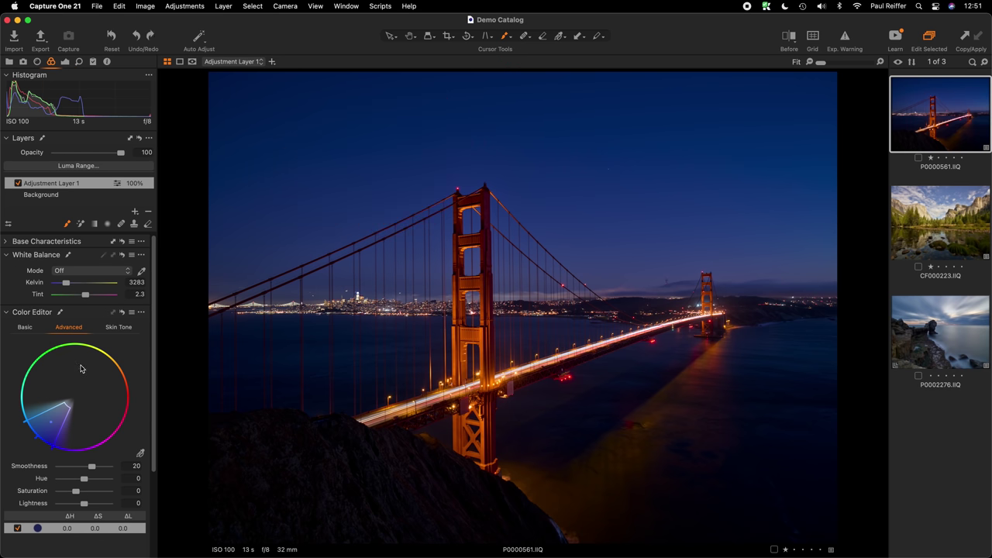
Look through the Color Editor's masked-layer option and the Luma Range settings without applying anything.
left_click(141, 313)
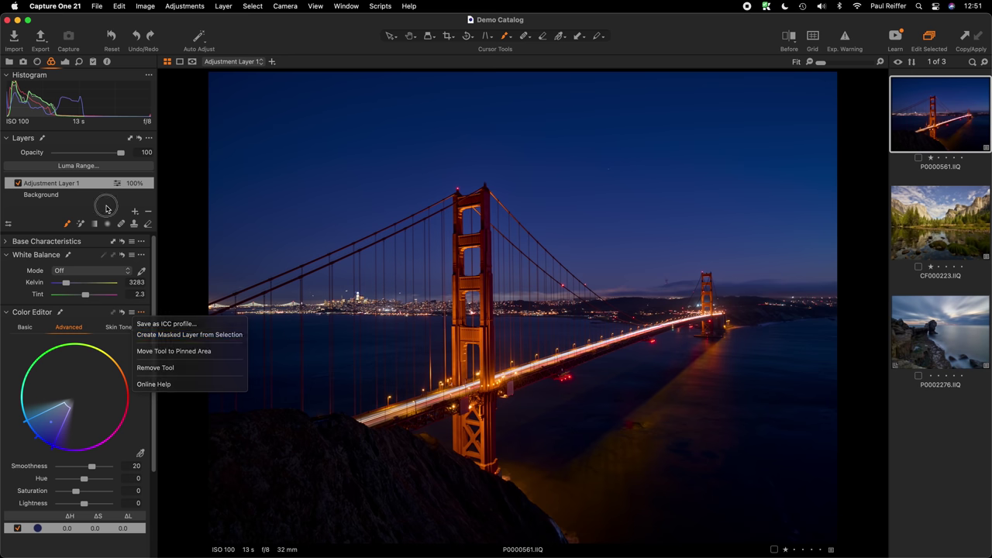
key("Escape")
left_click(133, 168)
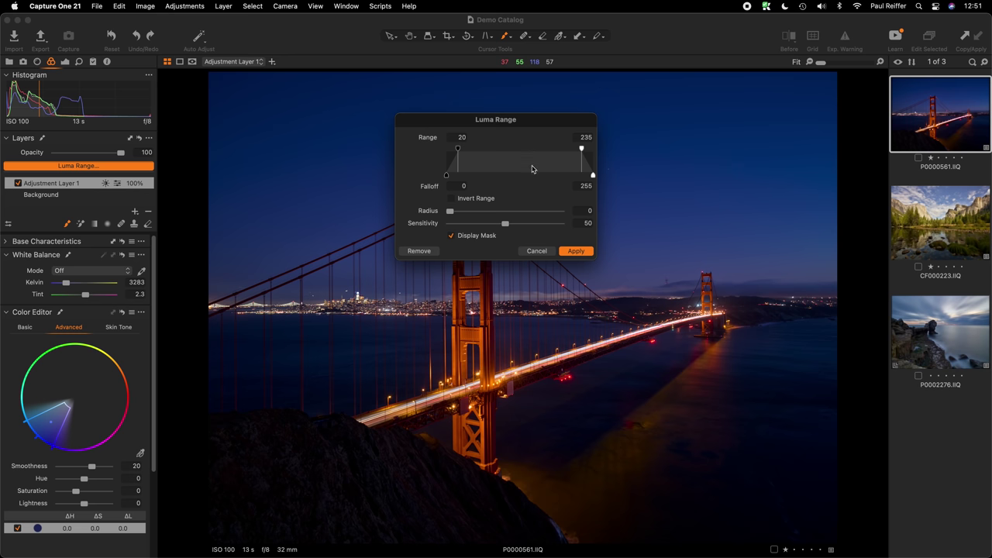
left_click(535, 251)
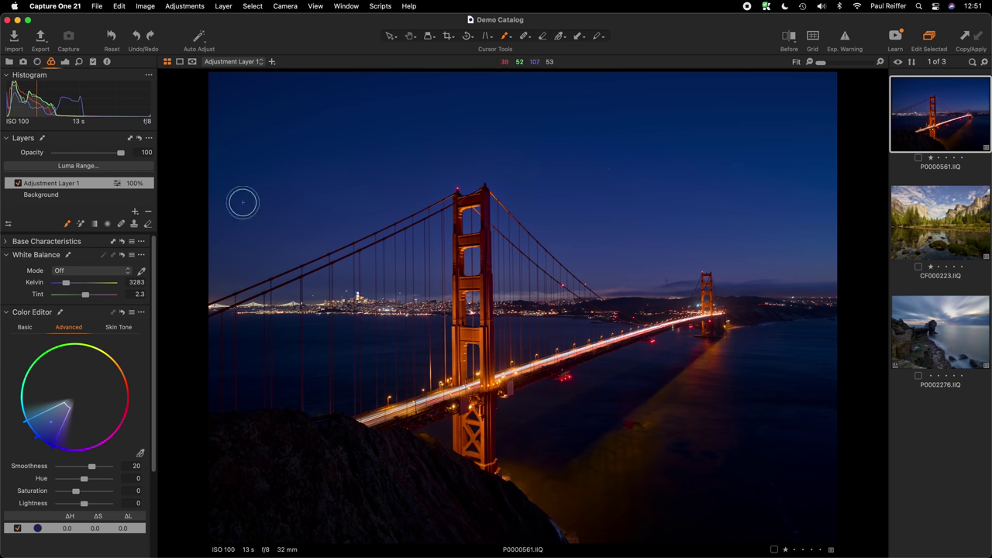
Select the Magic Brush for Adjustment Layer 1 and check the mask display options.
left_click(81, 225)
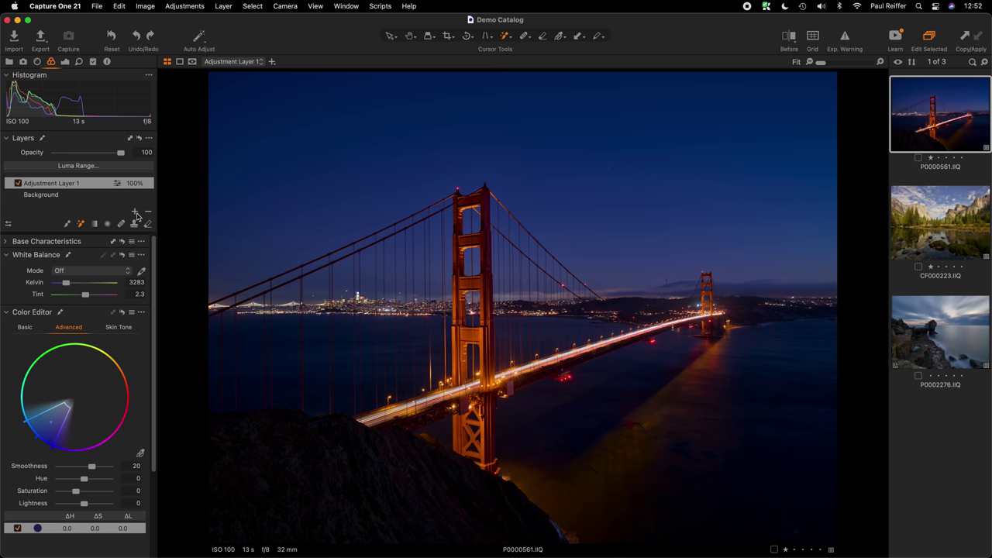
left_click(193, 63)
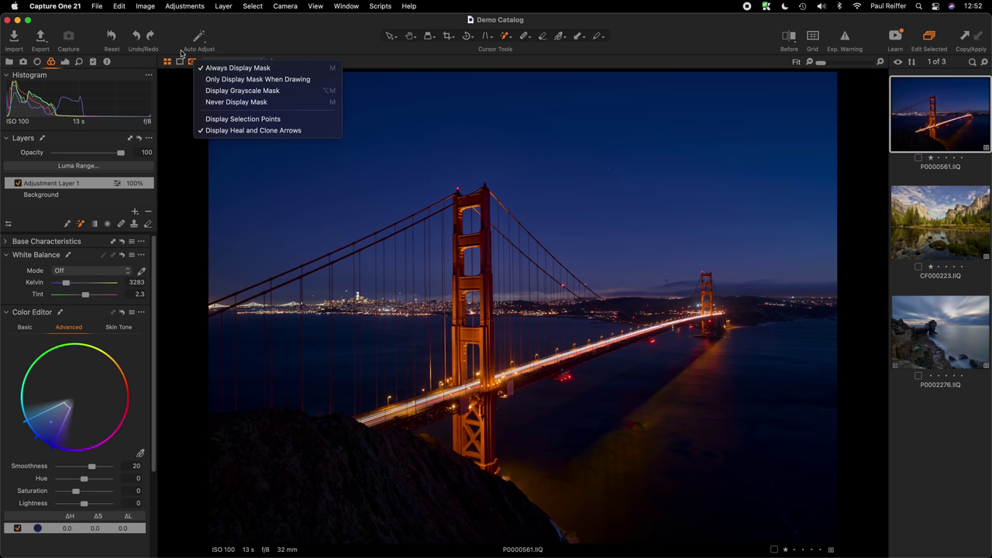
left_click(242, 40)
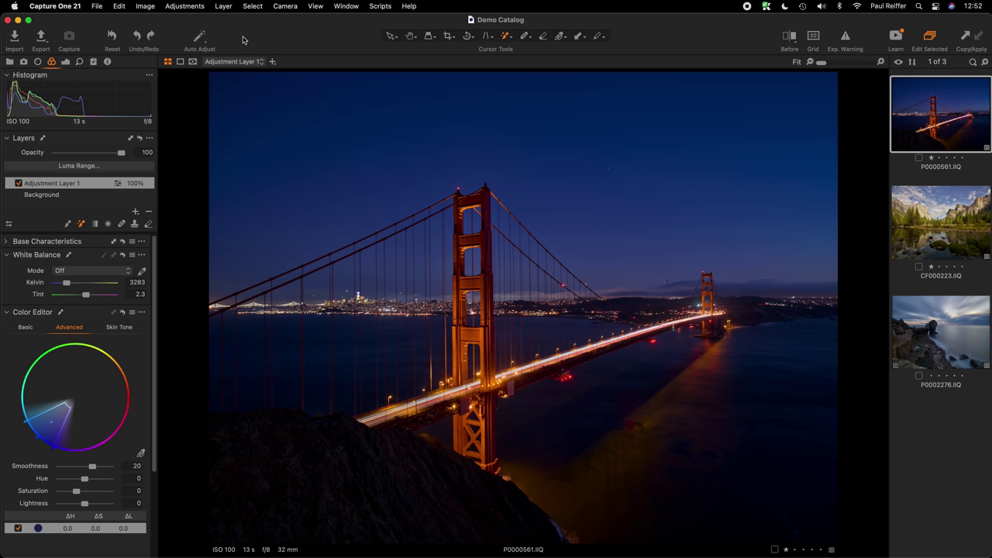
left_click(82, 225)
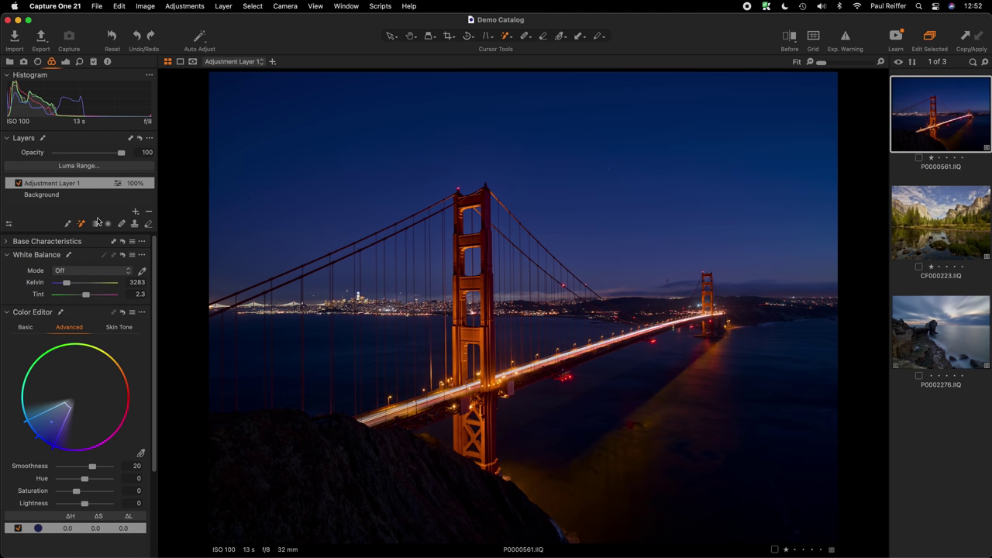
Review the Magic Brush settings and mask the upper sky with one stroke across both sides of the tower.
right_click(342, 152)
right_click(302, 175)
right_click(336, 199)
right_click(266, 119)
right_click(345, 153)
mouse_move(306, 194)
left_mouse_down()
mouse_move(636, 148)
mouse_move(713, 171)
left_mouse_up()
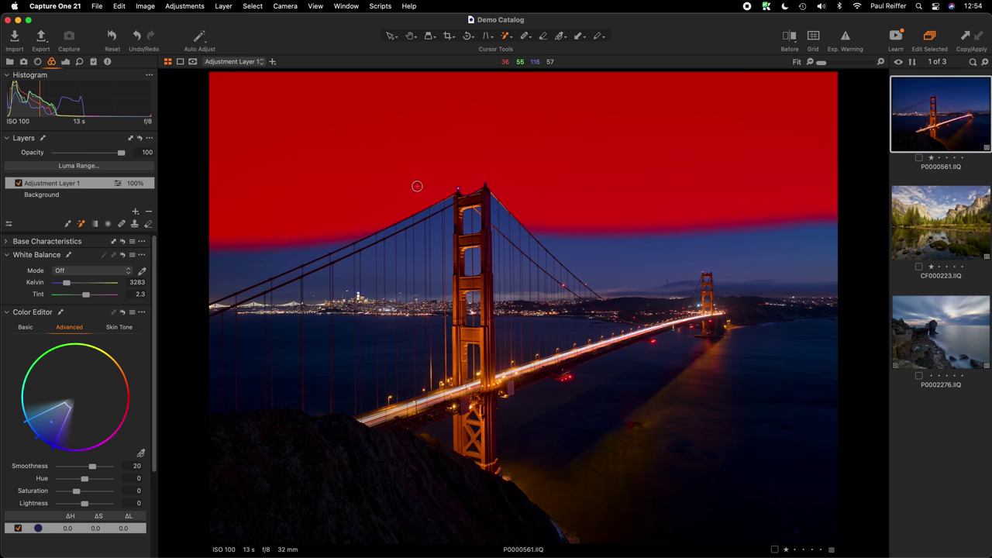
Extend the sky mask down towards the horizon on both sides of the bridge tower with the Magic Brush.
right_click(406, 155)
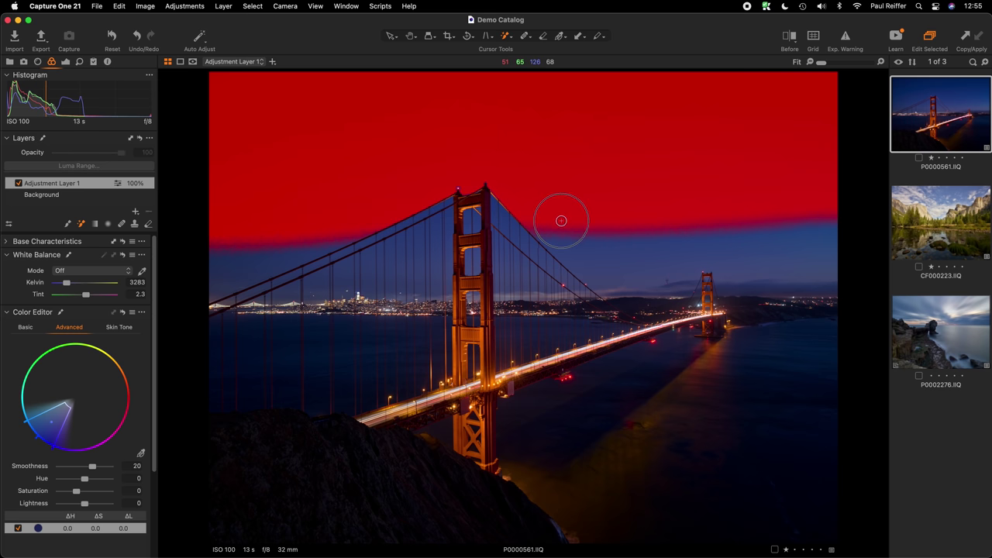
left_click_drag(561, 221, 588, 256)
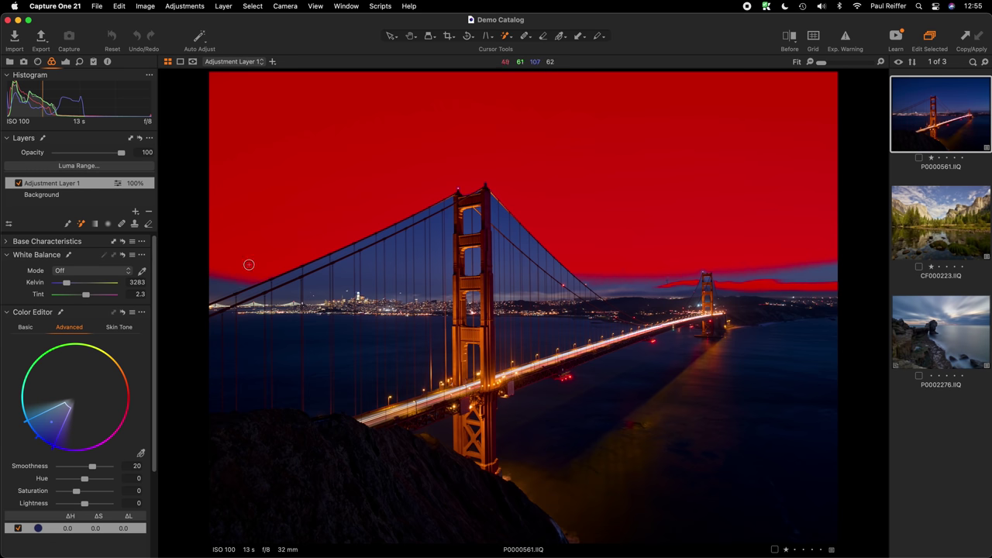
left_click_drag(249, 264, 215, 284)
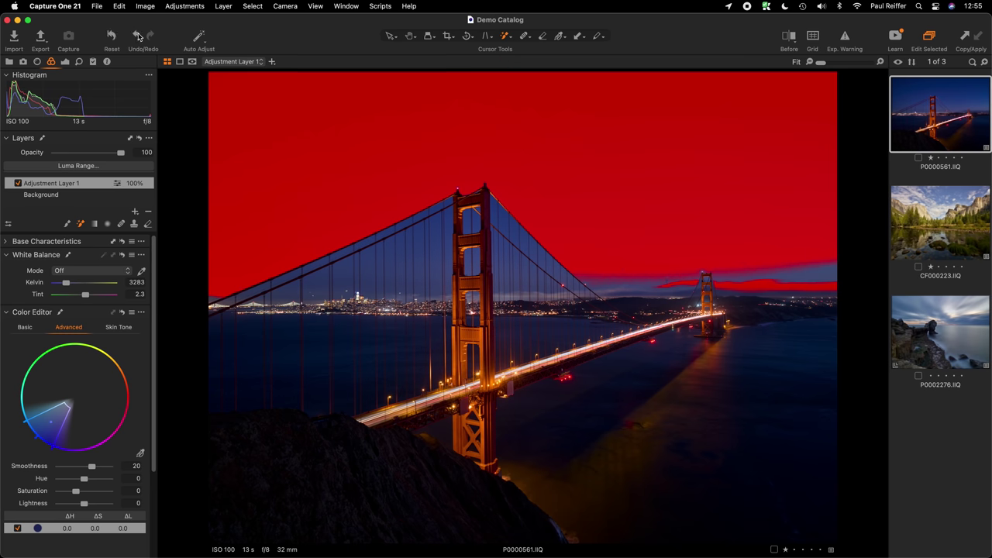
Undo the three Magic Brush strokes on the sky.
left_click(137, 36)
left_click(137, 36)
left_click(137, 36)
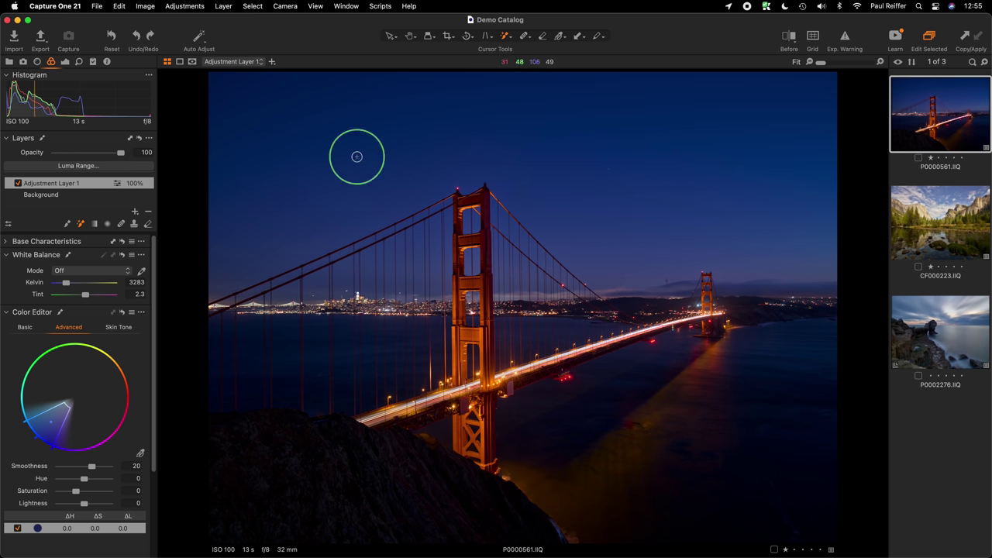
Enable Sample Entire Photo for the Magic Brush and mask the upper sky with one stroke.
right_click(357, 157)
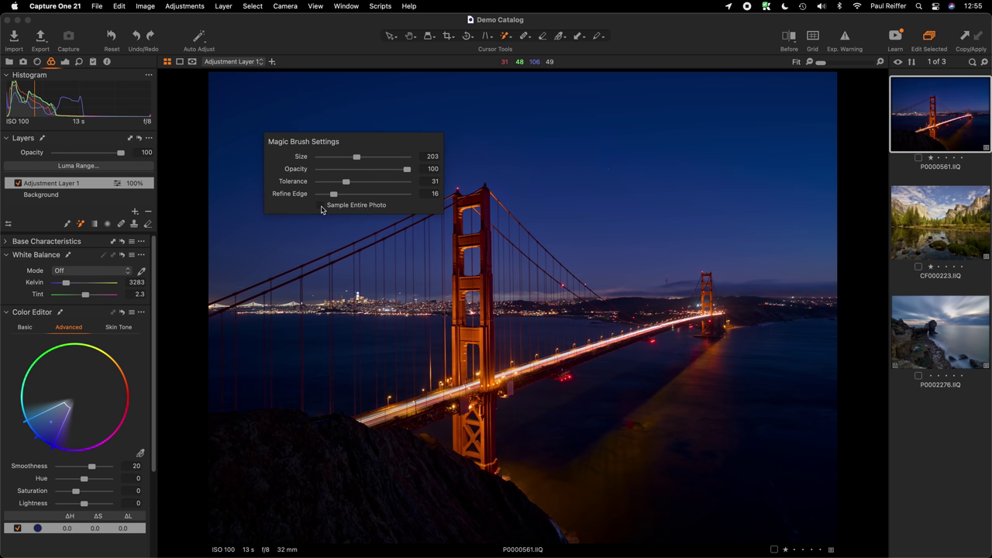
left_click(321, 206)
mouse_move(303, 168)
left_mouse_down()
mouse_move(556, 154)
mouse_move(709, 182)
left_mouse_up()
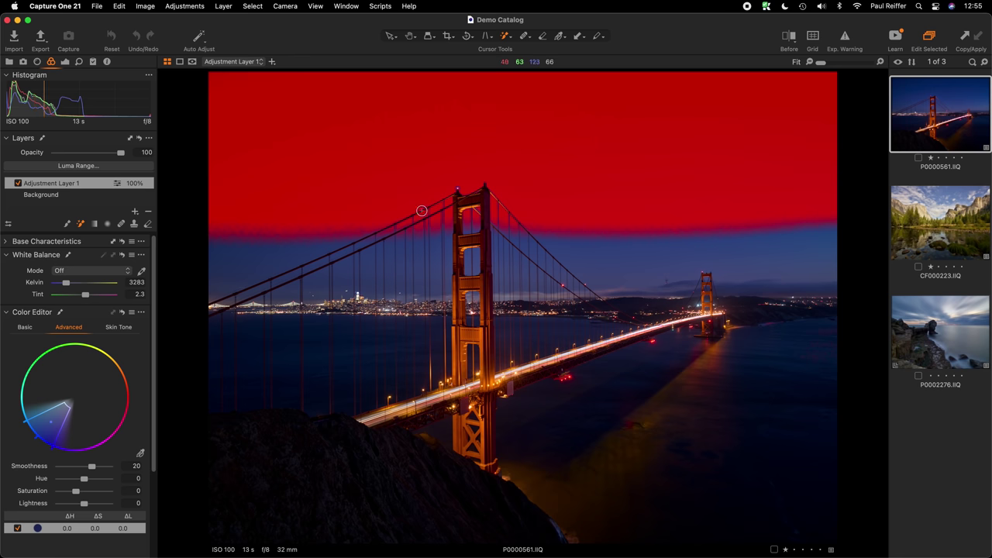
Examine the mask edges along the suspension cables up close and check the Magic Brush settings.
key("z")
left_click(445, 253)
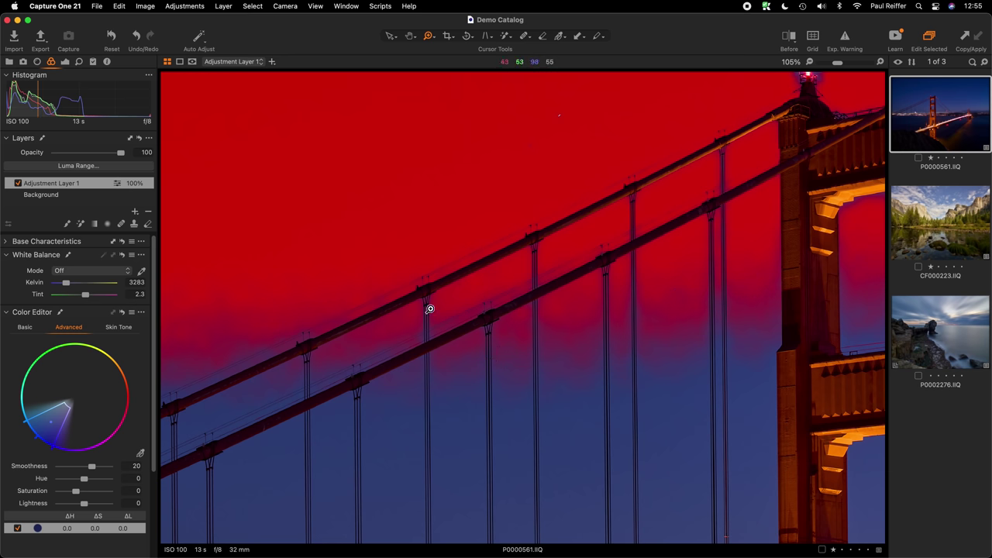
right_click(433, 183)
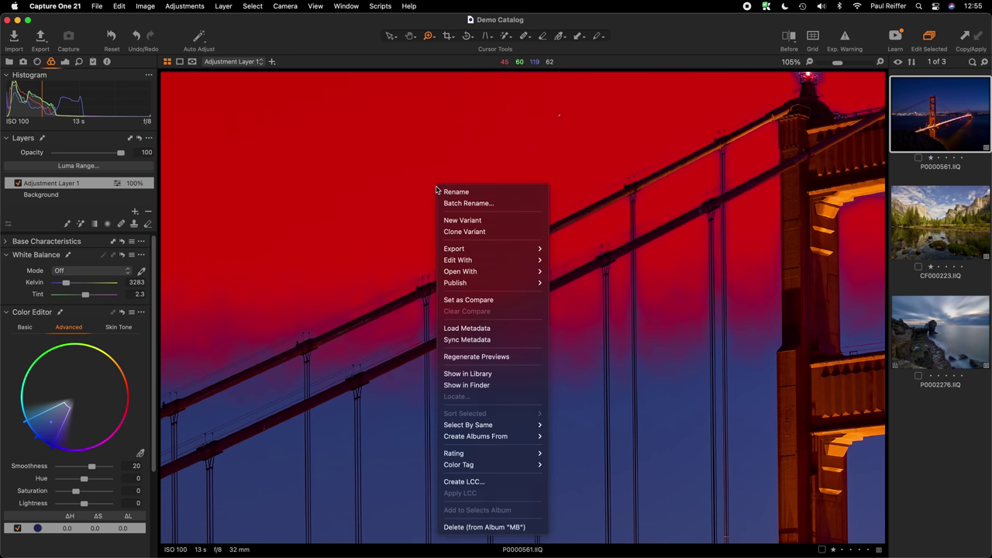
left_click(388, 182)
left_click(80, 224)
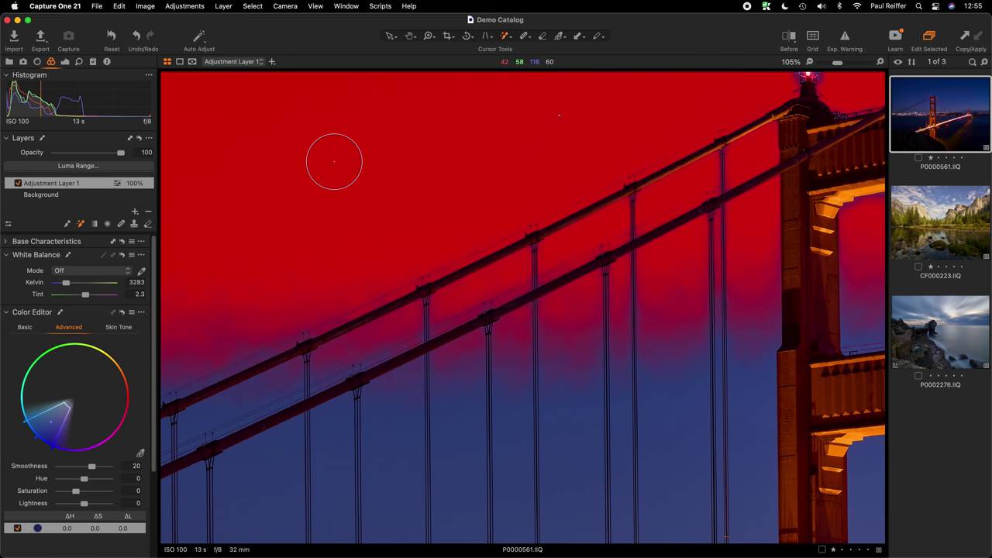
right_click(333, 159)
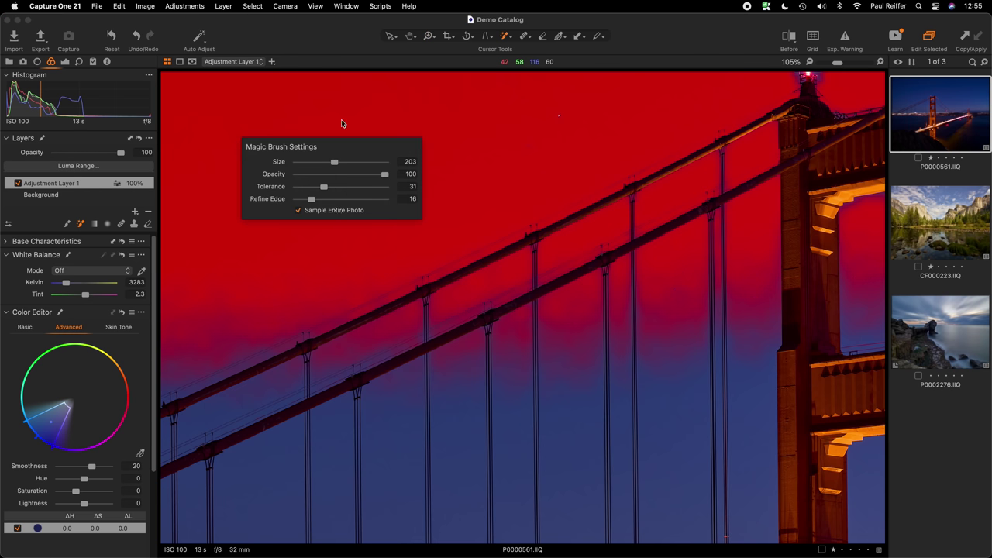
key("z")
scroll(417, 233, "down", 5)
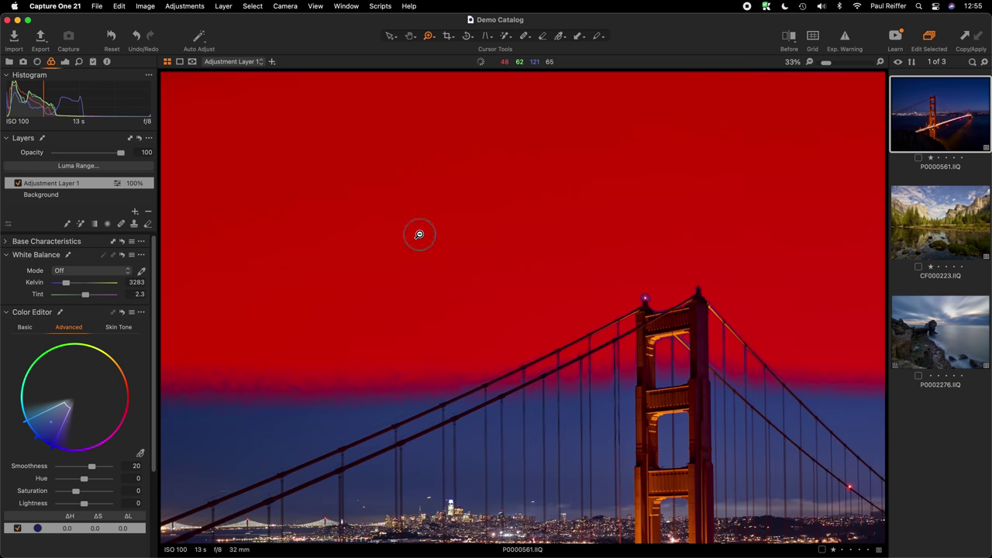
scroll(419, 234, "down", 1)
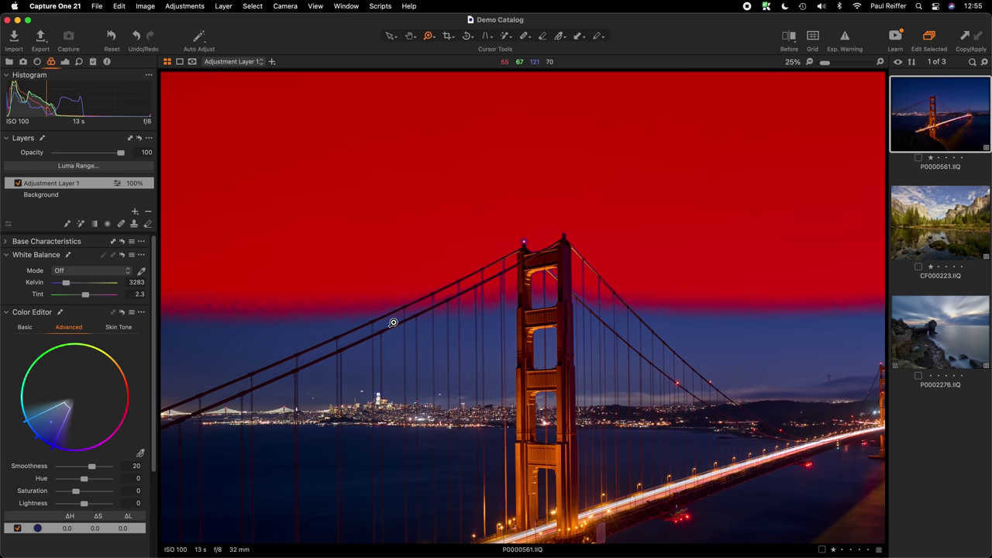
Extend the mask over the lower sky between the cables with the Magic Brush.
left_click(81, 224)
left_click_drag(256, 339, 268, 335)
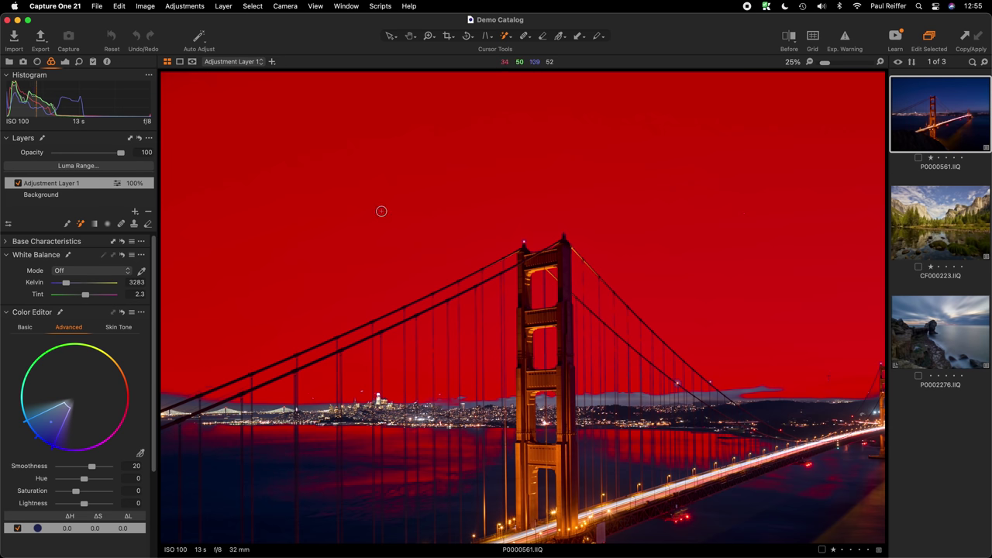
left_click_drag(339, 281, 322, 194)
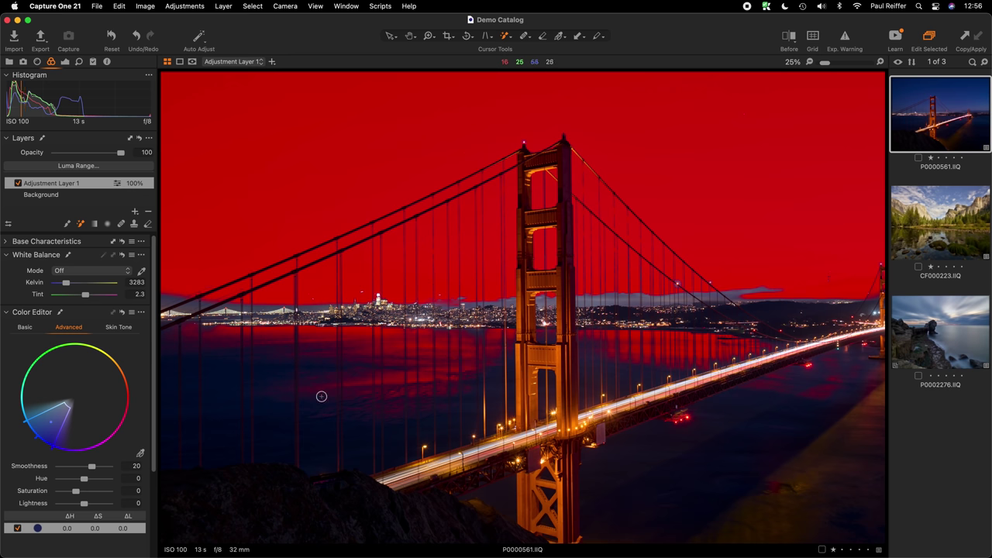
Erase the unwanted mask from the water below the skyline on both sides of the tower.
right_click(320, 226)
left_click(147, 225)
mouse_move(398, 362)
left_mouse_down()
mouse_move(340, 348)
mouse_move(259, 348)
left_mouse_up()
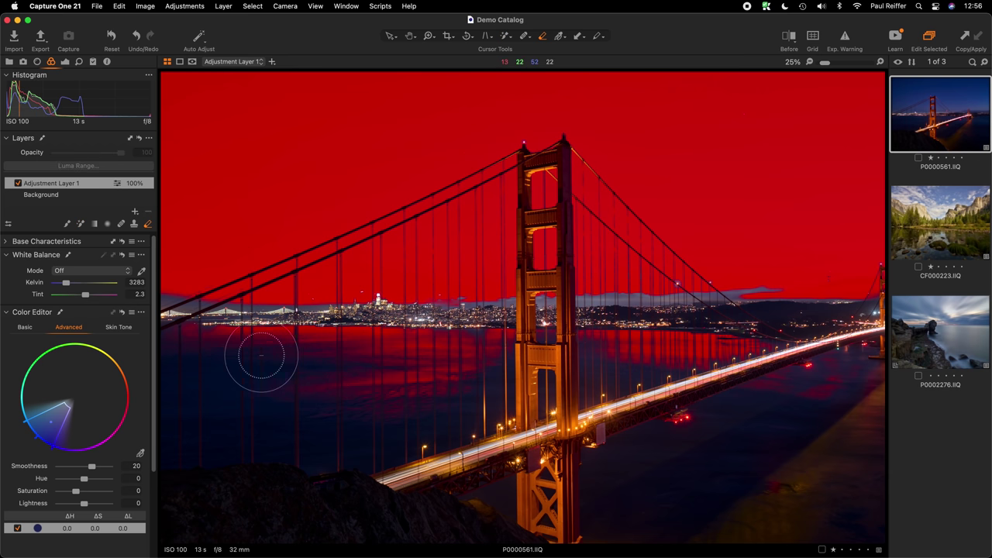
left_click_drag(631, 358, 763, 347)
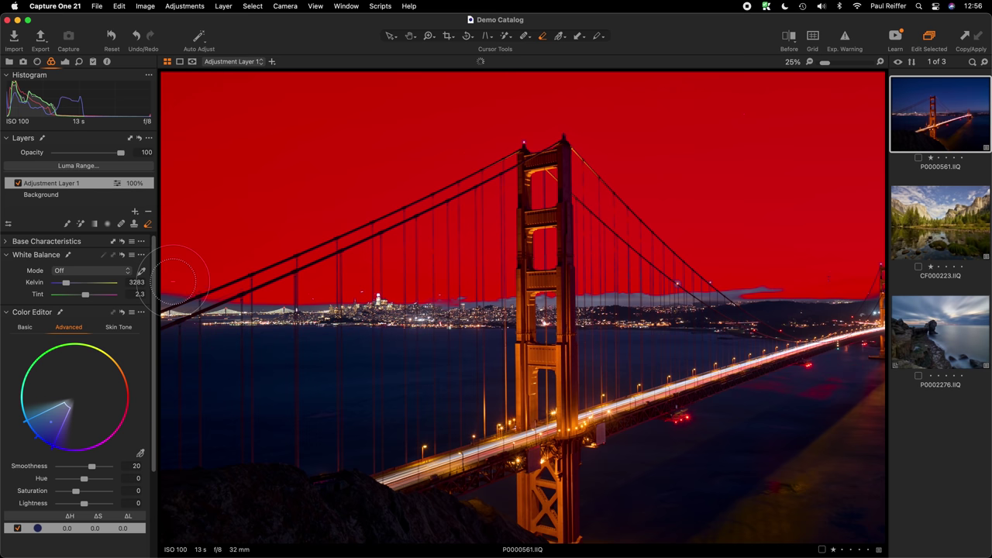
Switch back to the Magic Brush and clear the mask of Adjustment Layer 1.
left_click(80, 223)
right_click(86, 186)
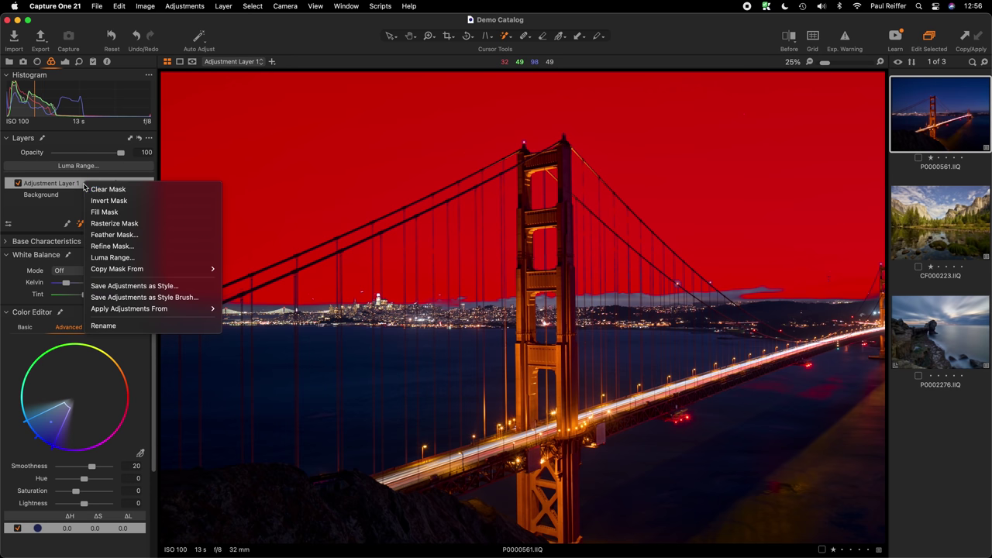
left_click(107, 189)
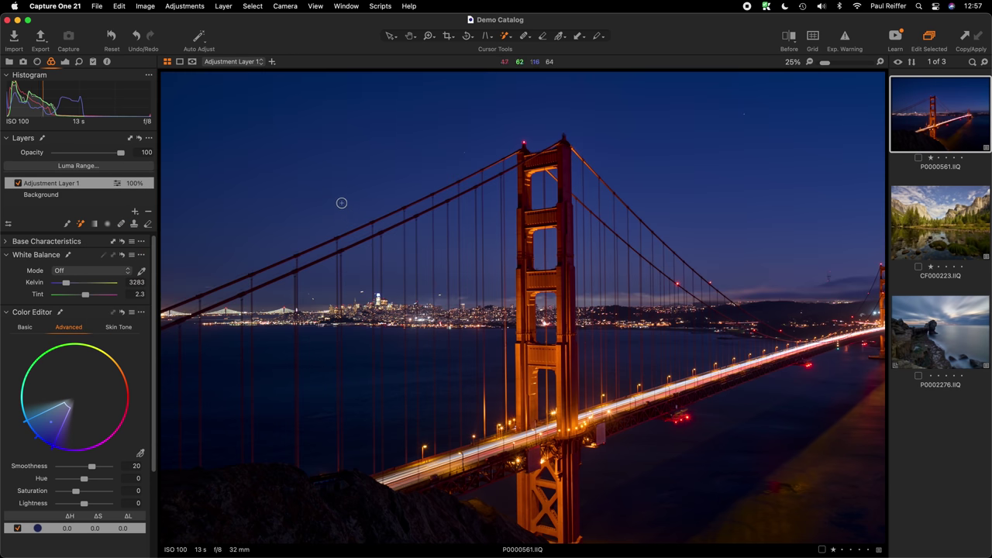
Set the Magic Brush size to 144, turn off Sample Entire Photo and raise the tolerance.
right_click(340, 202)
right_click(351, 191)
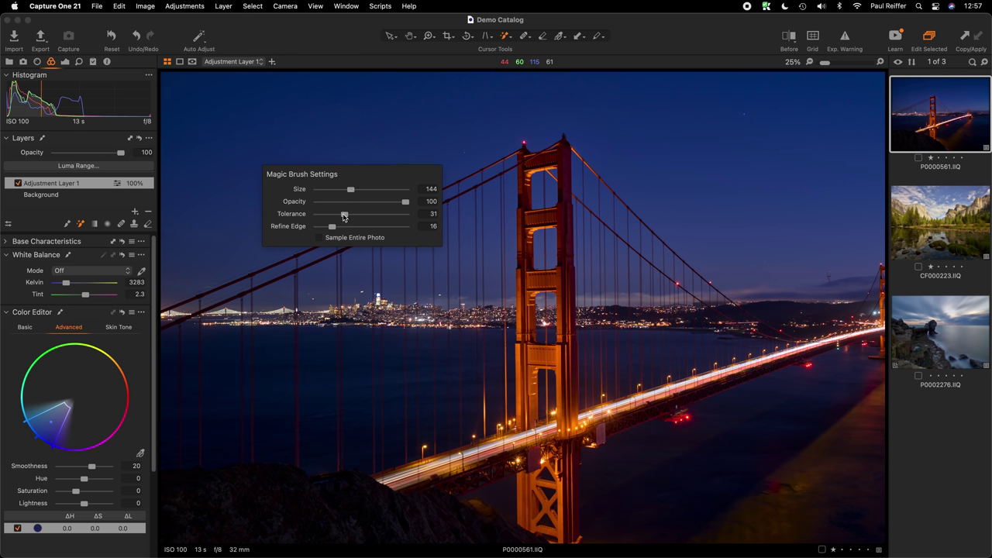
left_click_drag(344, 216, 361, 216)
Mask the orange bridge tower and its main cables with the Magic Brush.
left_click(558, 216)
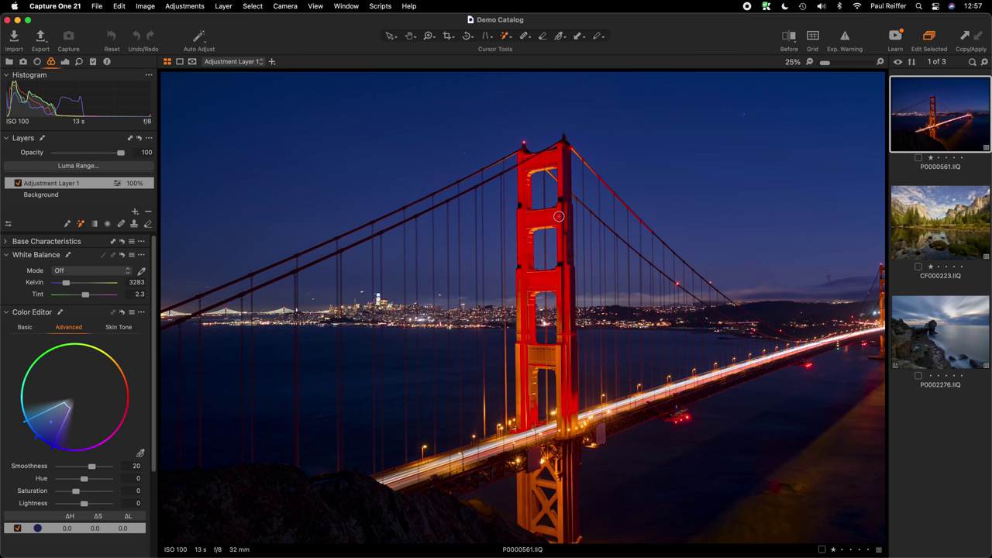
left_click(561, 210)
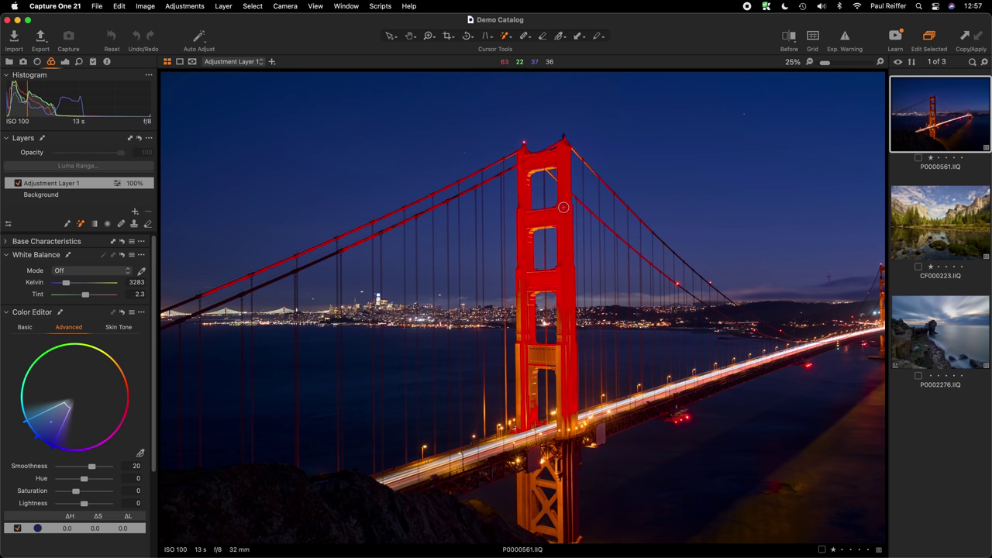
left_click(556, 357)
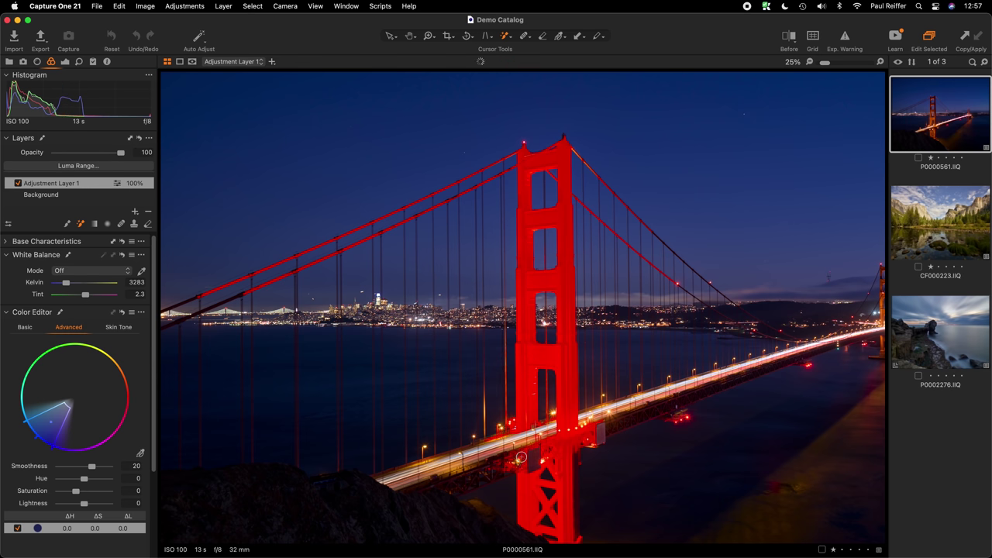
Try to add the underside of the bridge deck to the mask and undo that stroke.
left_click(487, 470)
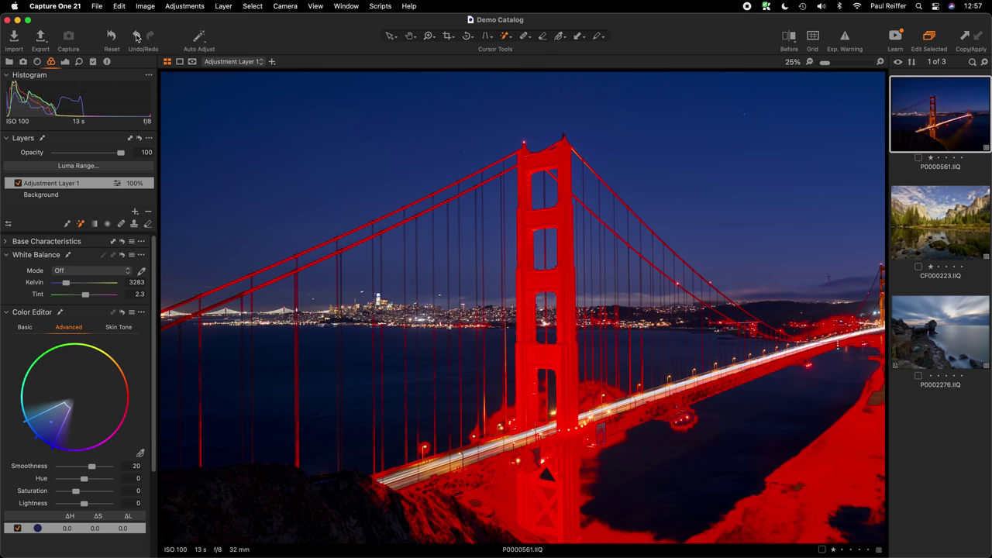
left_click(136, 36)
key("p")
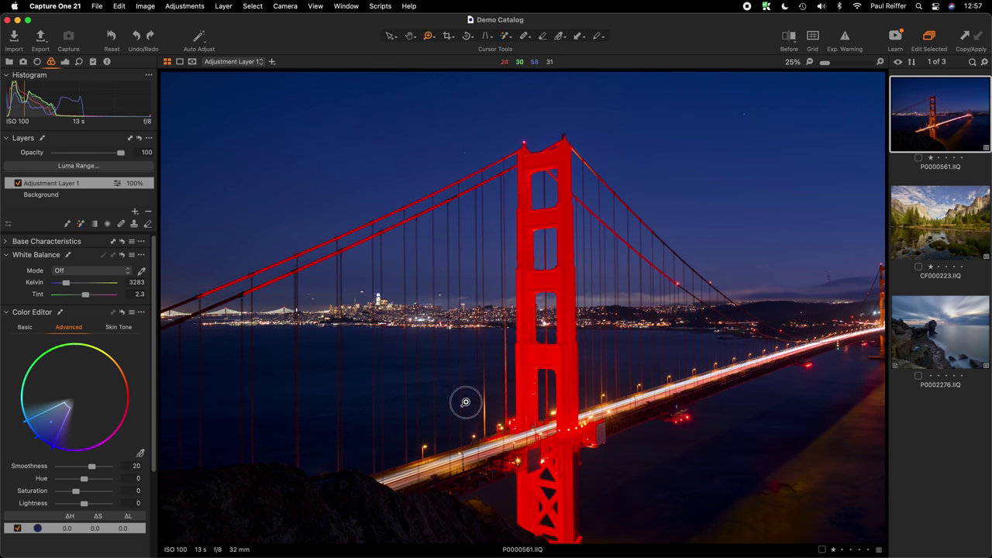
Add the steel truss beneath the bridge deck to the Adjustment Layer 1 mask with the Magic Brush.
left_click(465, 401)
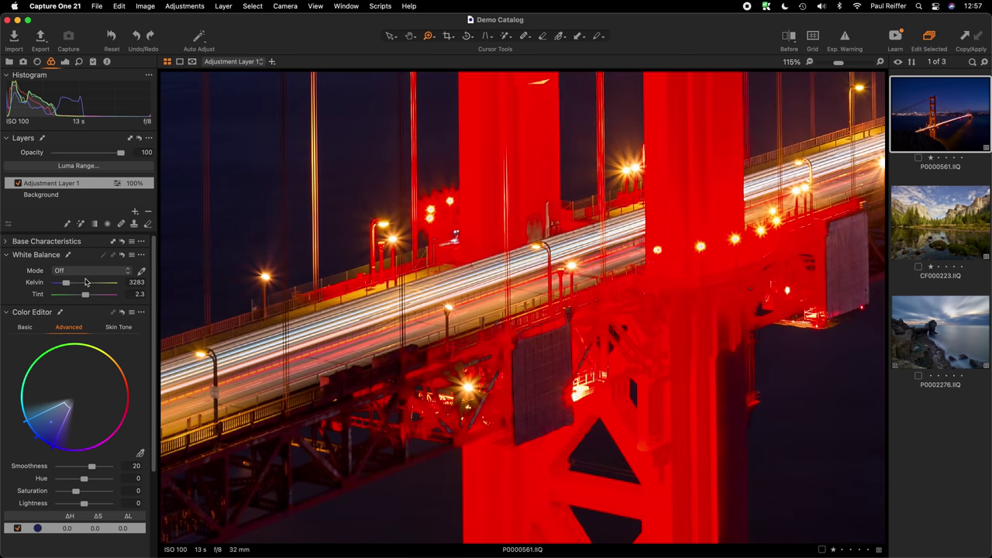
left_click(80, 223)
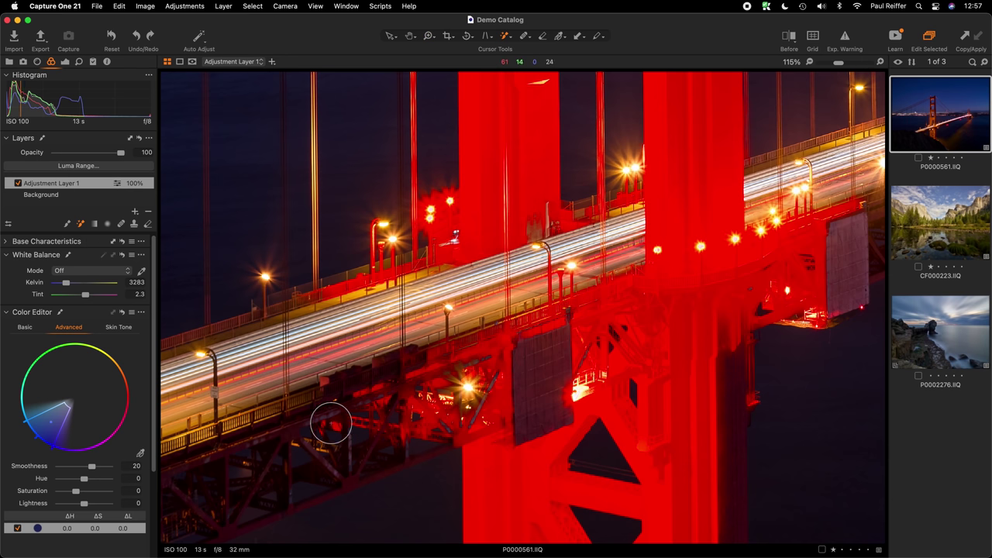
left_click_drag(281, 421, 352, 395)
scroll(326, 450, "left", 10)
scroll(325, 449, "down", 5)
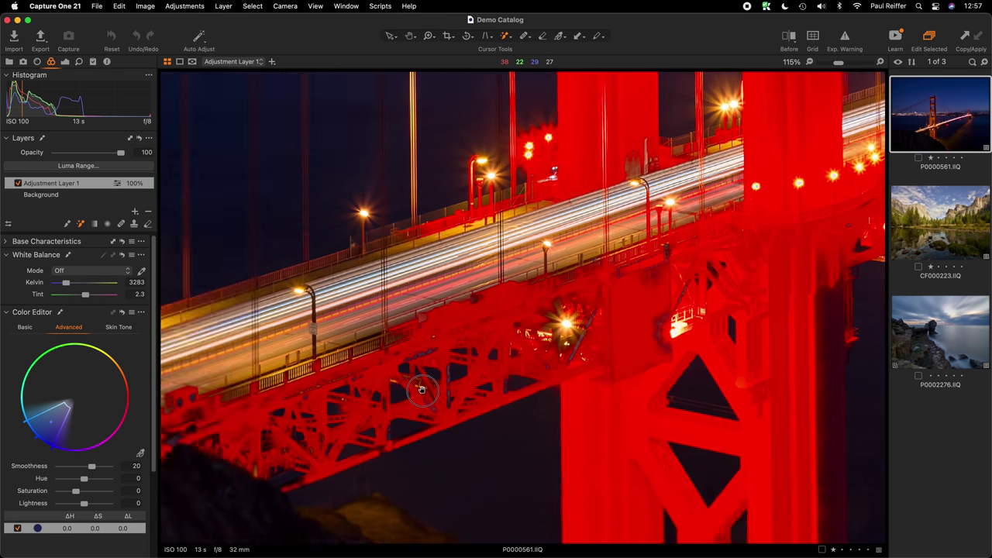
Extend the Magic Brush mask over the bridge railings and the roadway with its light trails.
scroll(403, 325, "up", 5)
scroll(403, 325, "right", 2)
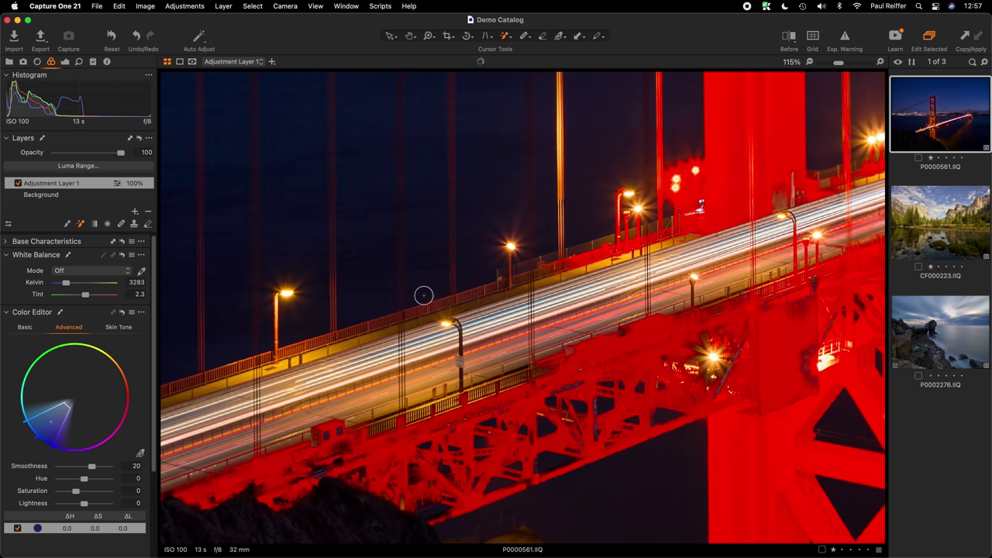
mouse_move(312, 347)
left_mouse_down()
mouse_move(375, 334)
mouse_move(414, 353)
left_mouse_up()
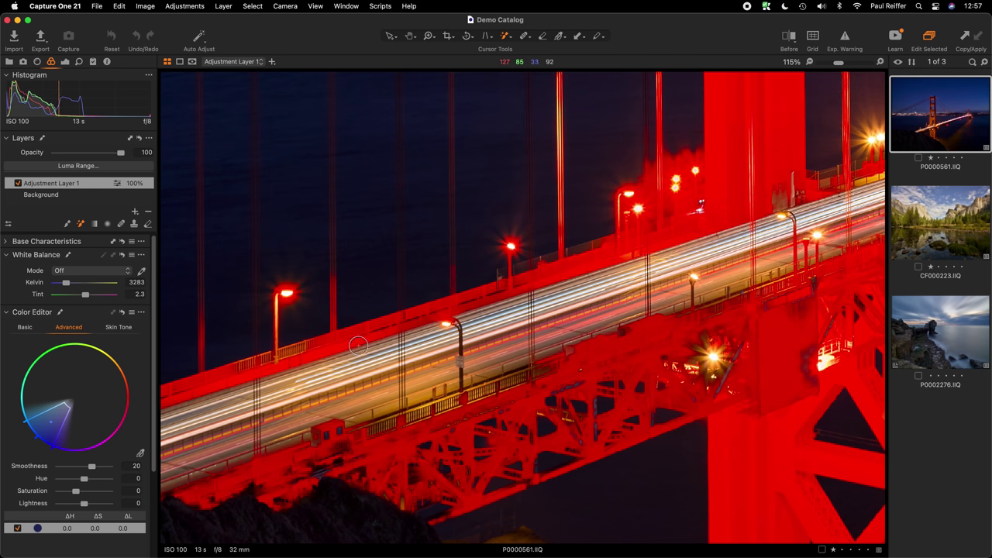
left_click_drag(468, 311, 498, 339)
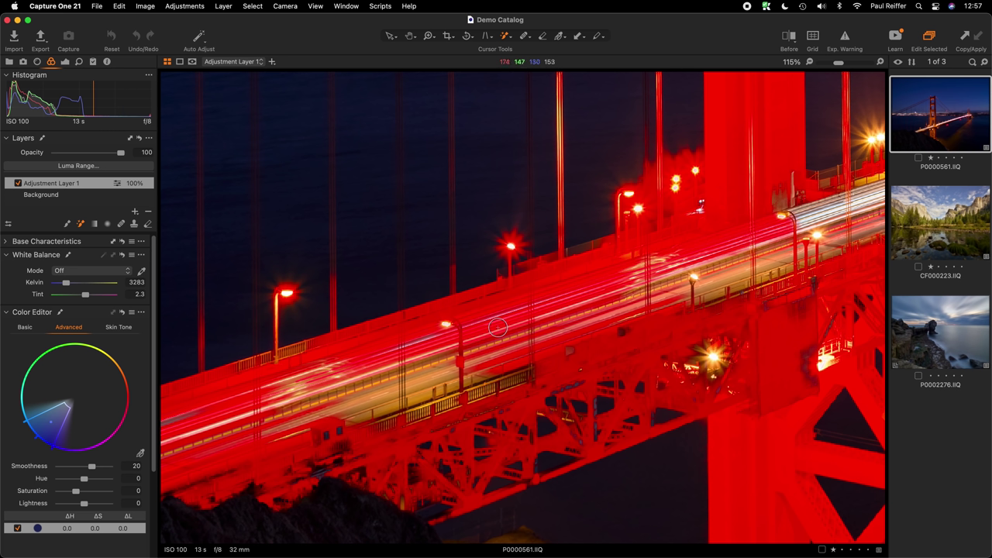
left_click_drag(421, 357, 444, 414)
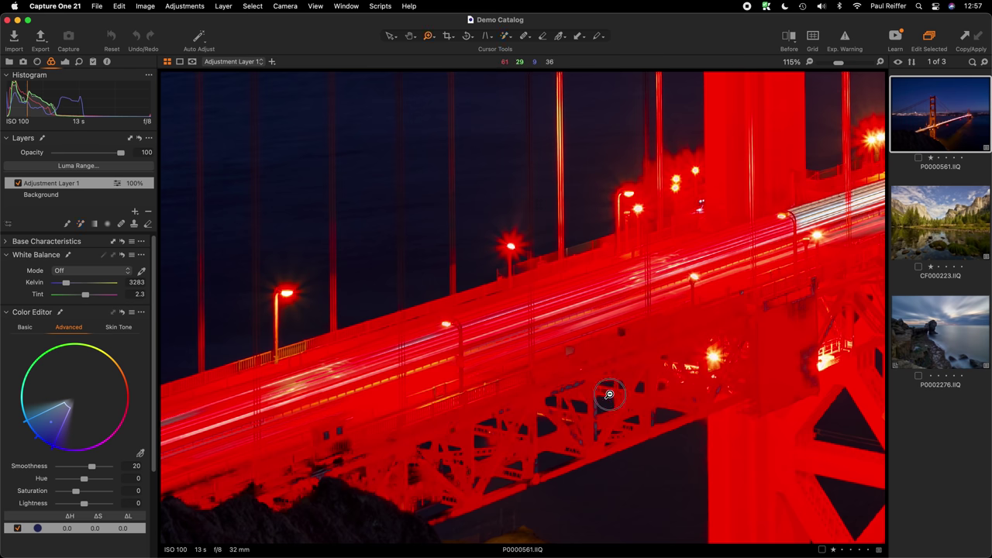
Compare the bridge with the mask overlay hidden and shown, and examine the mask on the deck truss up close.
key("z")
left_click(540, 362, "alt")
left_click(466, 149, "alt")
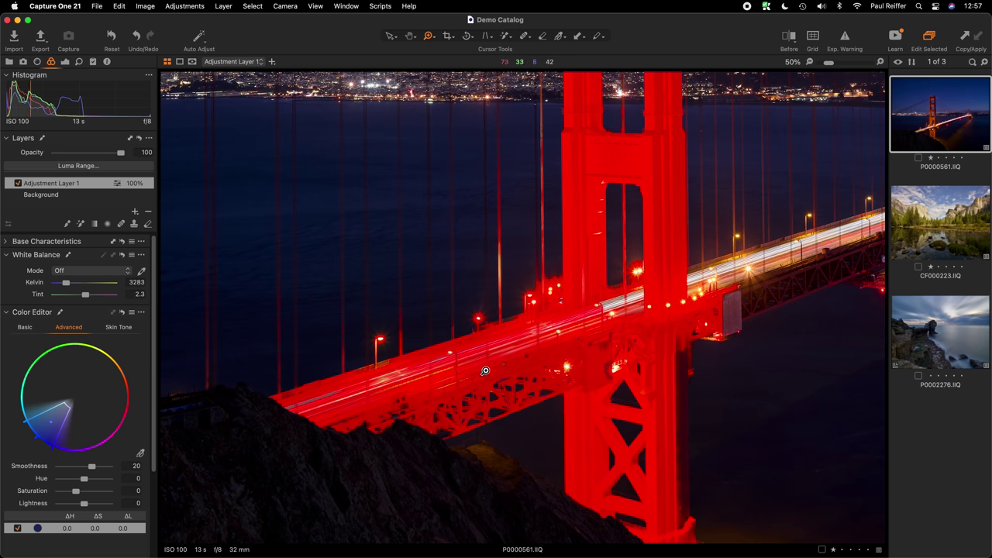
key("m")
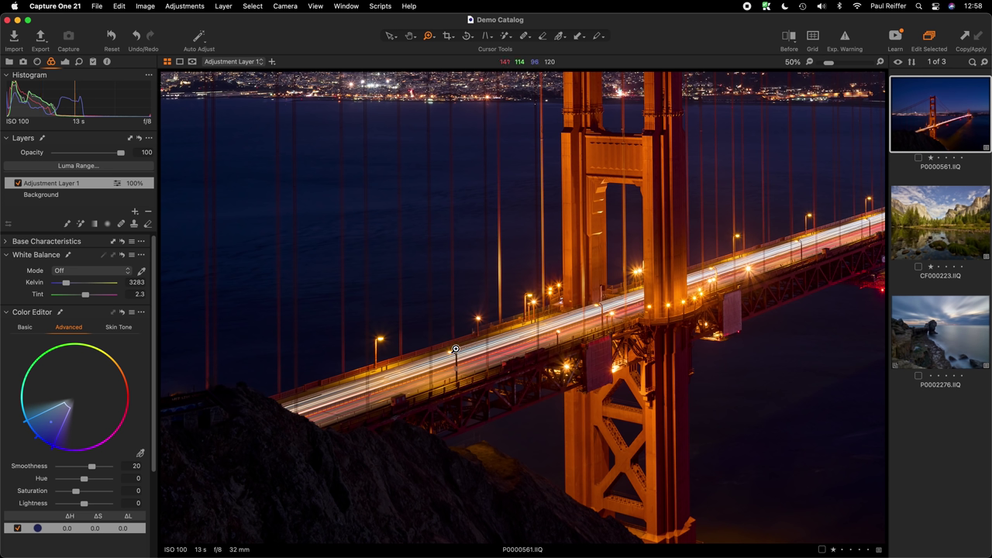
key("m")
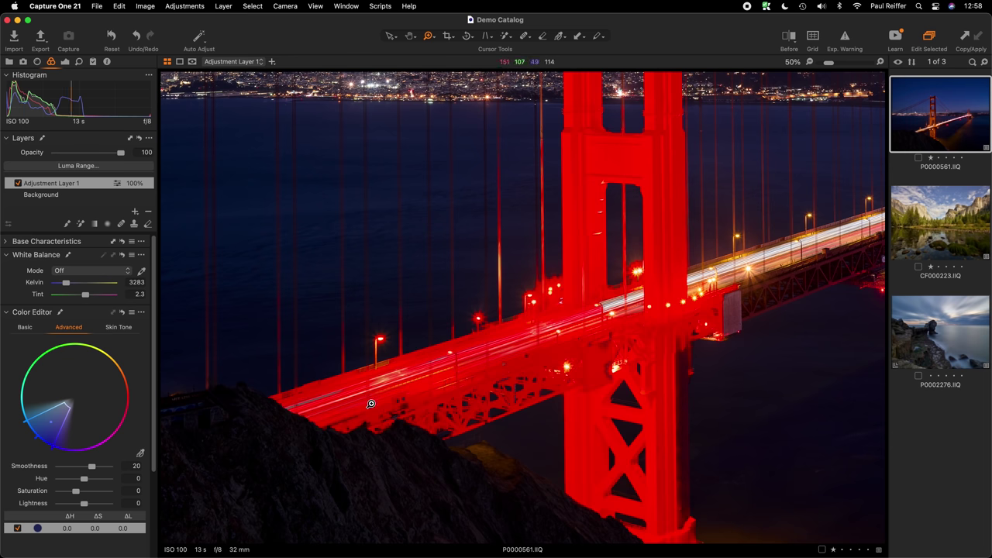
left_click(522, 416)
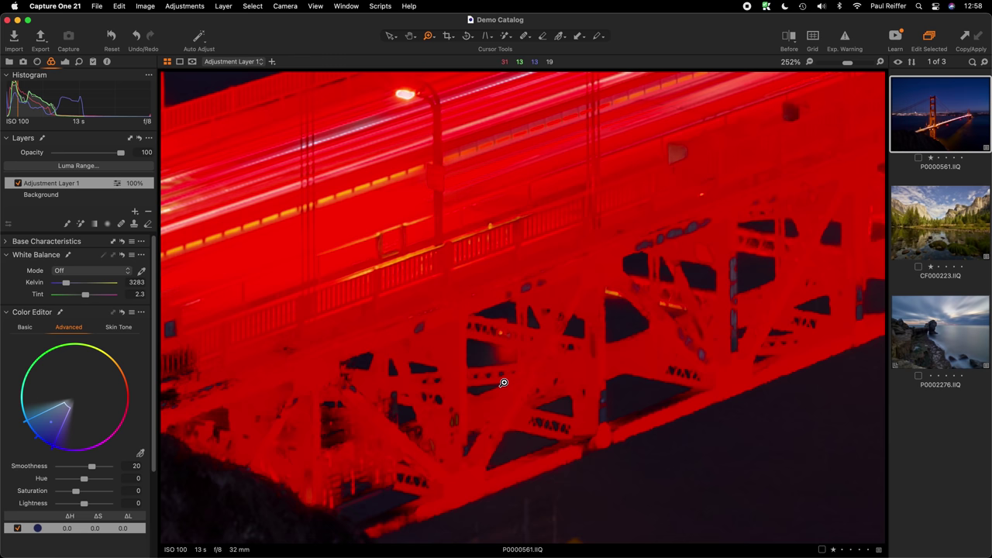
key("super+0")
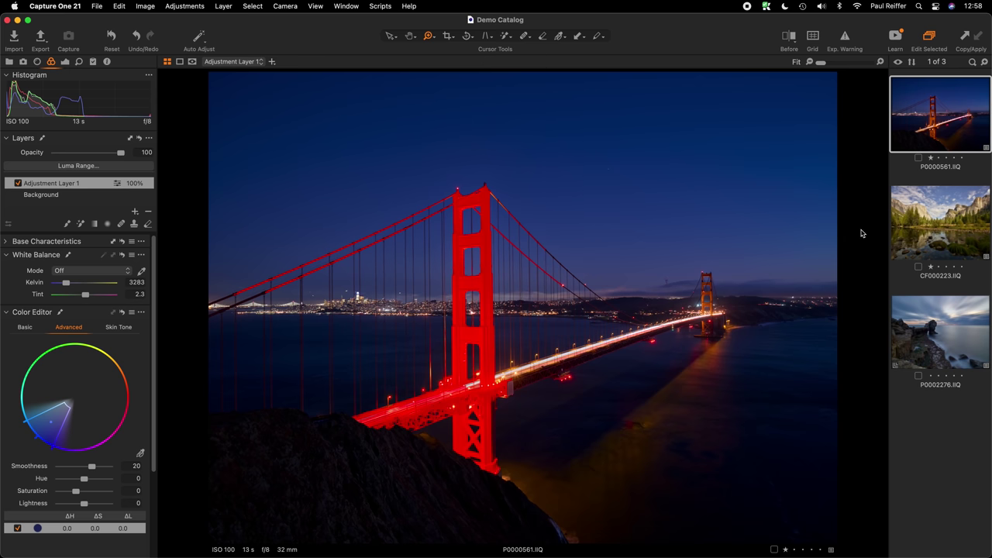
Reselect the Magic Brush and open the valley landscape photo CF000223.IIQ with its Adjustment Layer 1.
right_click(426, 171)
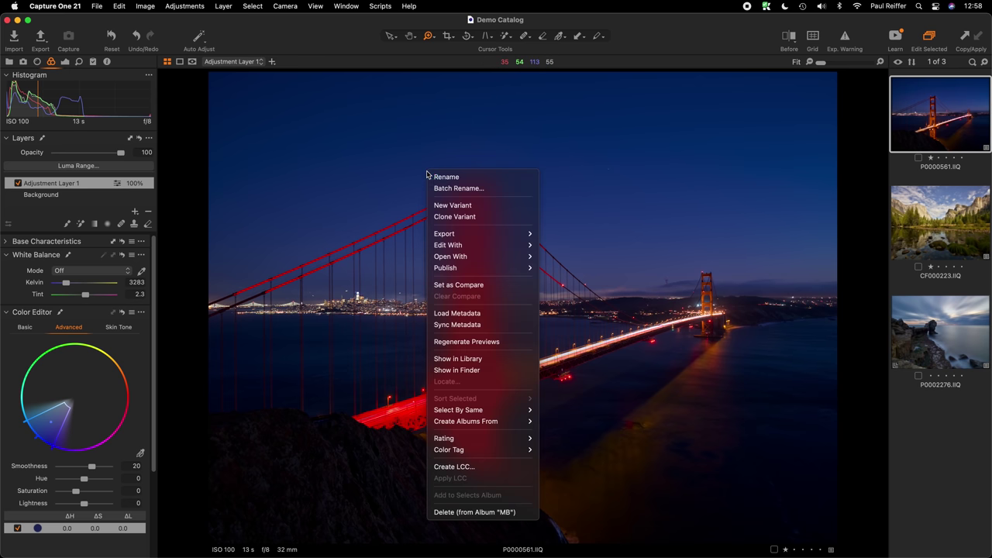
left_click(329, 156)
left_click(79, 224)
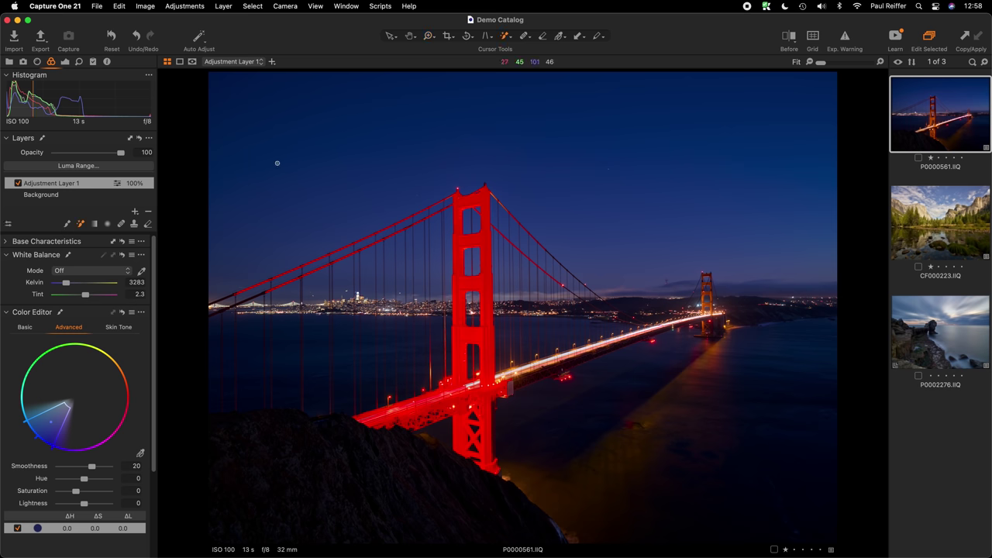
right_click(244, 217)
left_click(947, 222)
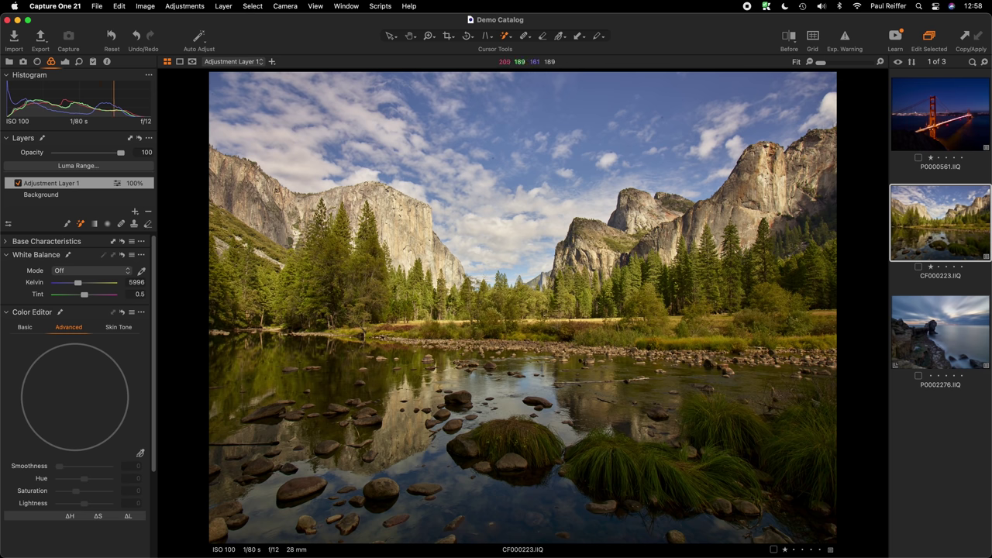
right_click(86, 186)
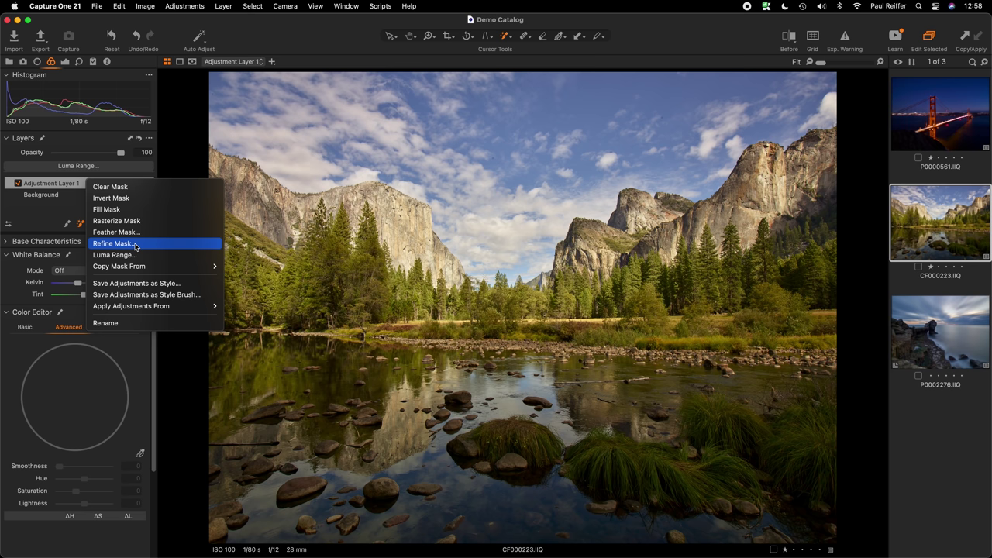
left_click(300, 186)
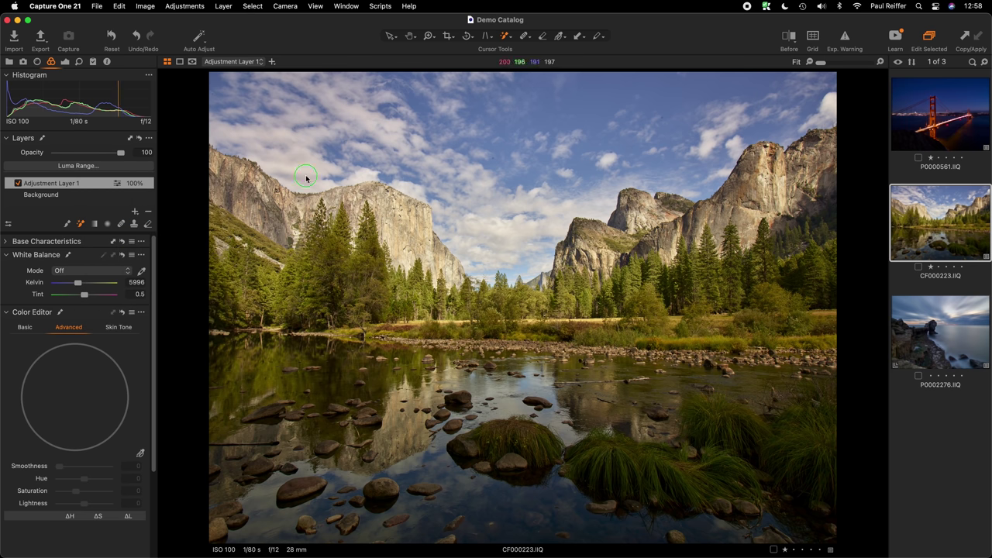
Try to mask the cloudy sky with an adjusted Magic Brush tolerance and undo the stroke.
right_click(305, 182)
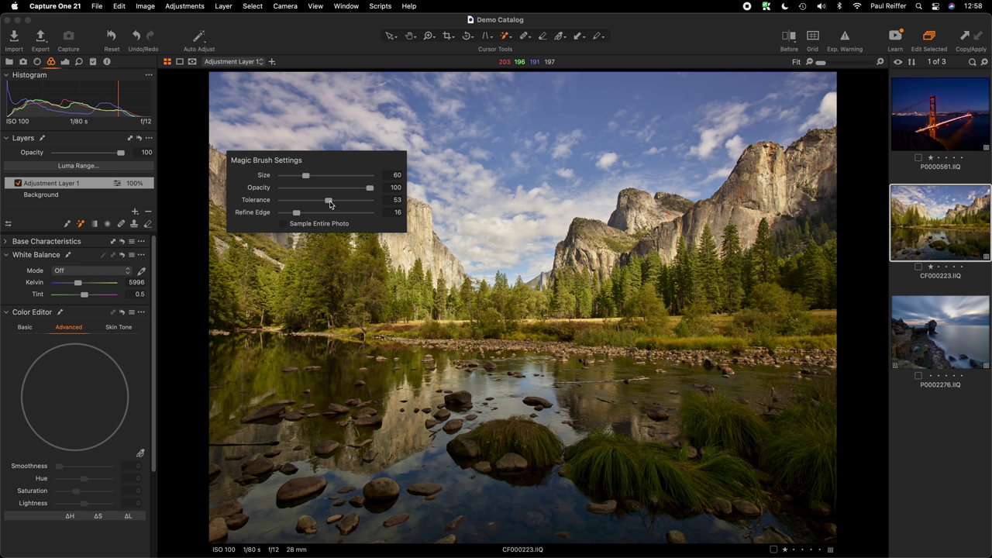
mouse_move(330, 203)
left_mouse_down()
mouse_move(314, 200)
mouse_move(325, 201)
left_mouse_up()
key("Escape")
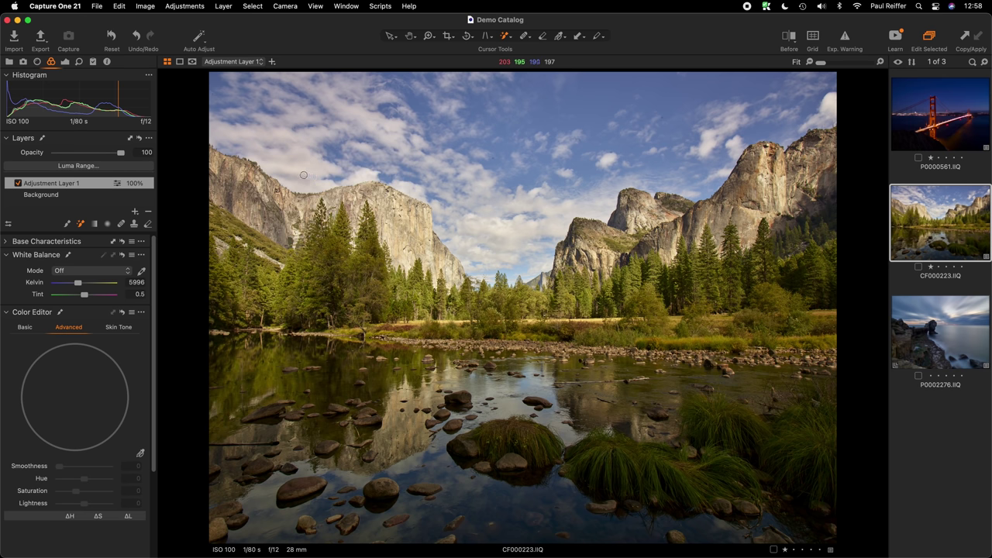
mouse_move(291, 174)
left_mouse_down()
mouse_move(311, 161)
mouse_move(485, 131)
mouse_move(598, 150)
mouse_move(614, 179)
left_mouse_up()
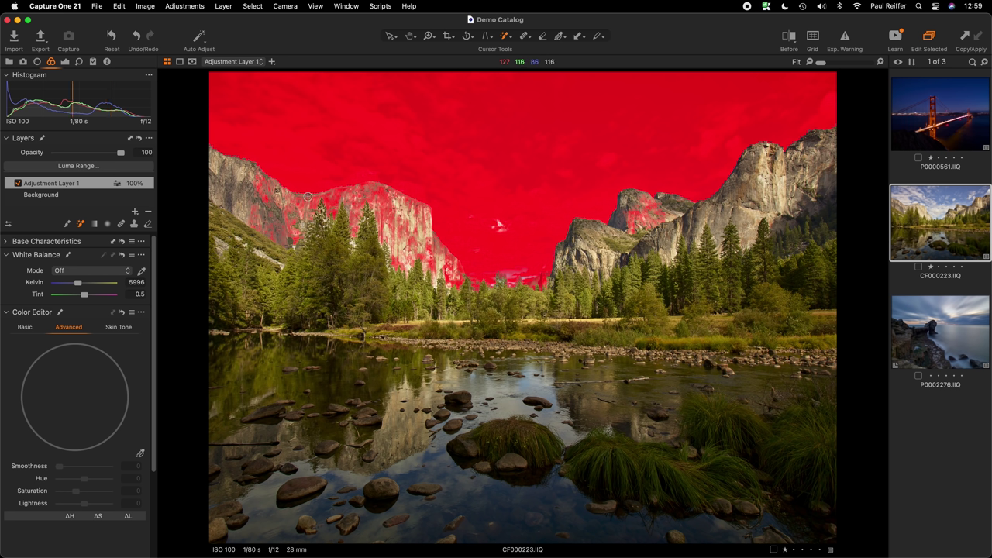
left_click(136, 35)
Mask the entire sky down to the cliff edges with the Magic Brush on Adjustment Layer 1.
right_click(414, 126)
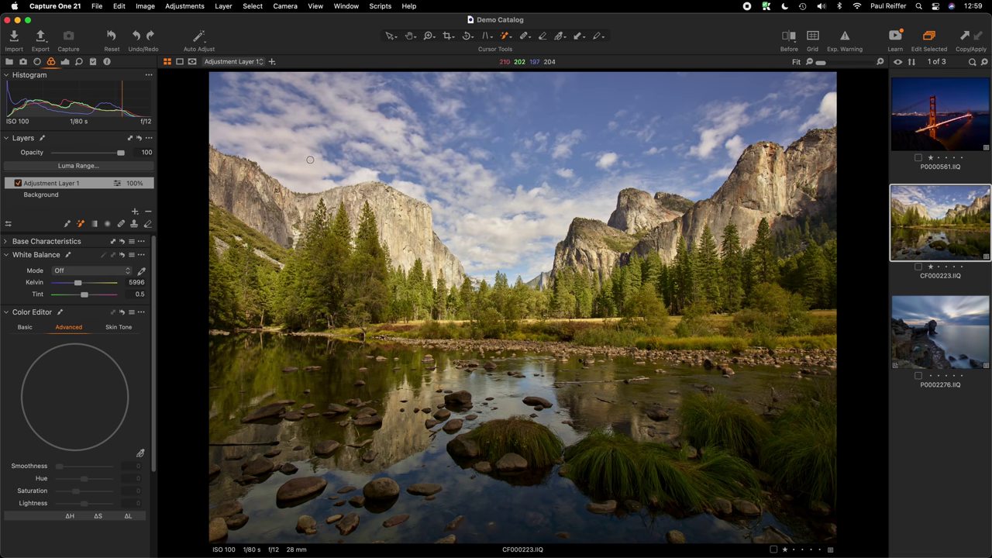
mouse_move(301, 176)
left_mouse_down()
mouse_move(454, 147)
mouse_move(637, 172)
left_mouse_up()
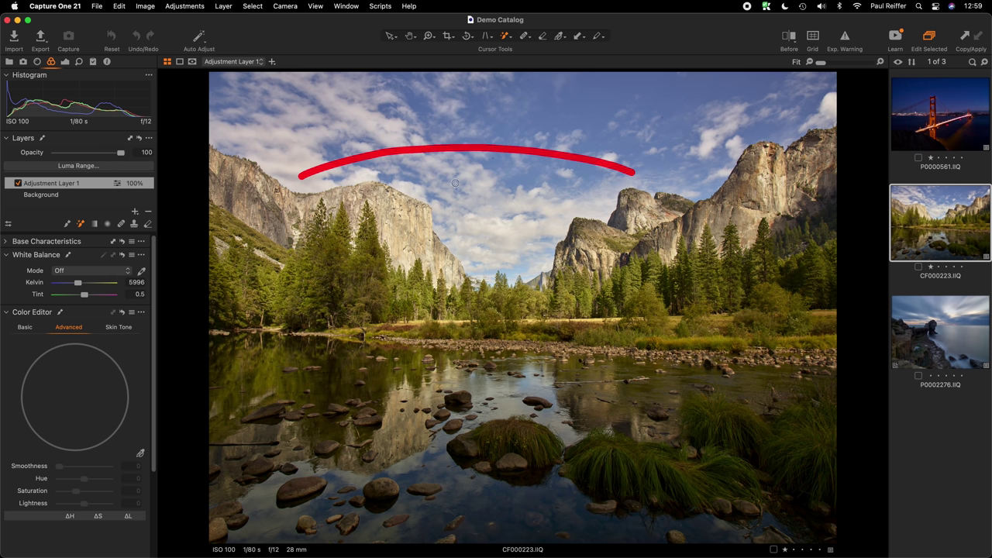
left_click_drag(354, 180, 361, 166)
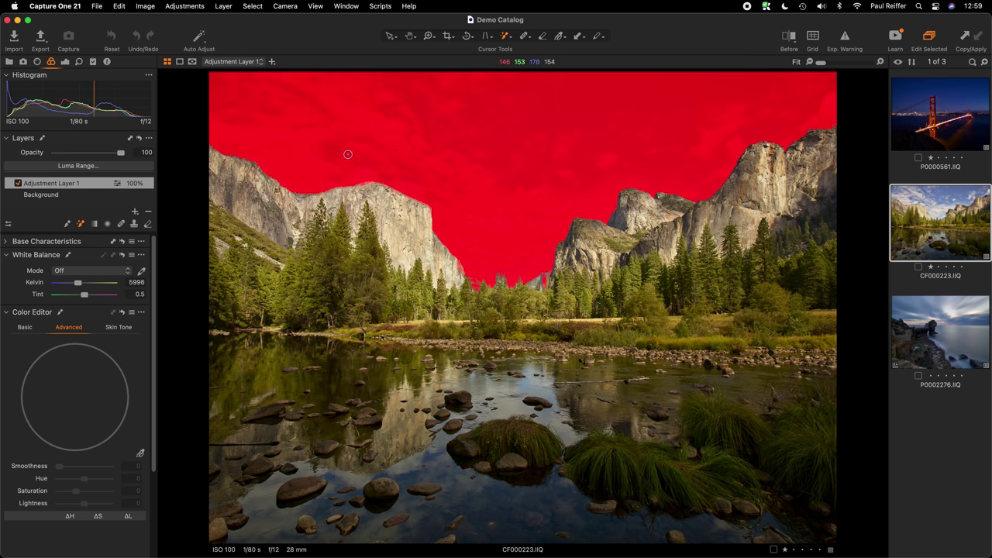
Try Refine Mask on the sky mask with radii of 1, 200 and 50, checking the ridge edge, and cancel it.
key("z")
left_click(316, 221)
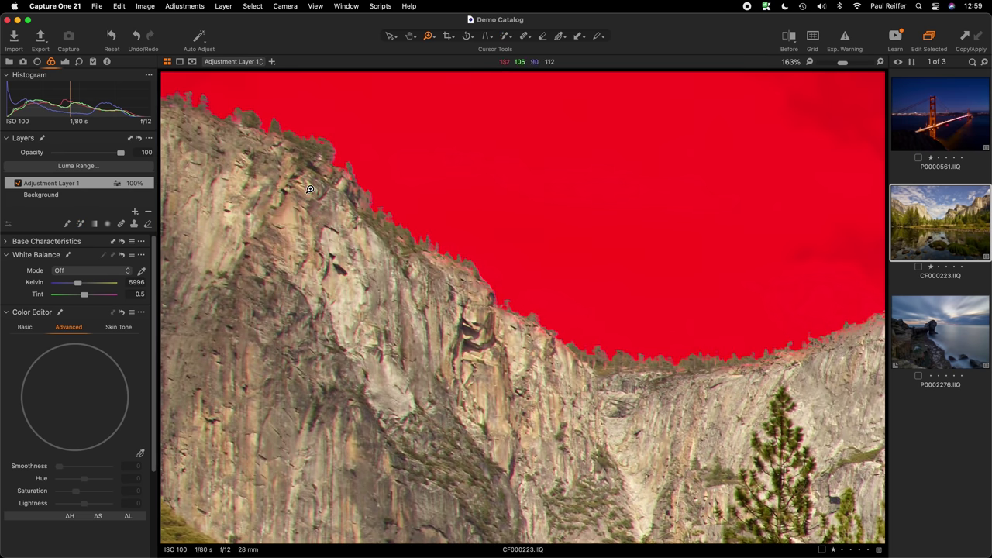
scroll(502, 314, "up", 3)
scroll(502, 314, "right", 3)
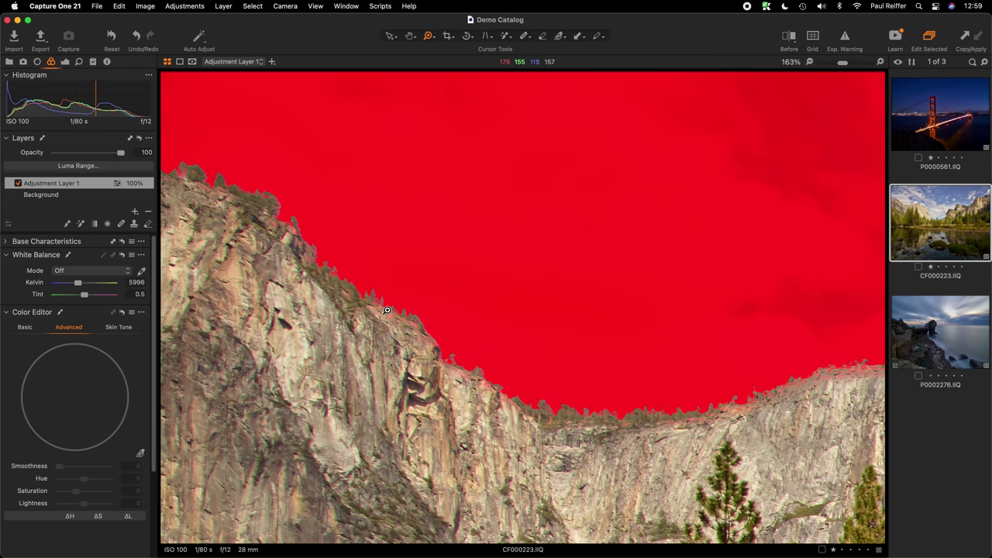
right_click(77, 186)
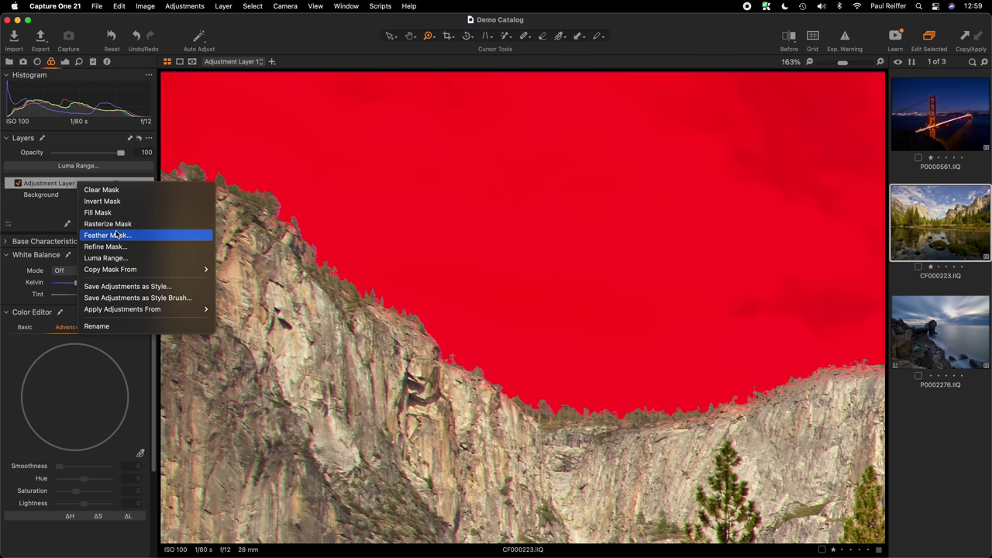
left_click(115, 246)
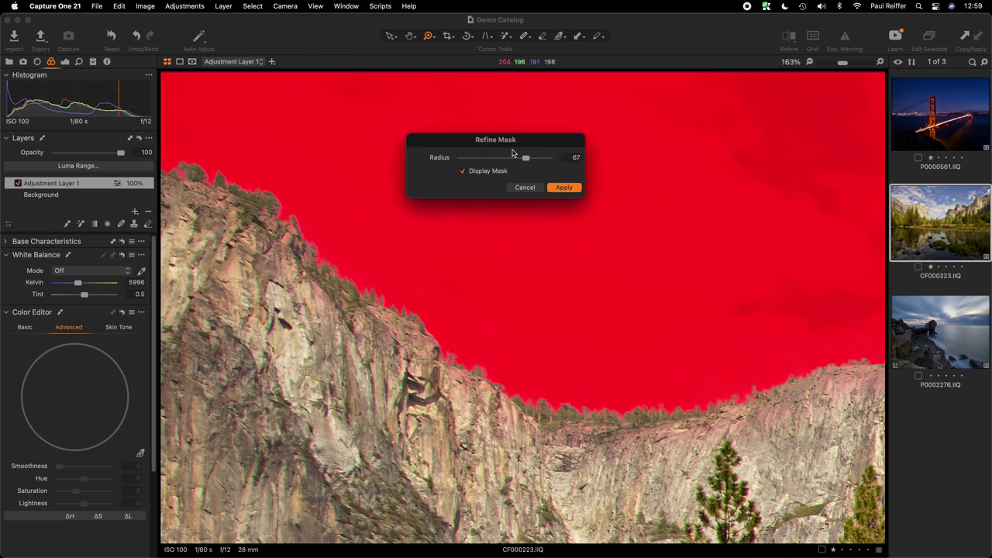
left_click_drag(513, 152, 501, 157)
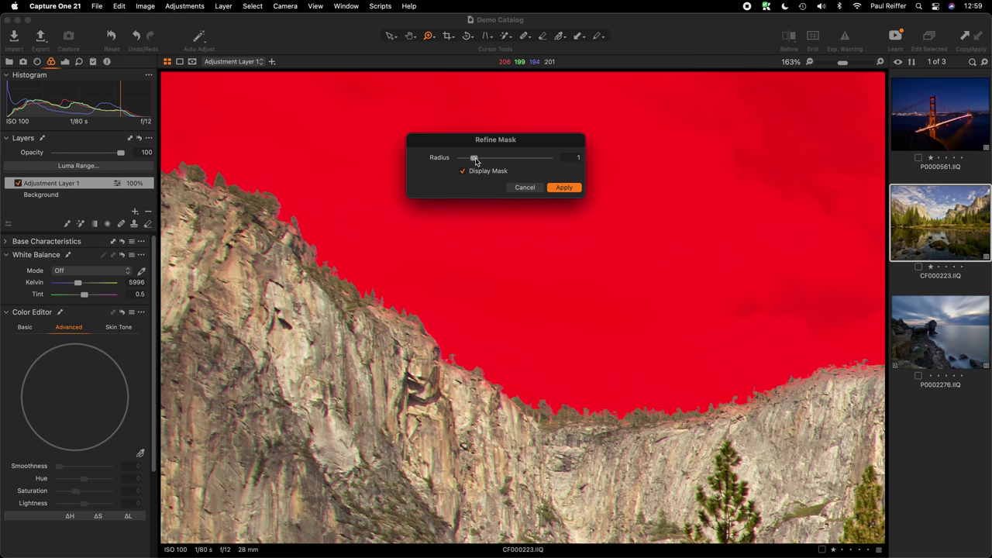
left_click_drag(475, 161, 435, 162)
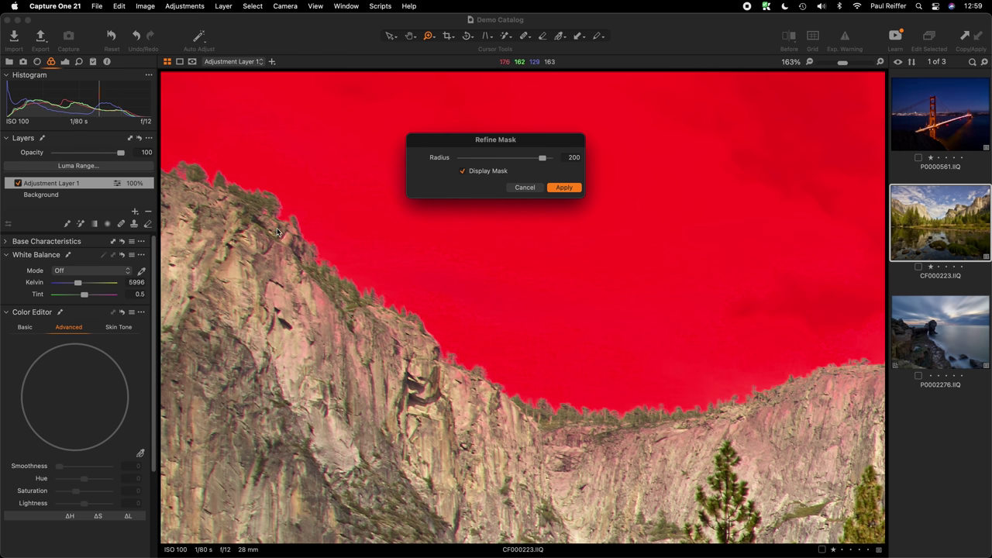
left_click(521, 160)
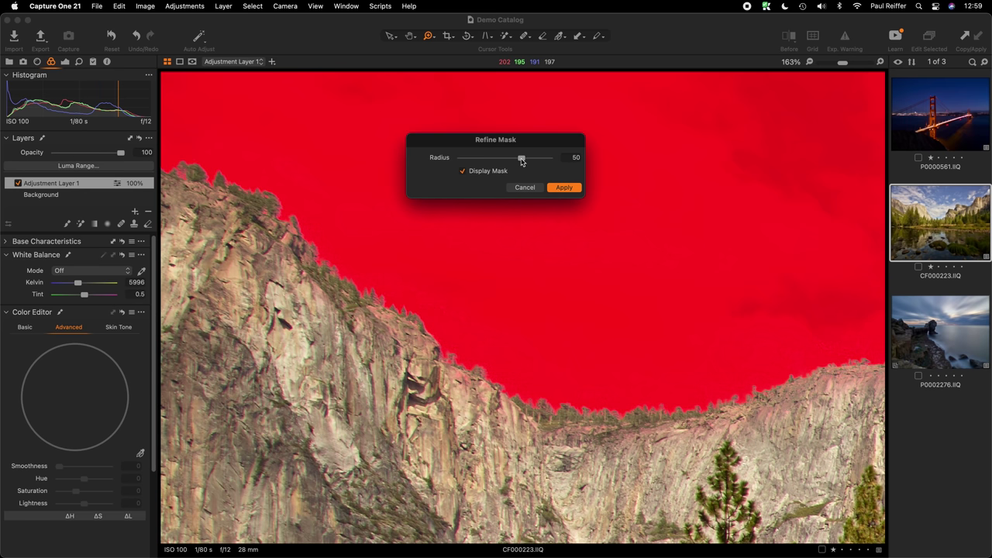
left_click(524, 187)
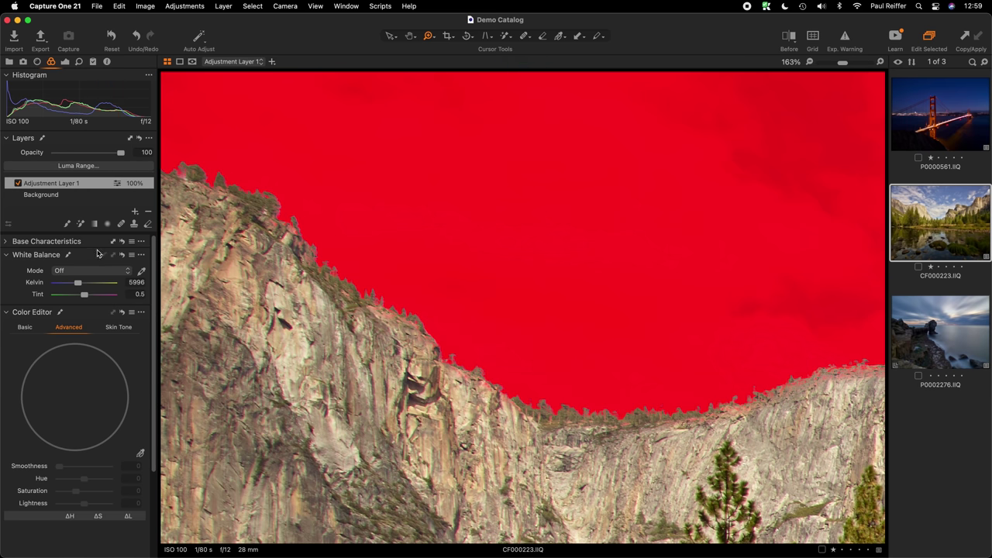
left_click(393, 199)
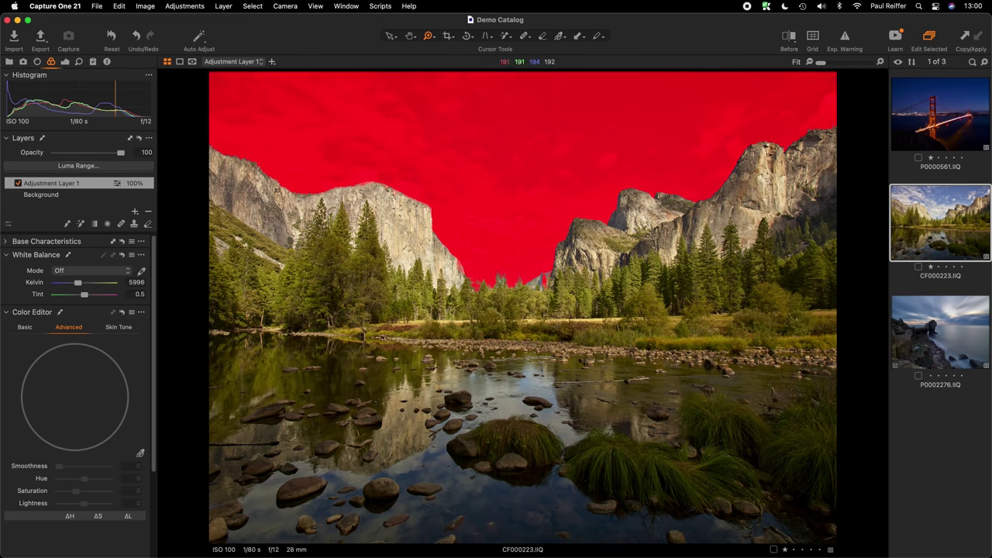
Set the High Dynamic Range Shadow to 38 on the Background layer.
left_click(79, 224)
right_click(409, 186)
left_click(65, 61)
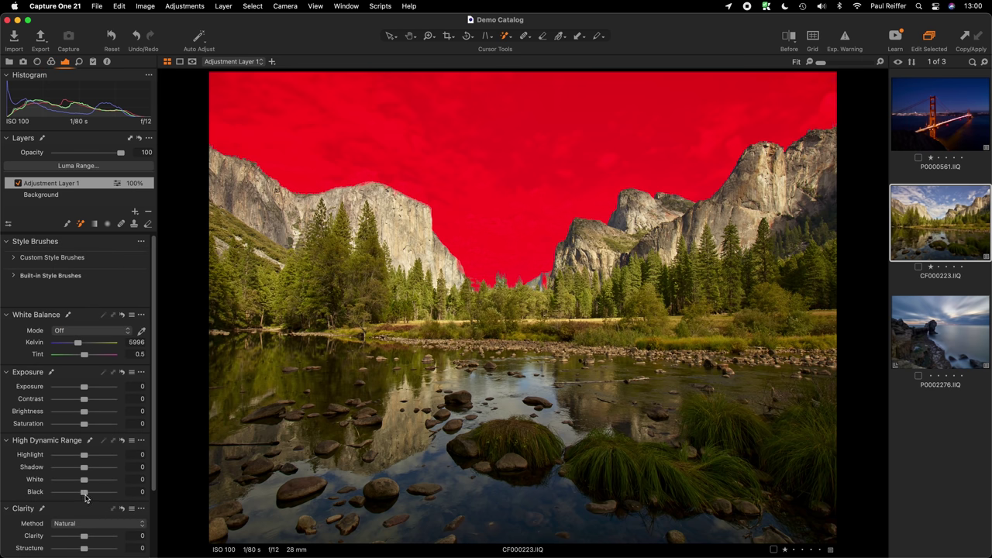
left_click(35, 194)
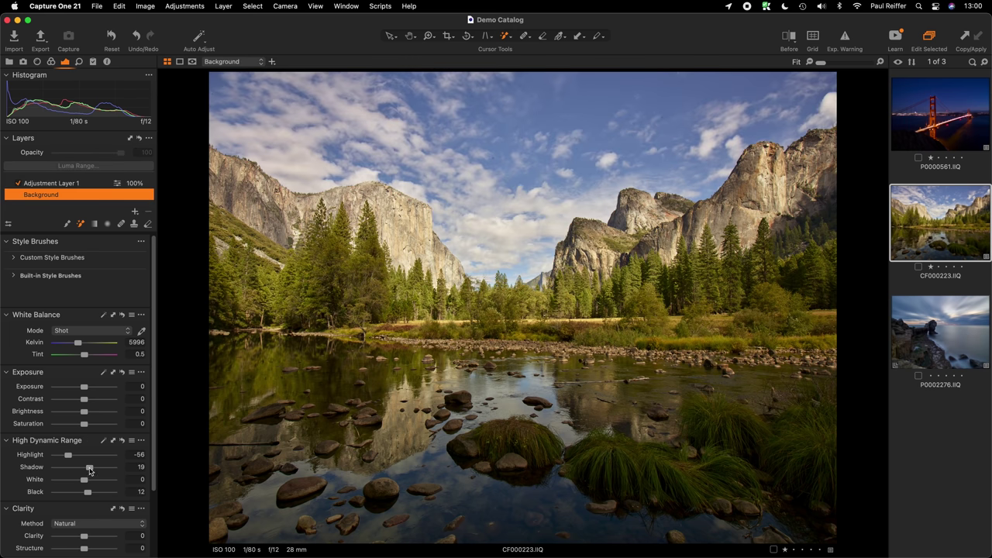
left_click_drag(91, 468, 95, 468)
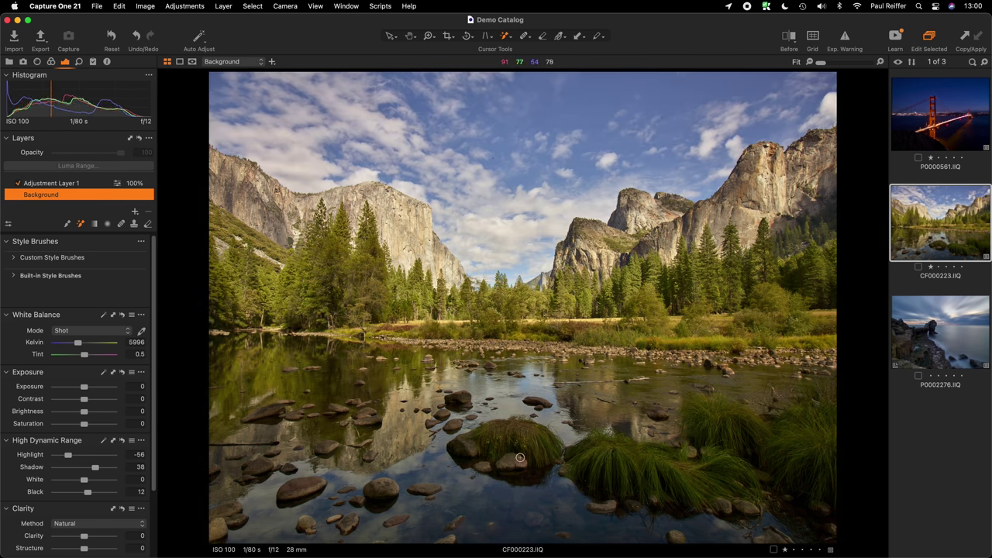
Mask the rounded grass clump beside the foreground rock with the Magic Brush on Adjustment Layer 1, using an adjusted Tolerance.
left_click(558, 496)
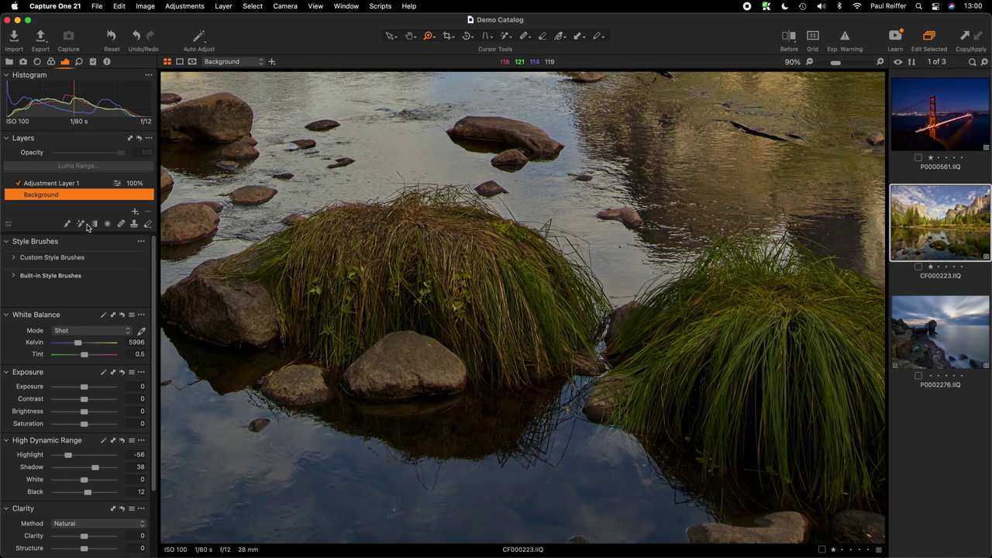
left_click(81, 223)
right_click(383, 251)
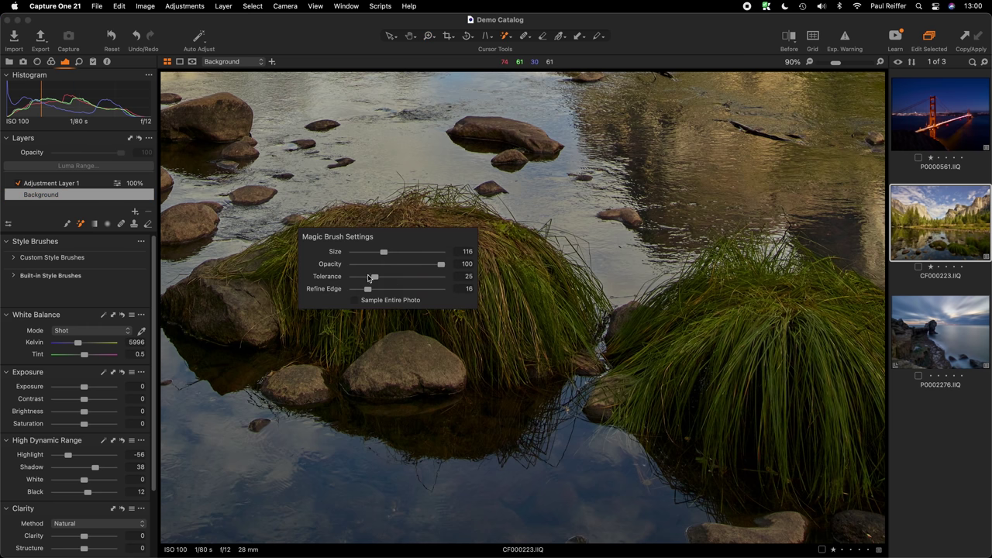
mouse_move(375, 278)
left_mouse_down()
mouse_move(391, 277)
mouse_move(373, 288)
left_mouse_up()
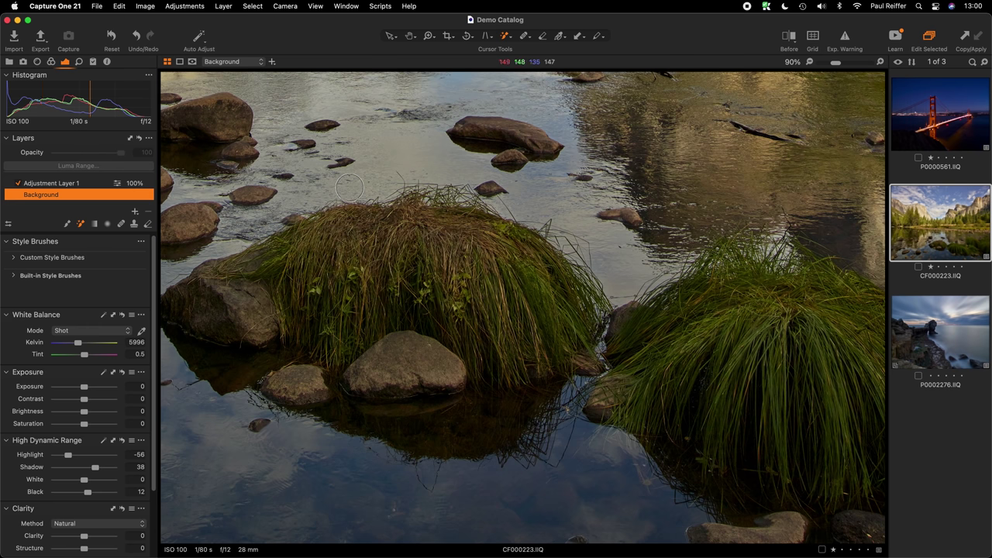
left_click_drag(299, 271, 468, 255)
mouse_move(519, 286)
left_mouse_down()
mouse_move(336, 290)
mouse_move(361, 295)
left_mouse_up()
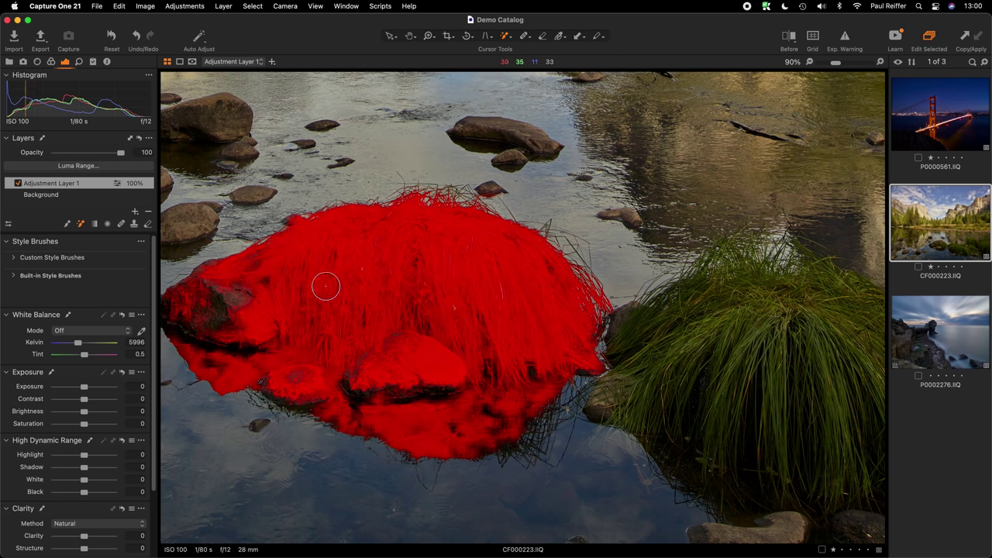
left_click(192, 61)
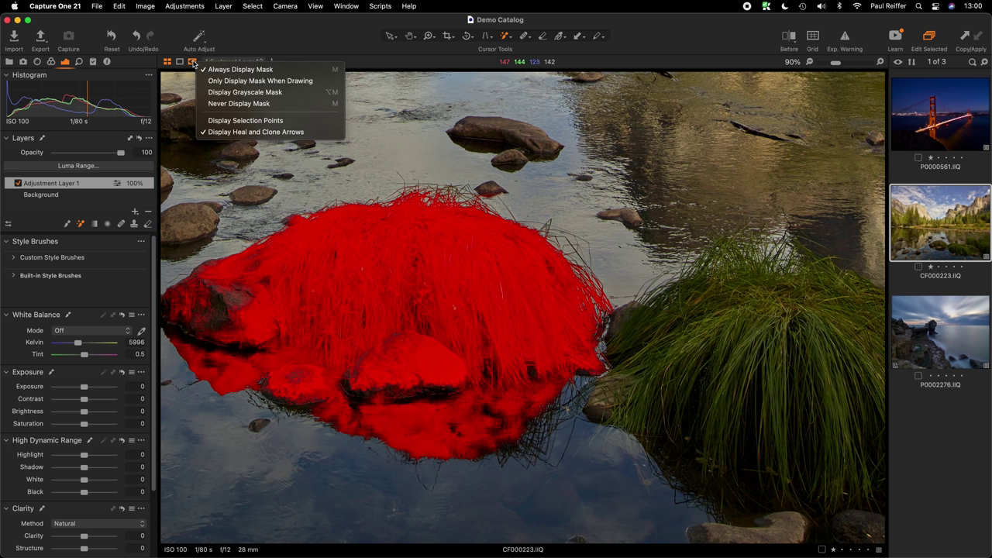
left_click(395, 108)
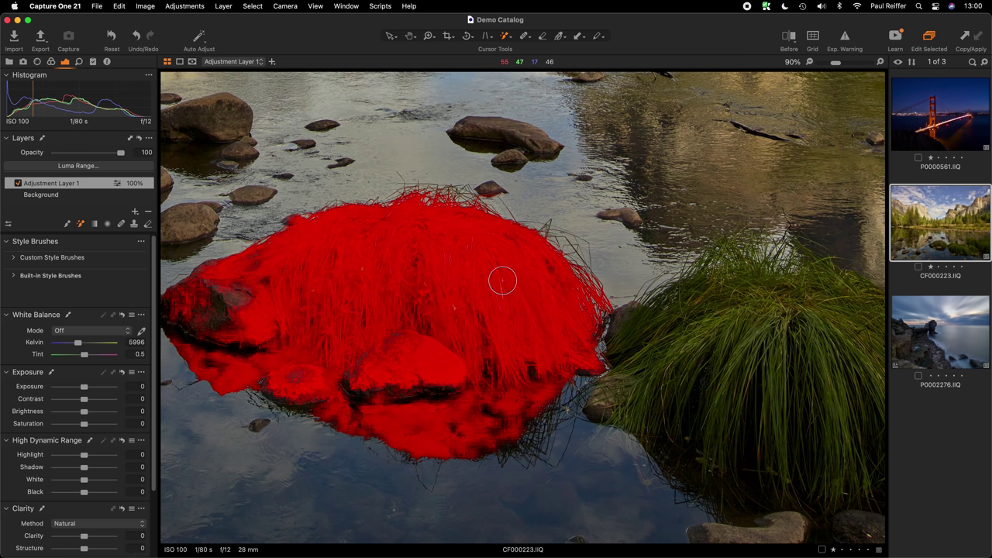
Adjust the Magic Brush Tolerance and add the long-bladed grass clumps at the water's edge to the Adjustment Layer 1 mask.
right_click(502, 280)
left_click_drag(730, 279, 449, 233)
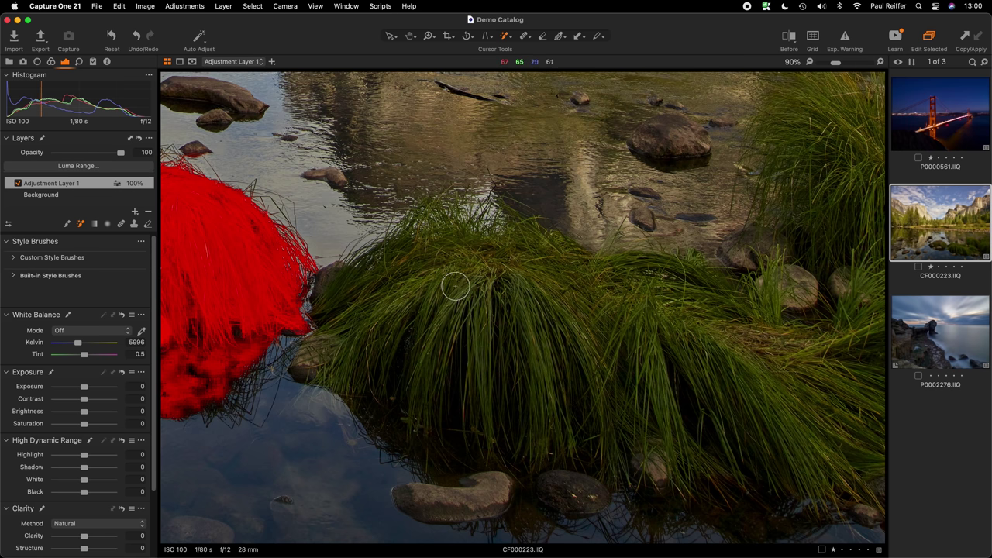
right_click(475, 154)
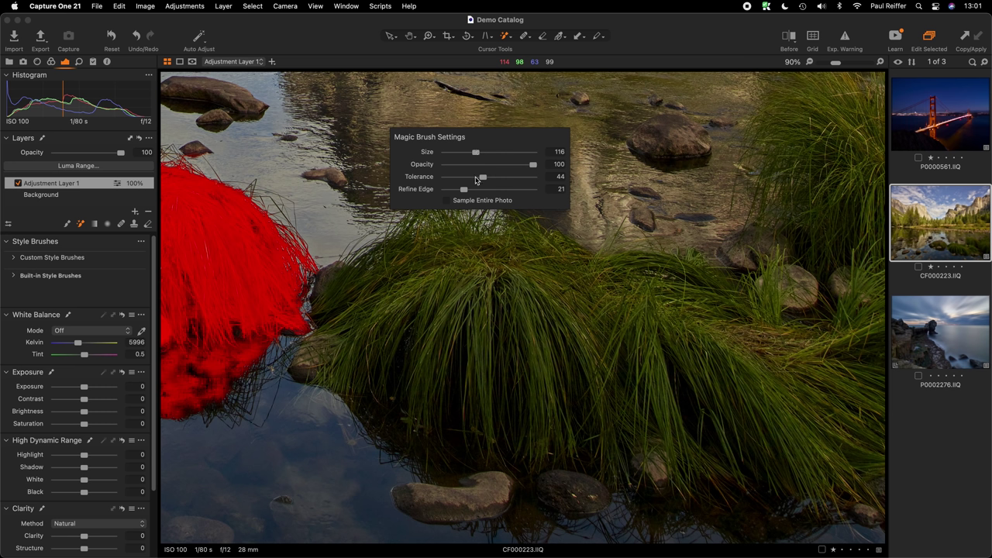
left_click(472, 177)
mouse_move(386, 299)
left_mouse_down()
mouse_move(428, 287)
mouse_move(611, 310)
left_mouse_up()
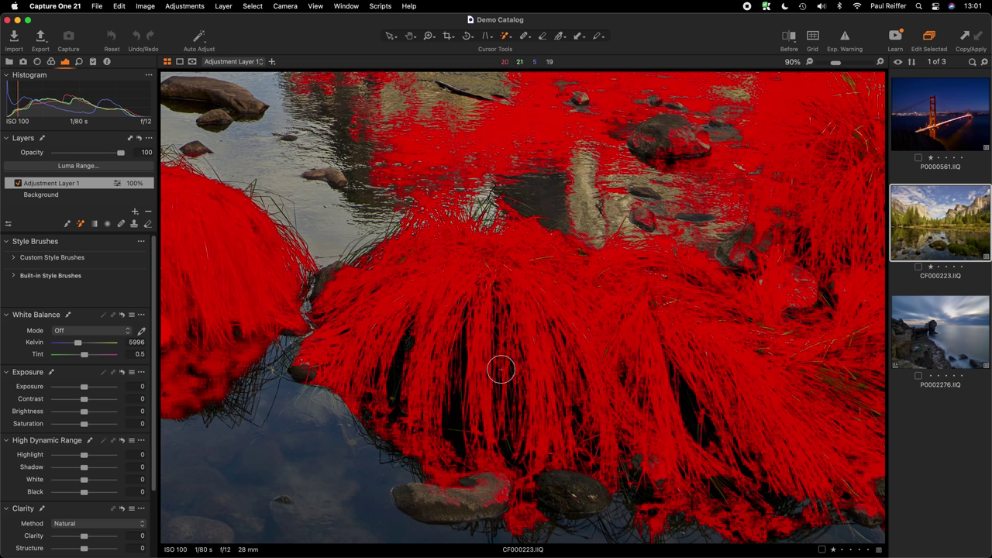
left_click_drag(504, 368, 668, 367)
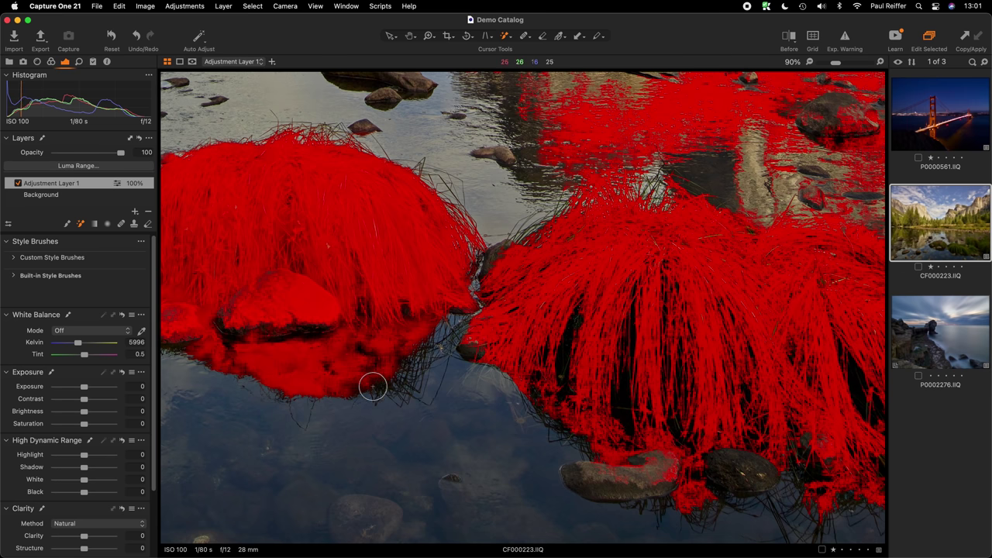
left_click_drag(719, 335, 565, 338)
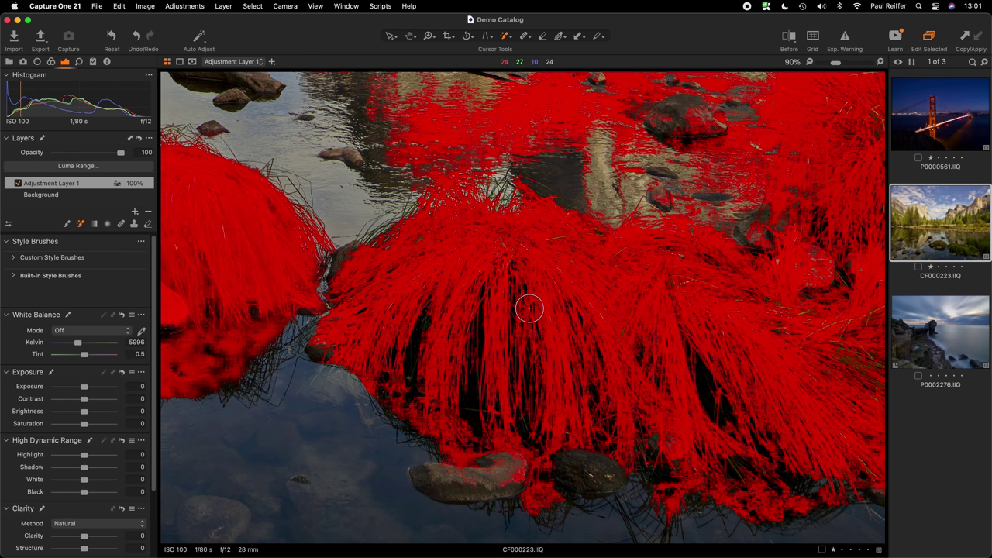
Examine the grass and sky masking in the grayscale mask view, and return to the red mask overlay.
left_click(192, 62)
left_click(204, 65)
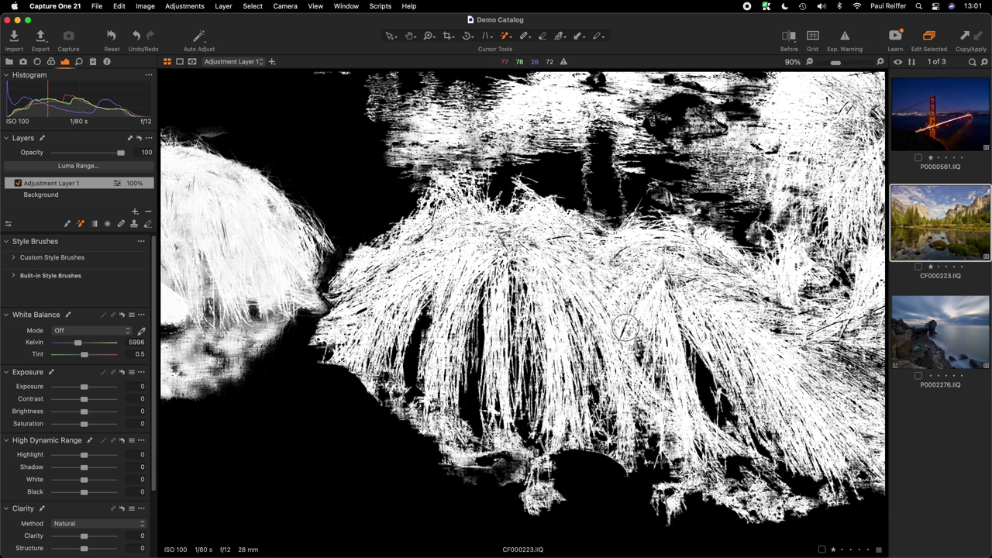
scroll(626, 333, "left", 5)
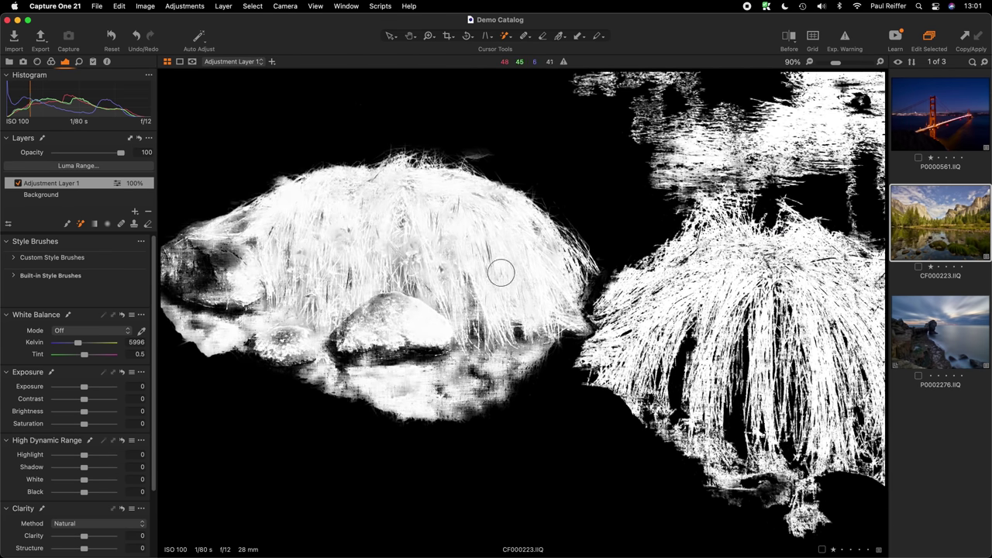
scroll(410, 332, "right", 10)
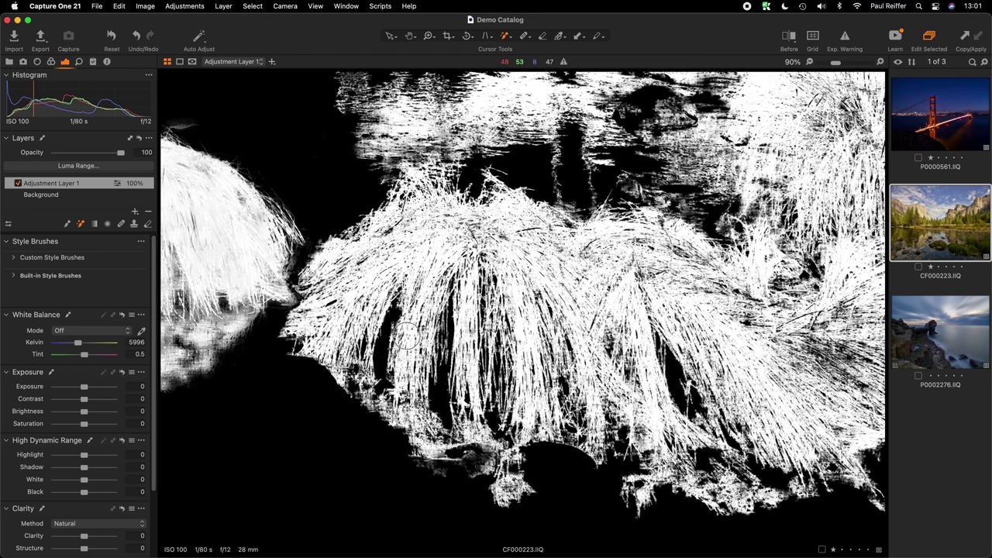
key("z")
scroll(626, 394, "down", 5)
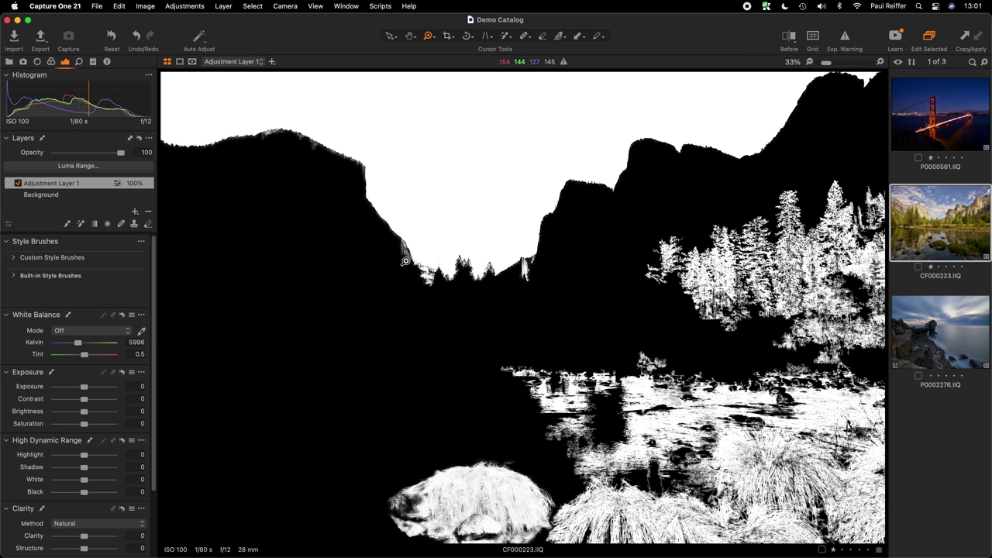
right_click(87, 187)
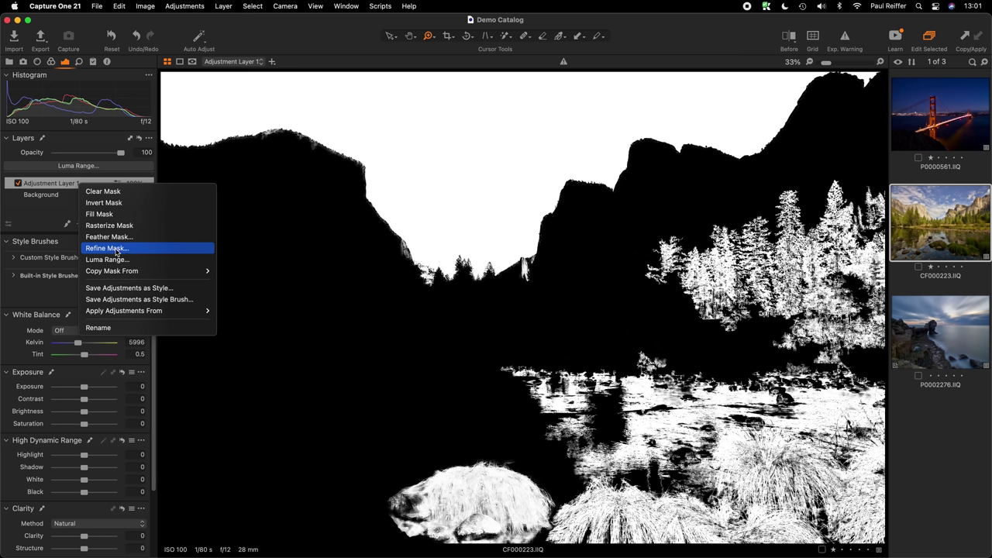
left_click(343, 29)
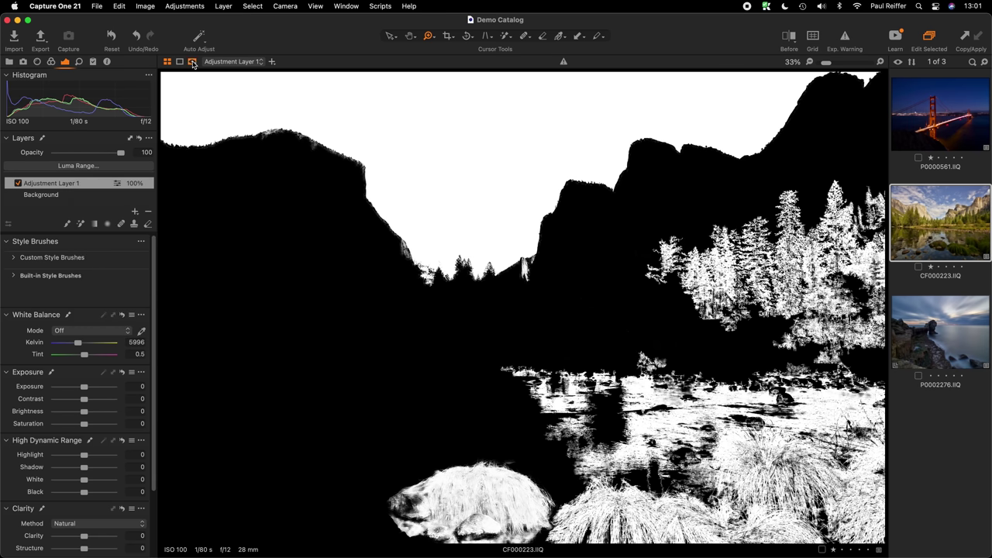
left_click(192, 62)
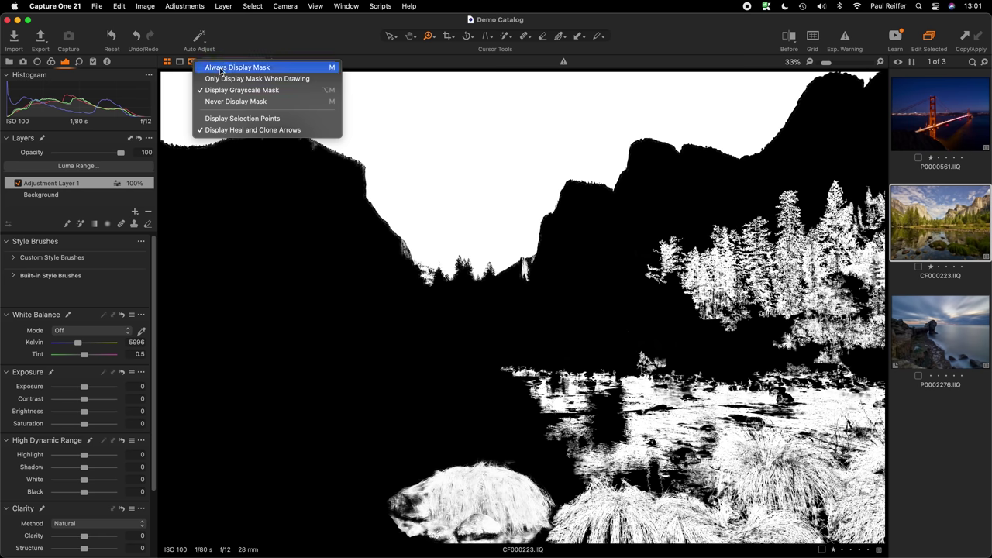
left_click(220, 68)
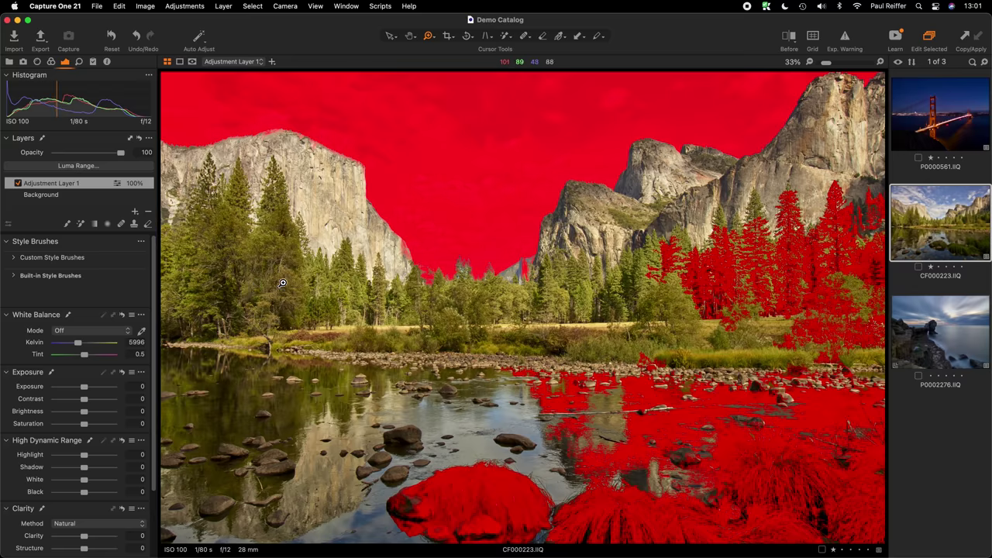
Add the tall pines below the large cliff to the mask with the Magic Brush, using Tolerance 31 and Refine Edge 77.
left_click(244, 267)
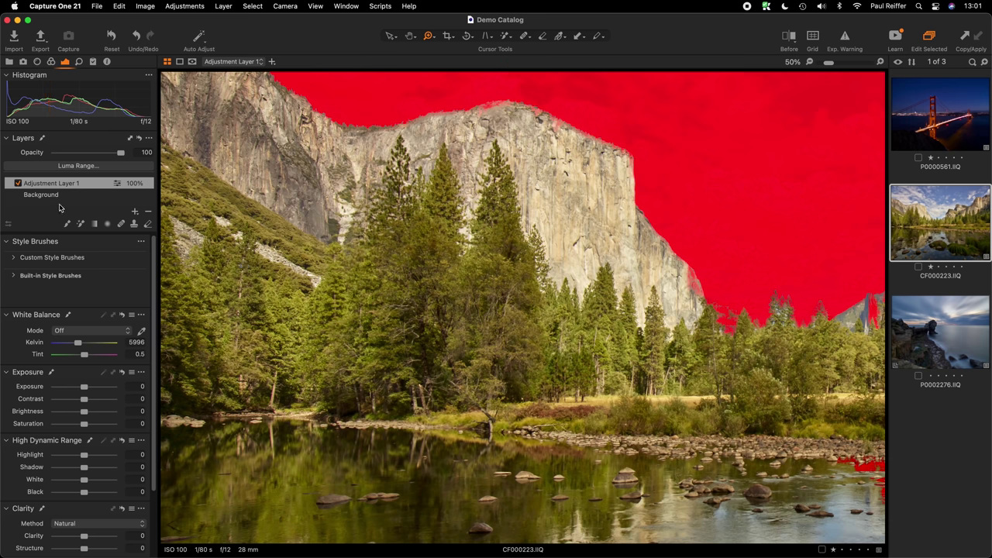
left_click(81, 224)
right_click(587, 275)
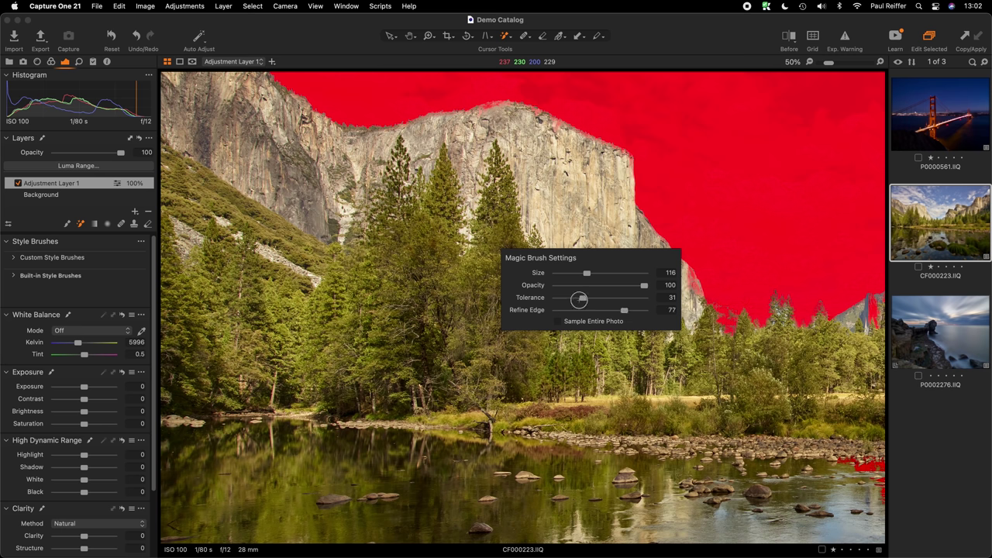
mouse_move(393, 217)
left_mouse_down()
mouse_move(369, 342)
mouse_move(427, 308)
mouse_move(454, 223)
mouse_move(434, 333)
mouse_move(505, 254)
mouse_move(509, 362)
left_mouse_up()
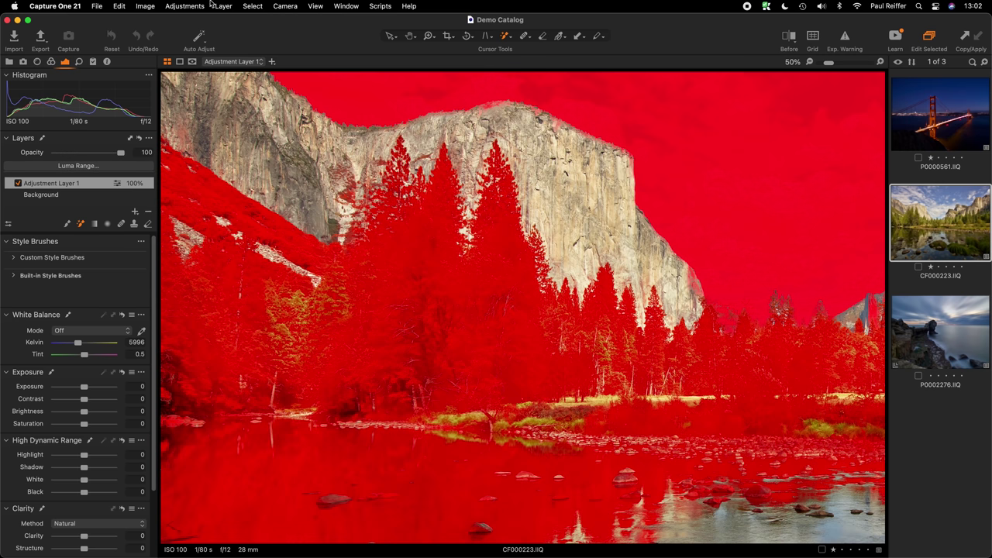
Check the tree and water masking across the whole photo in grayscale, and restore the red mask overlay.
left_click(193, 62)
left_click(193, 62)
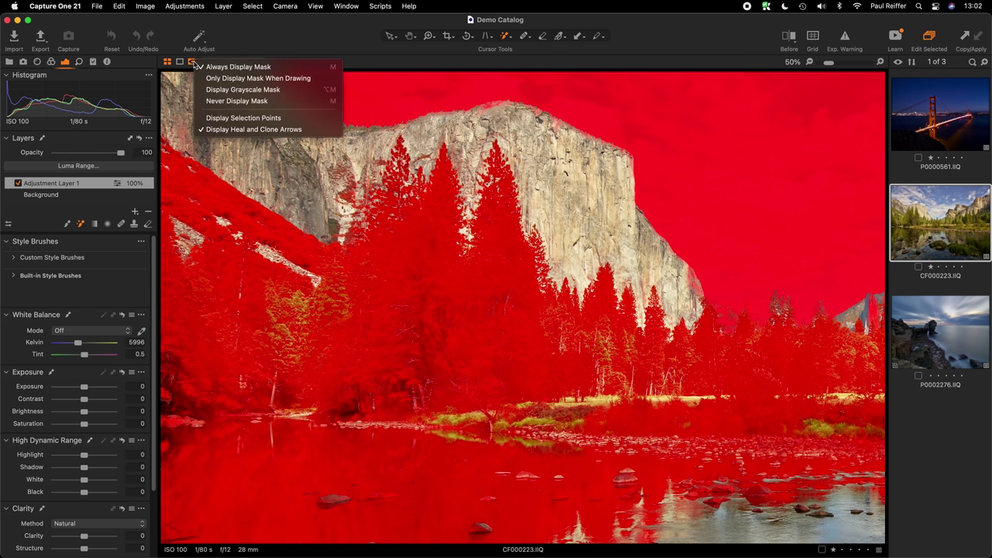
left_click(229, 89)
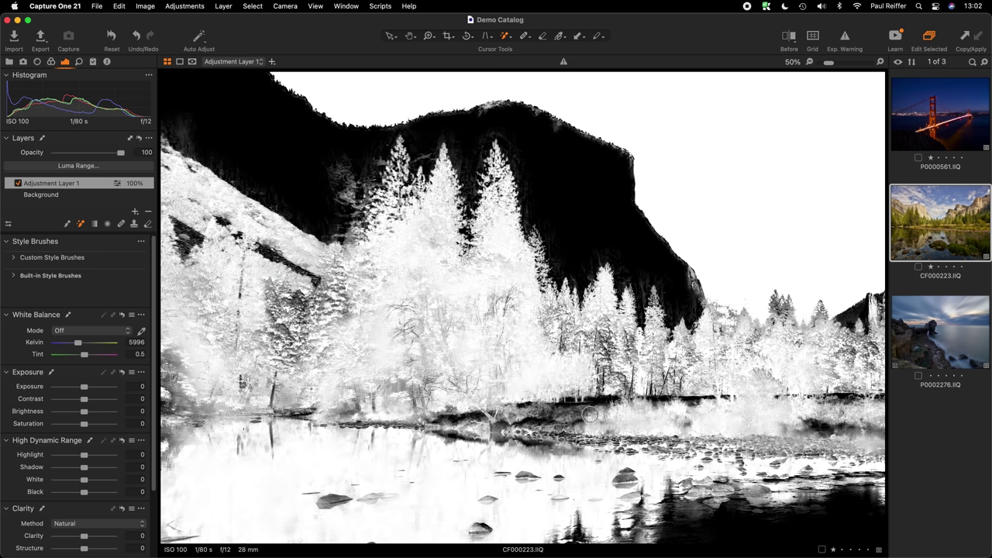
scroll(590, 415, "down", 5)
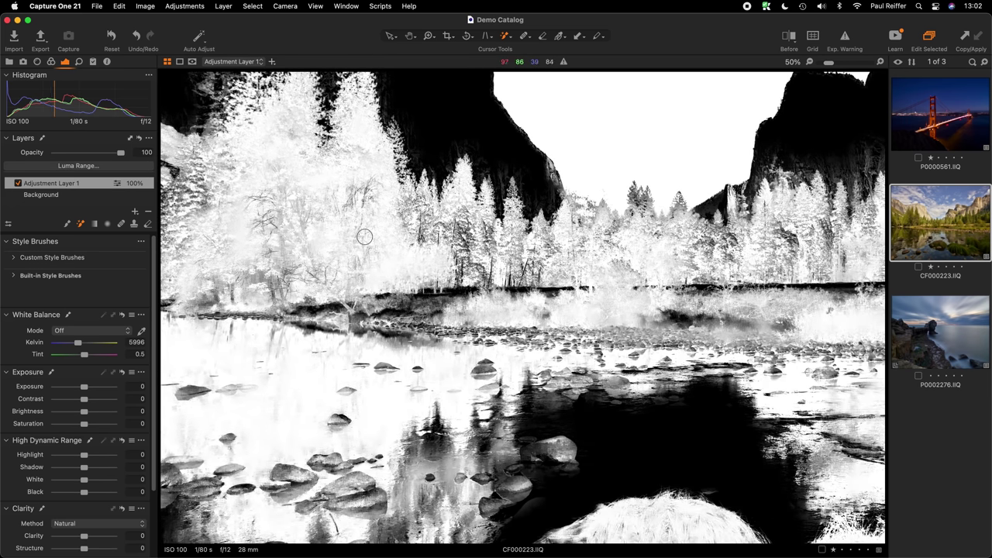
key("z")
left_click(420, 244, "alt")
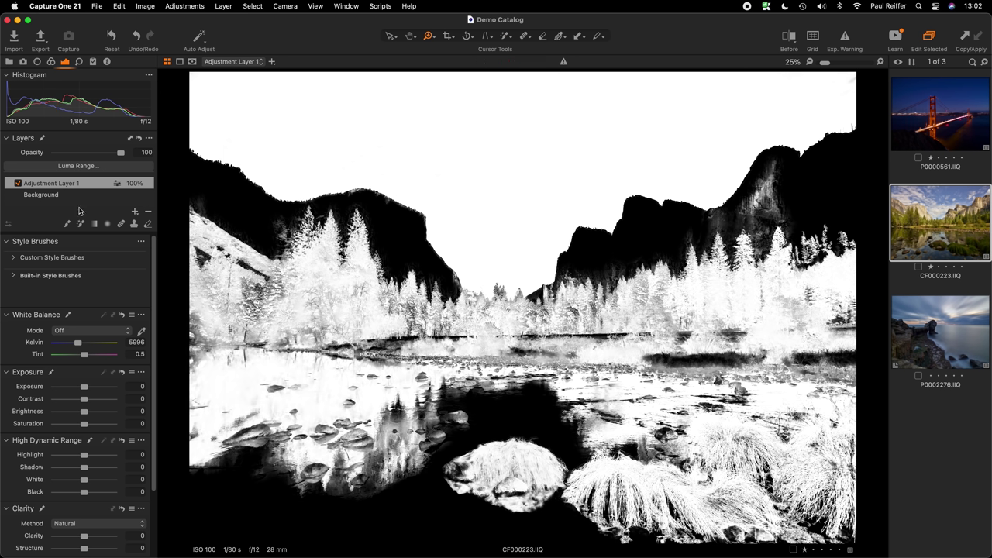
left_click(80, 224)
key("alt+m")
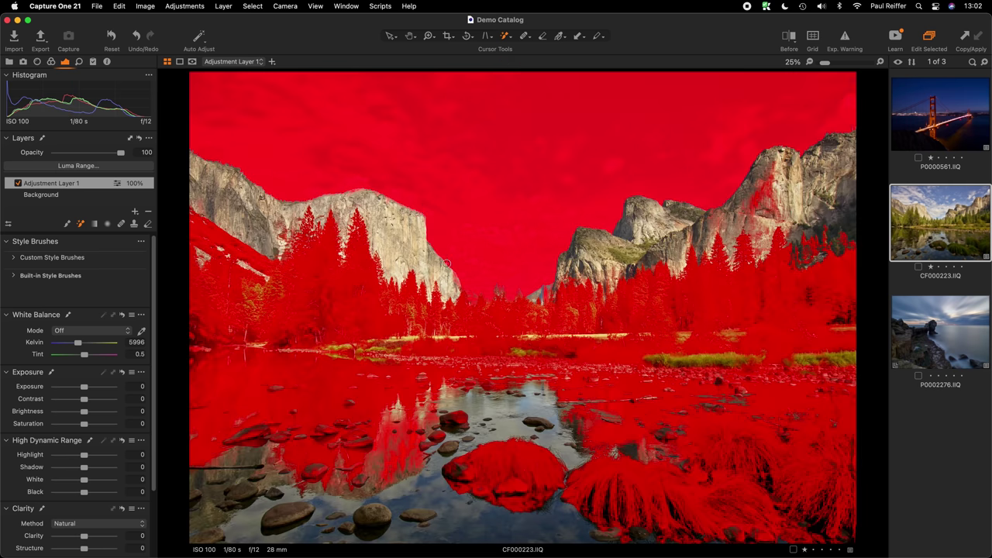
Review the mask options for Adjustment Layer 1 and compare the photo with its mask hidden, in grayscale and as a red overlay.
right_click(84, 184)
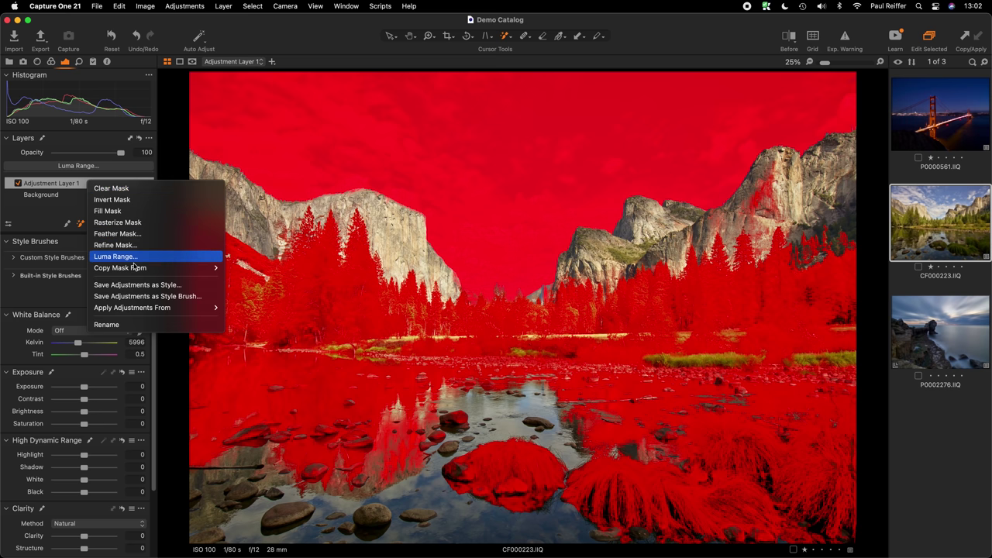
left_click(47, 217)
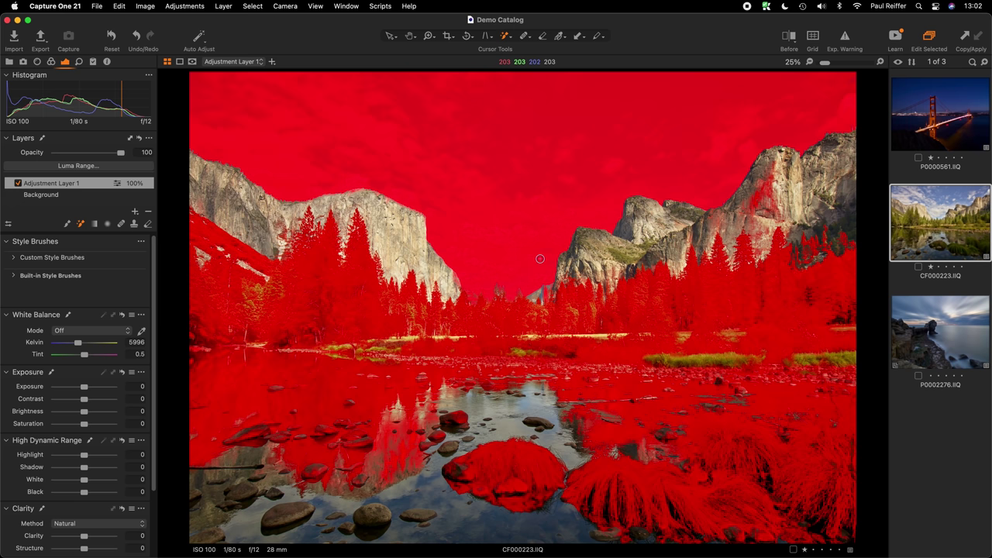
key("m")
key("m")
left_click(192, 62)
left_click(248, 90)
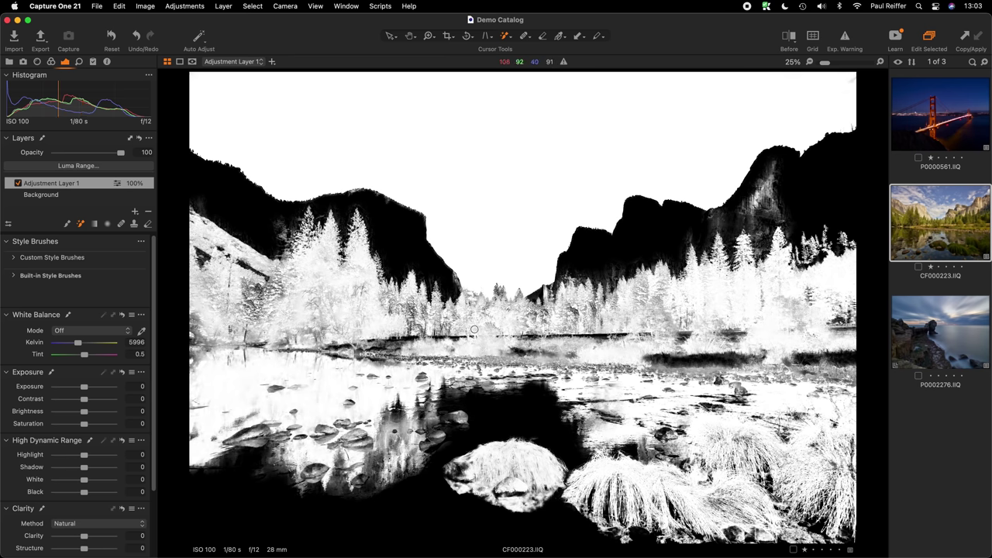
key("alt+super+m")
key("m")
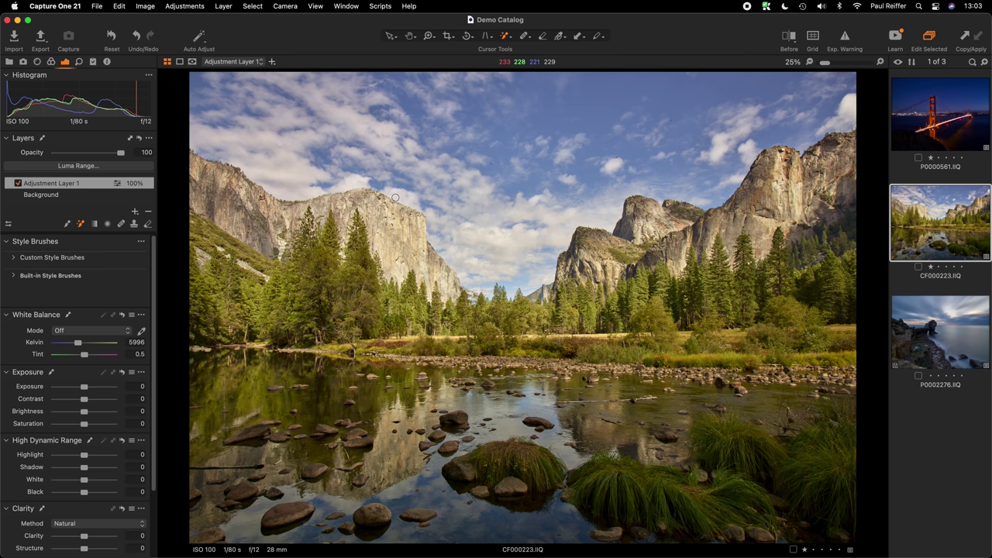
key("m")
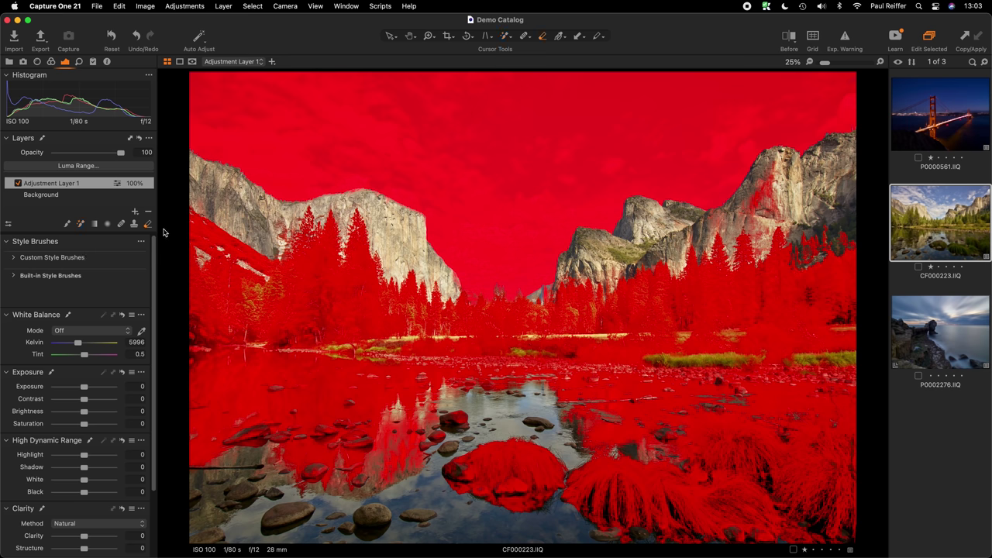
Erase the mask from the tall pines and grassy slope below the large cliff, and switch back to the Magic Brush.
key("e")
mouse_move(290, 259)
left_mouse_down()
mouse_move(329, 246)
mouse_move(256, 279)
mouse_move(372, 318)
mouse_move(201, 248)
mouse_move(178, 272)
mouse_move(360, 221)
mouse_move(426, 310)
mouse_move(496, 325)
mouse_move(402, 279)
left_mouse_up()
key("b")
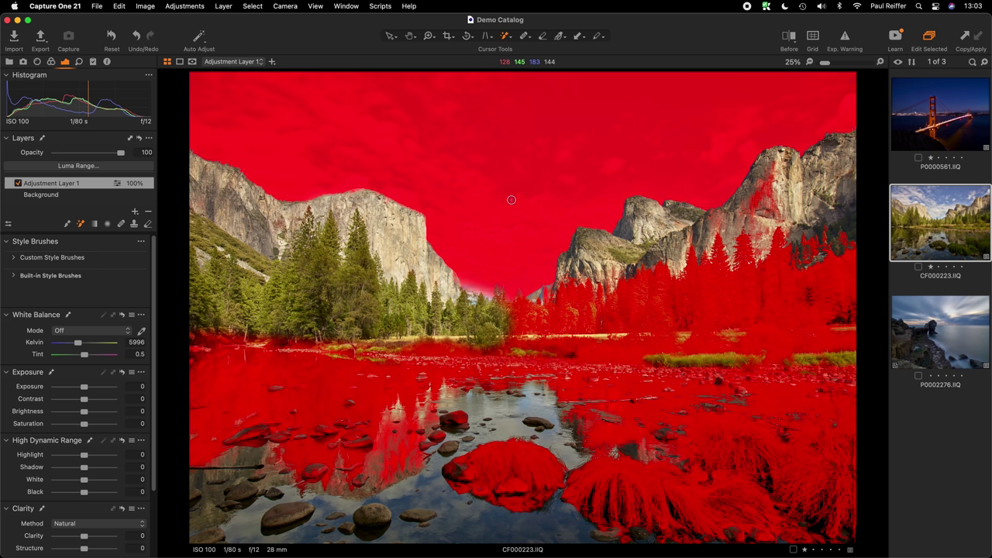
Revisit the masked bridge photo P0000561.IIQ for comparison and return to the valley photo CF000223.IIQ.
right_click(464, 178)
left_click(927, 114)
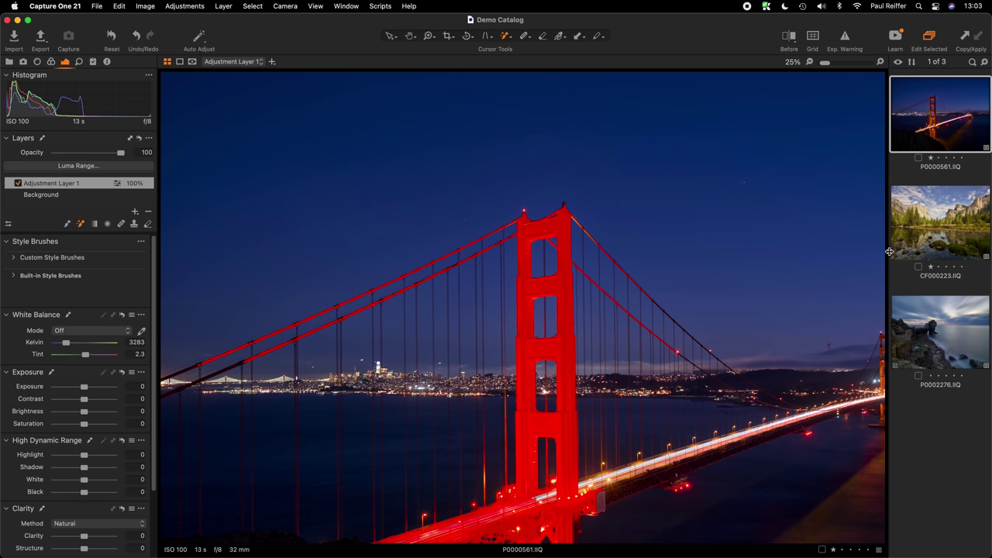
left_click(930, 228)
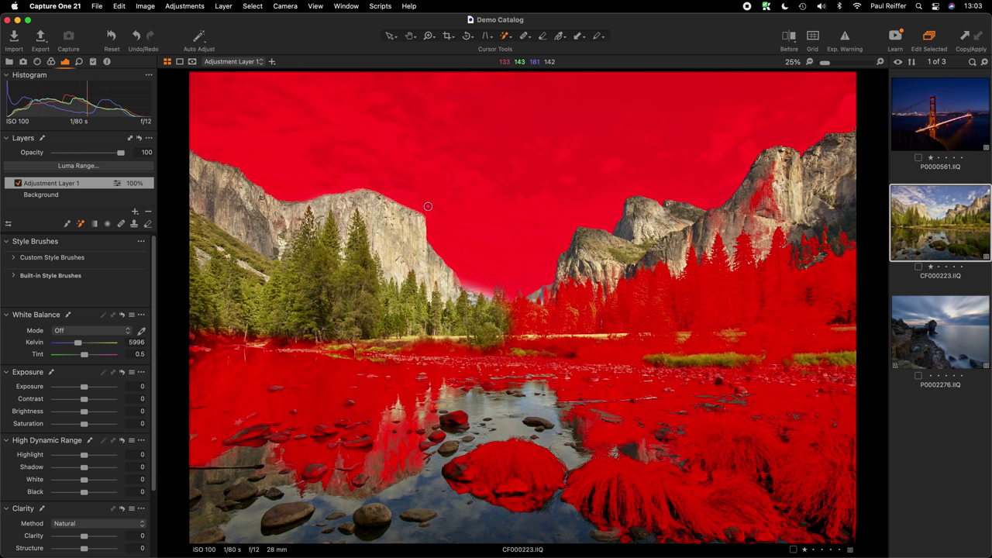
Open the coastal photo P0002276.IIQ and fit the whole image to the viewer.
right_click(428, 206)
left_click(937, 345)
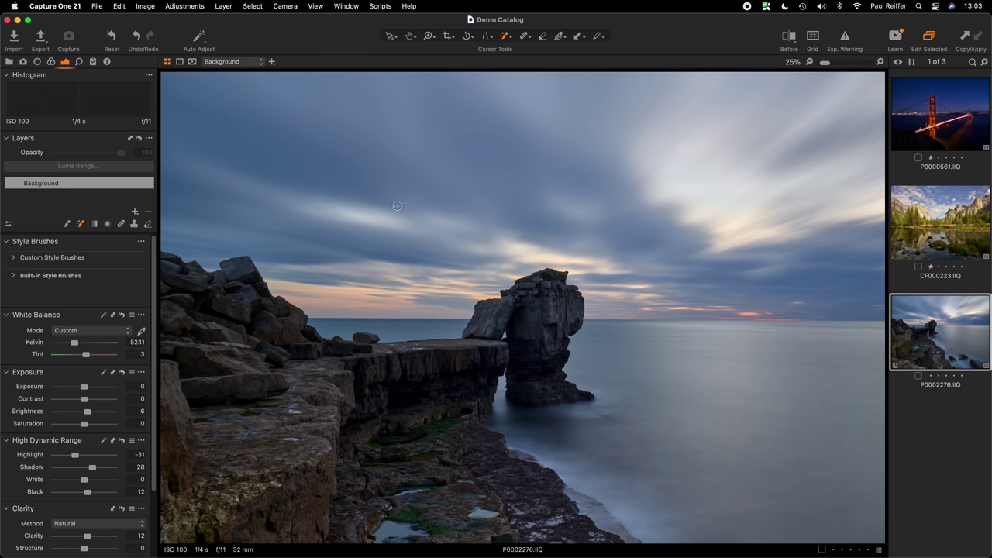
key("z")
key("super+0")
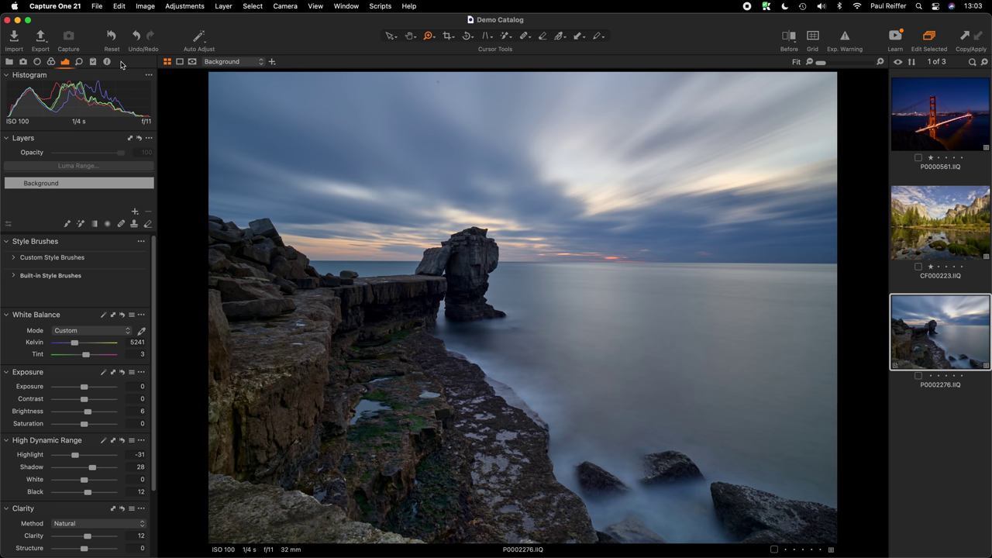
Review the export commands offered for photo P0002276.IIQ without starting an export.
right_click(917, 318)
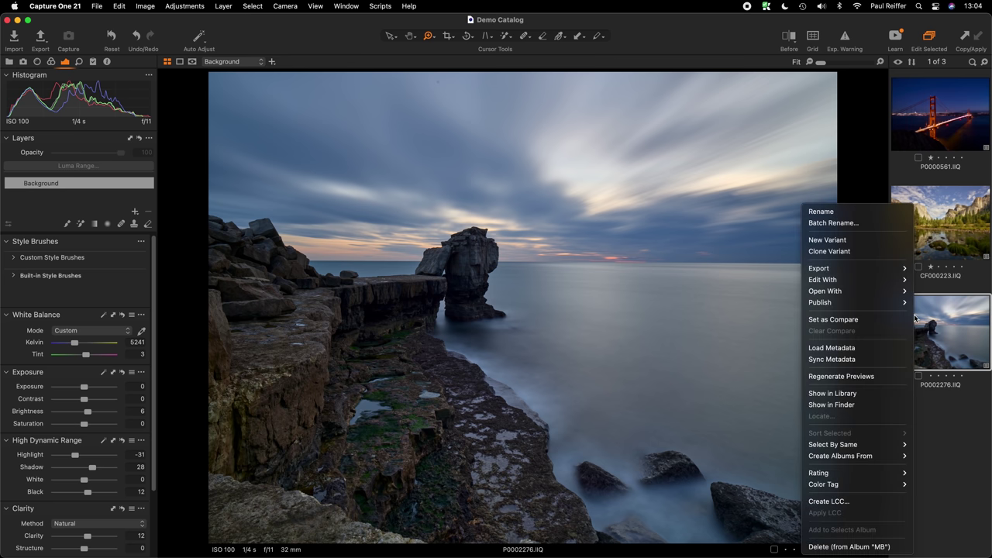
mouse_move(844, 268)
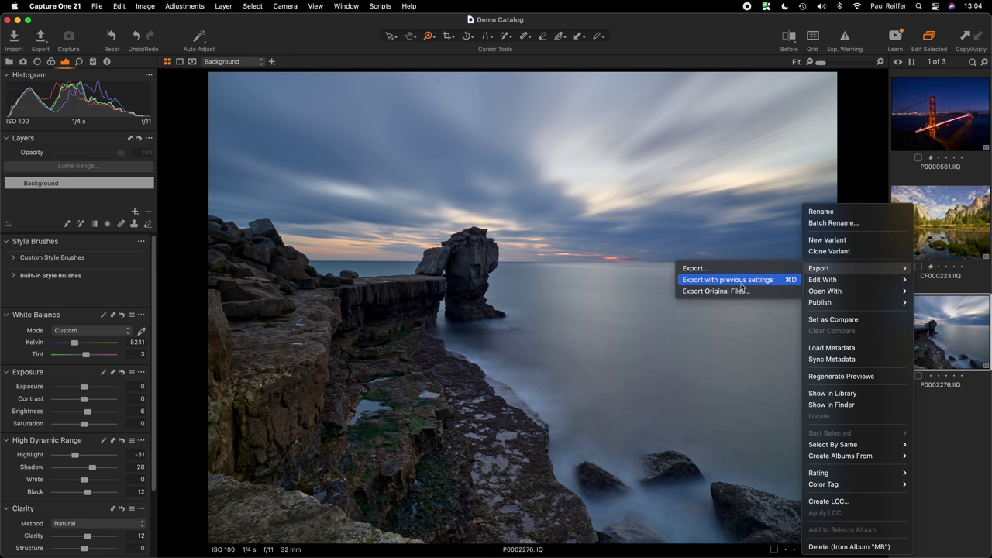
left_click(285, 51)
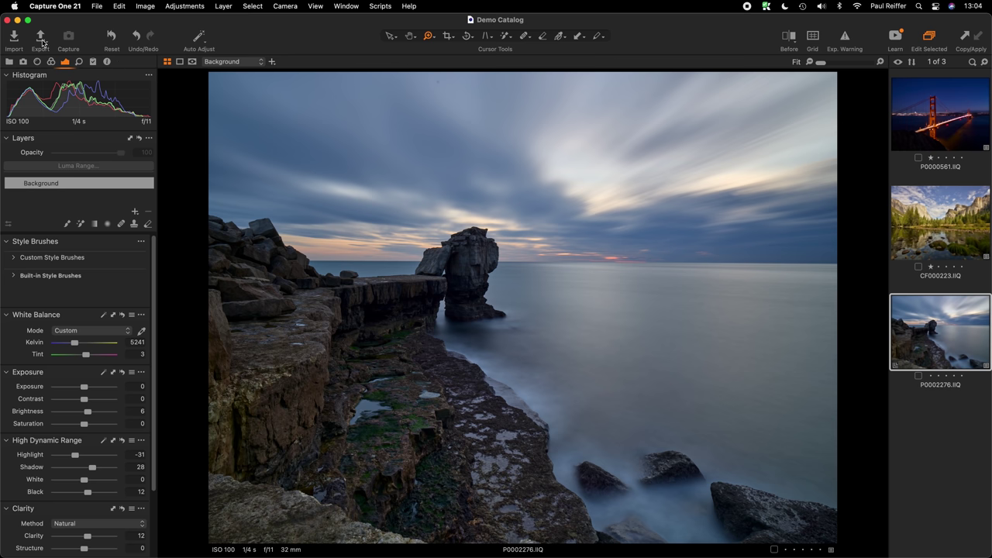
right_click(945, 310)
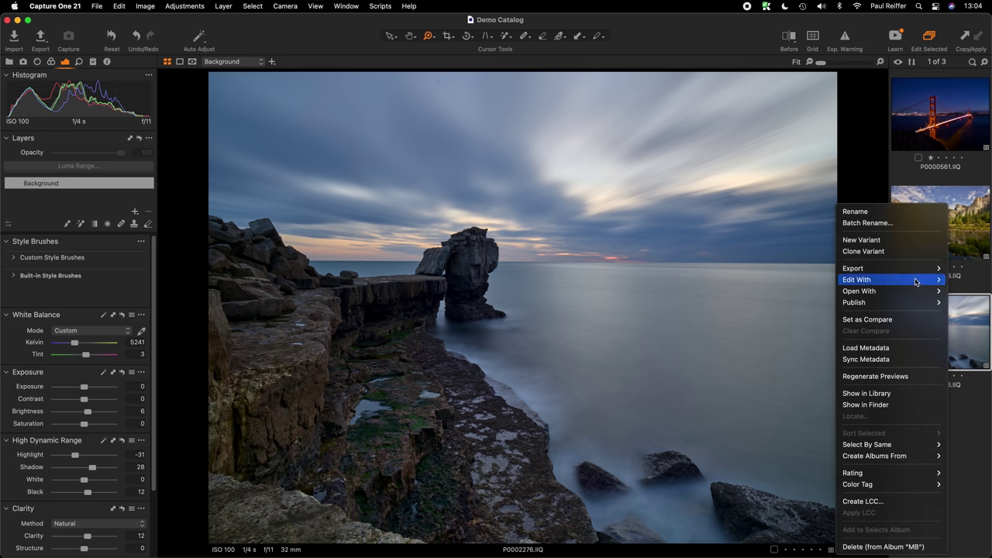
mouse_move(911, 272)
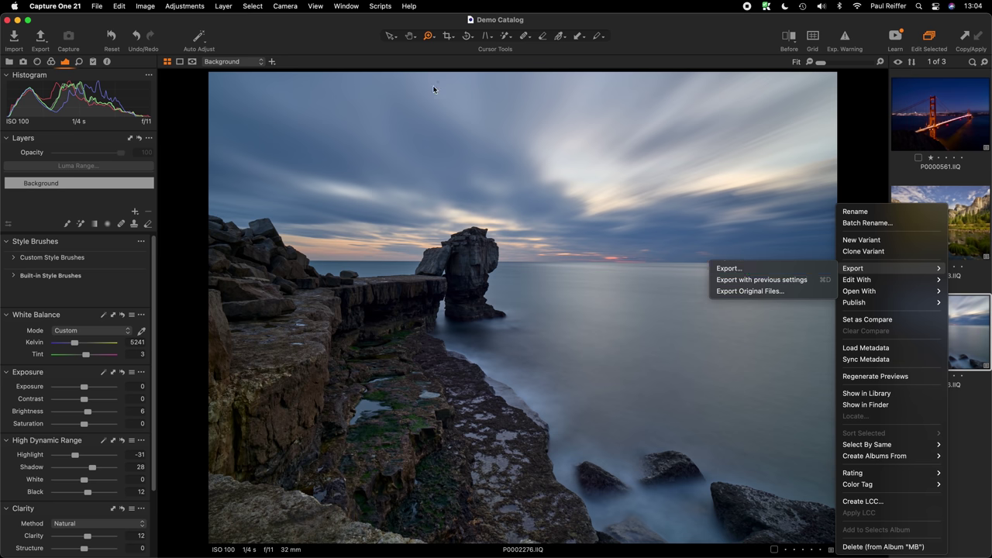
left_click(204, 39)
Open the Export Images window for photo P0002276.IIQ and enlarge it to fill the screen.
left_click(40, 37)
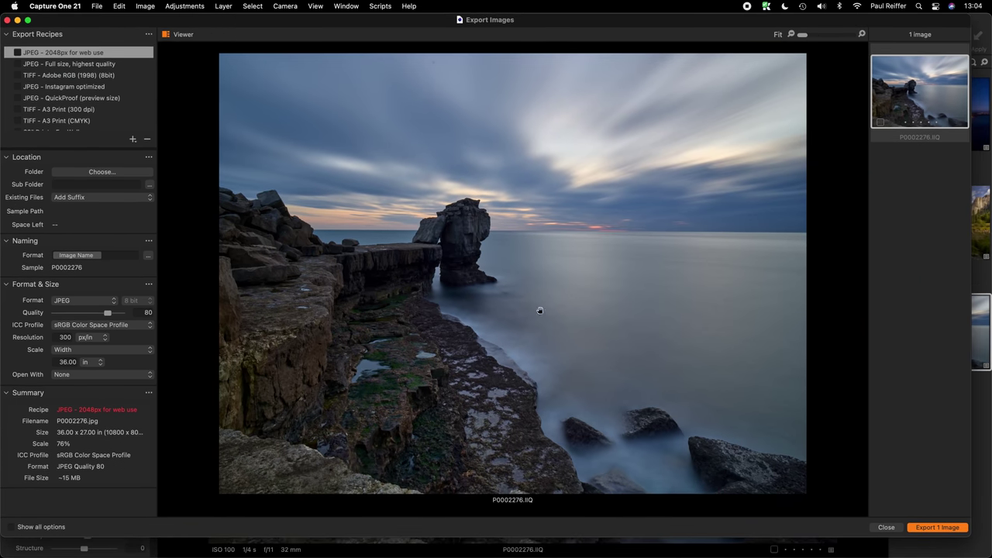
left_click_drag(965, 533, 986, 555)
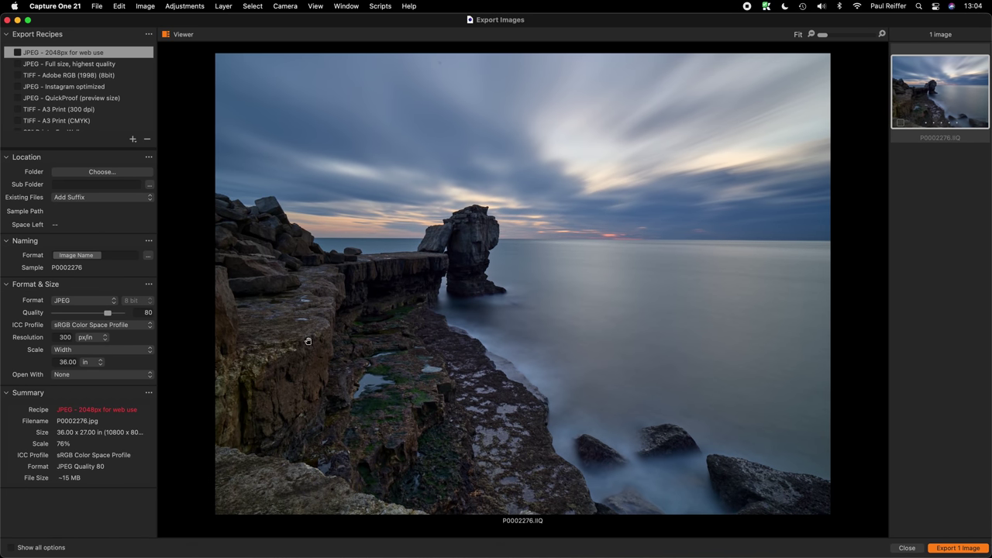
Examine the full list of export recipes and the presets available for adding a new recipe.
scroll(79, 88, "down", 4)
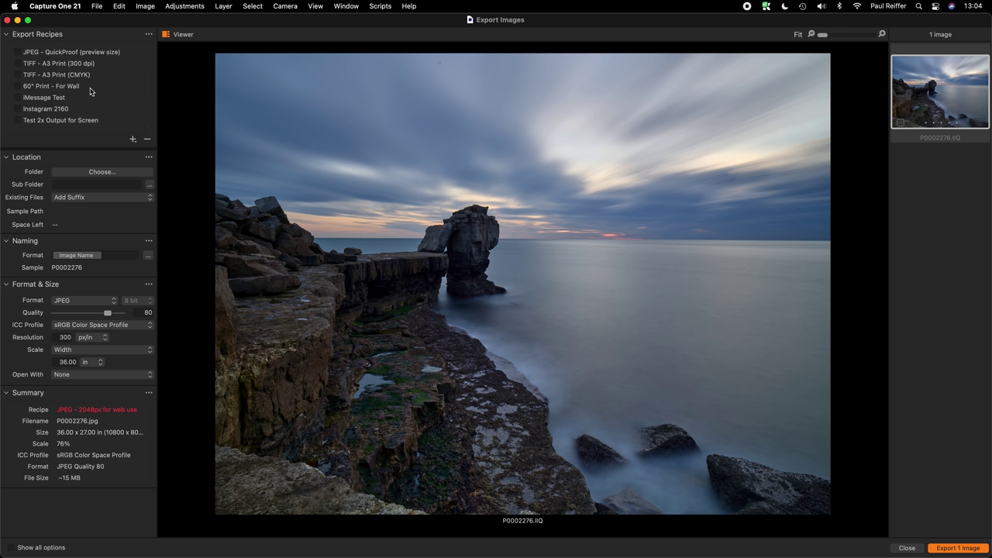
mouse_move(90, 91)
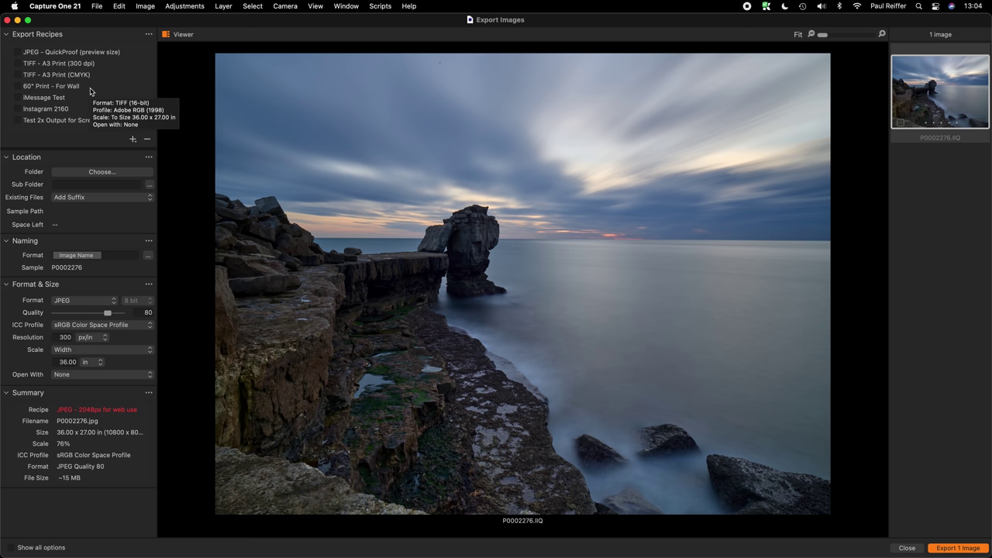
scroll(74, 89, "up", 4)
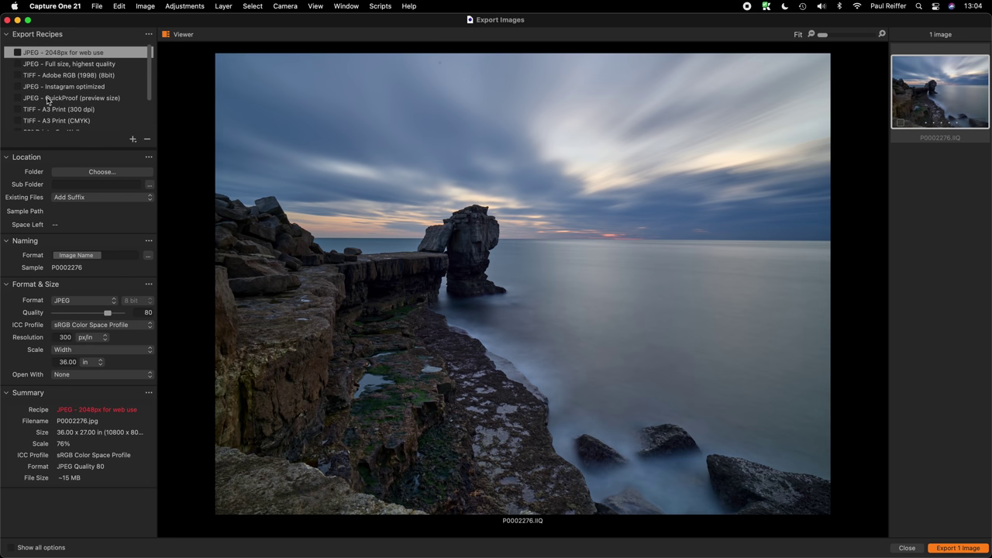
scroll(48, 99, "down", 4)
scroll(78, 116, "up", 4)
left_click(134, 141)
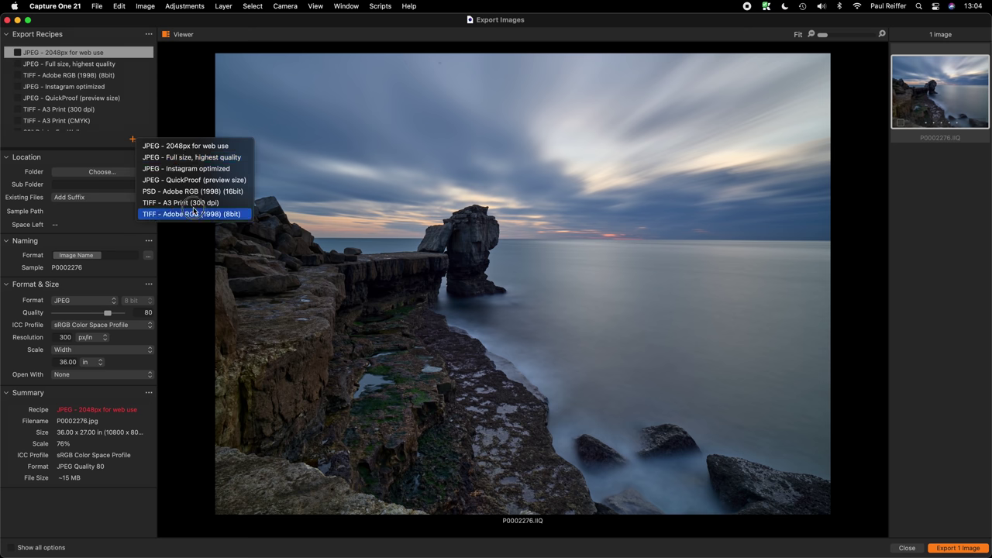
left_click(84, 99)
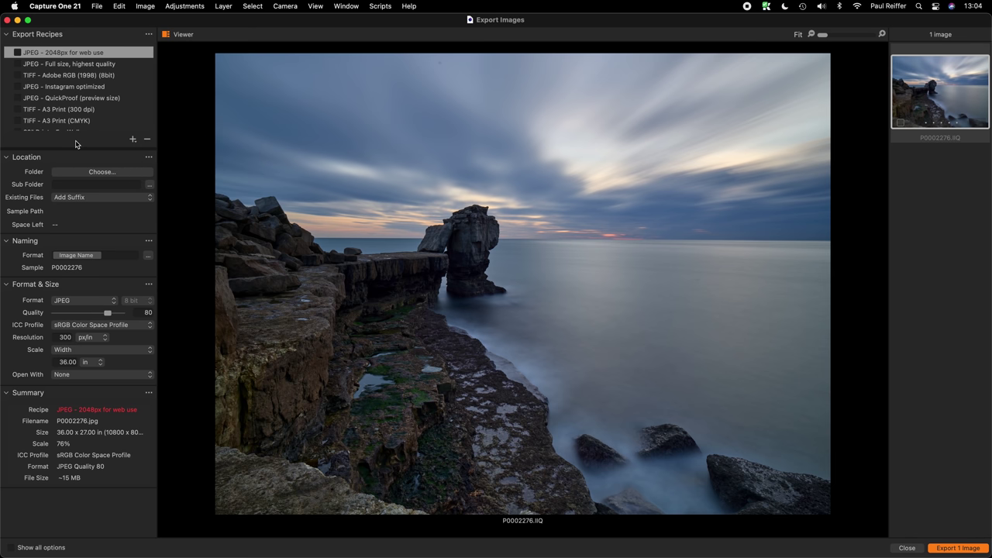
scroll(75, 116, "down", 3)
scroll(75, 116, "down", 1)
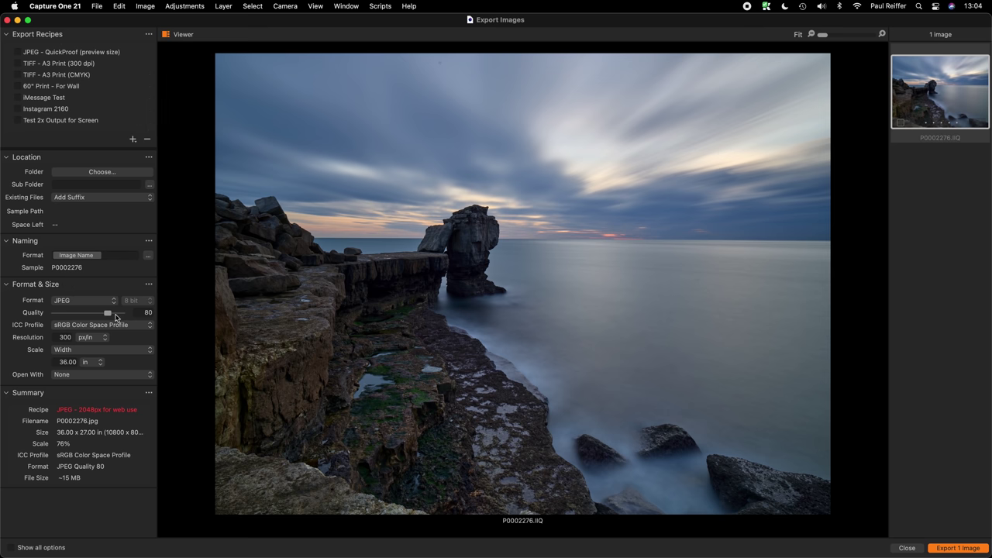
Proof the photo in grayscale by setting the web-use recipe's ICC profile to Generic Gray Gamma 2.2 Profile.
left_click(103, 325)
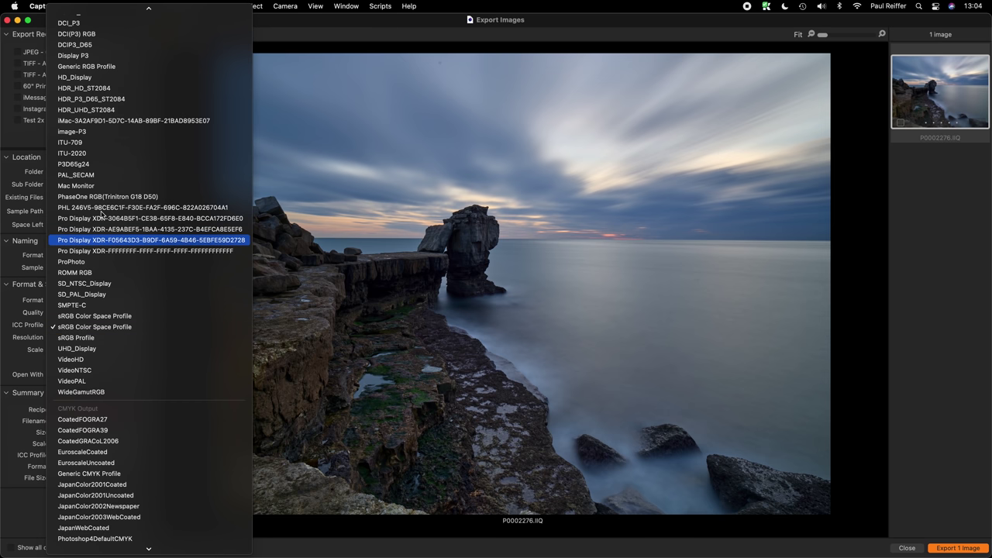
scroll(107, 93, "up", 5)
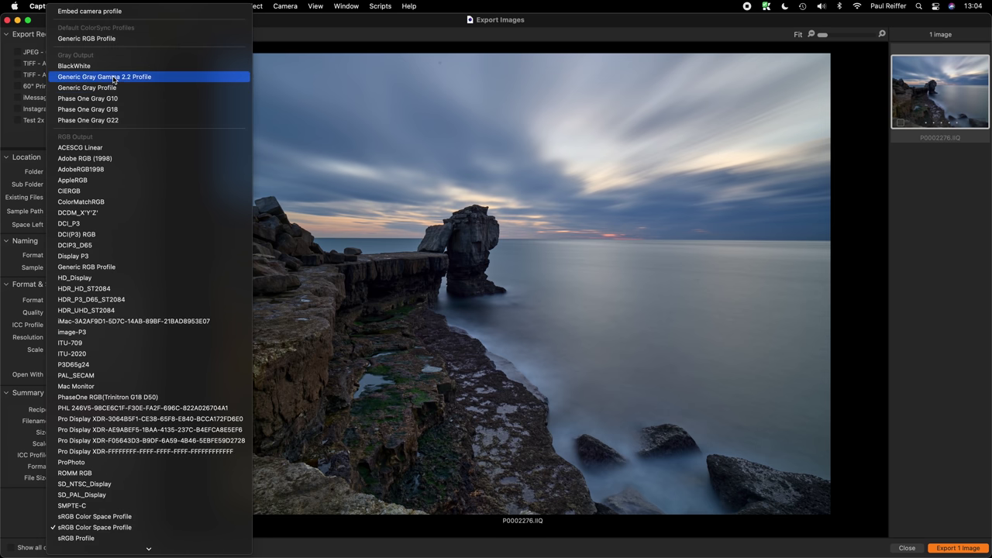
left_click(113, 76)
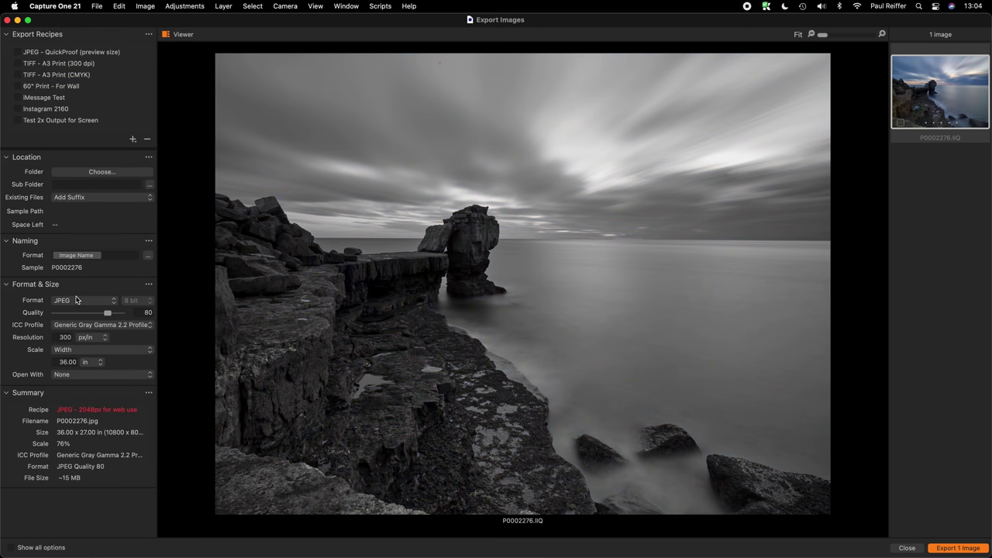
Set the ICC profile of the "JPEG - 2048px for web use" recipe to Adobe RGB (1998).
left_click(72, 326)
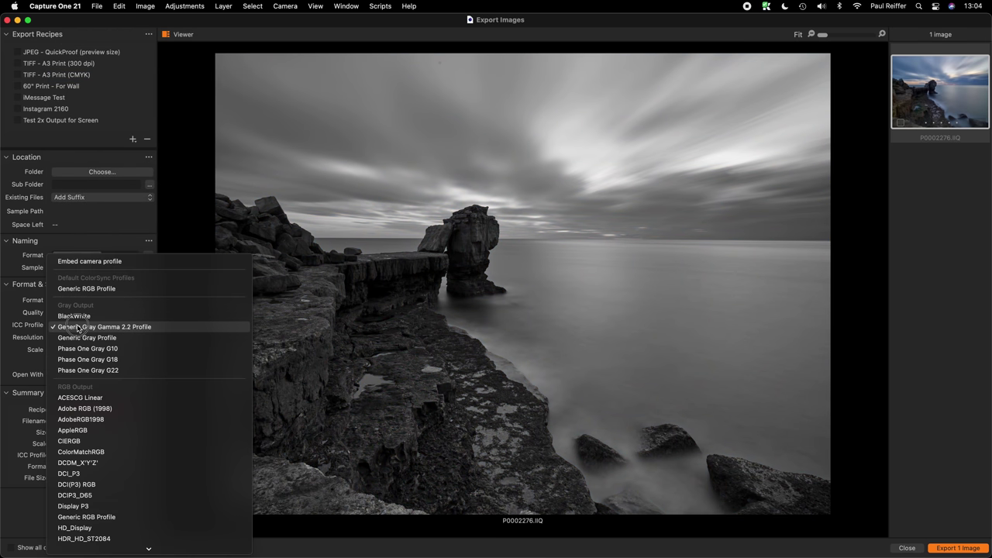
left_click(94, 413)
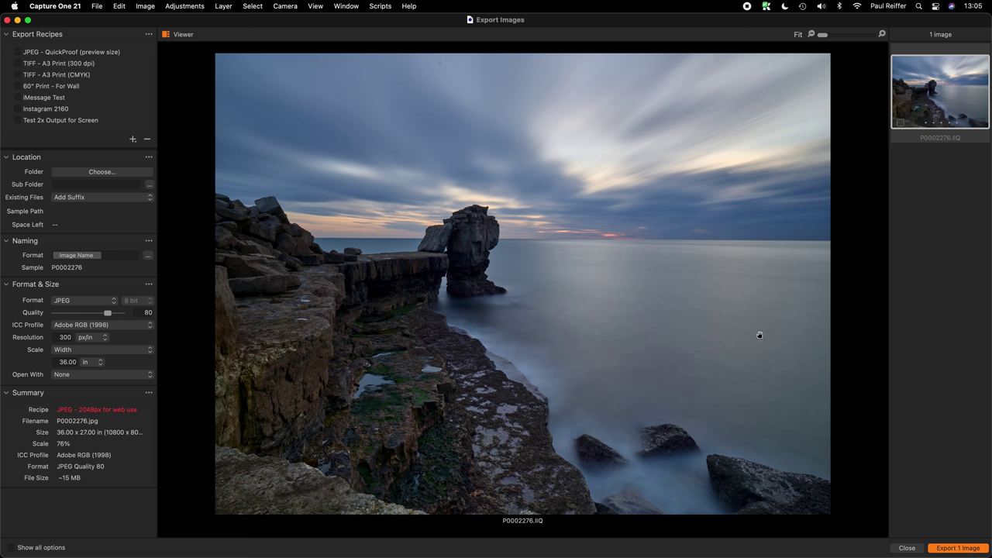
Check the export settings of the full-size JPEG recipe and the "TIFF - Adobe RGB (1998) (8bit)" recipe.
scroll(124, 77, "up", 3)
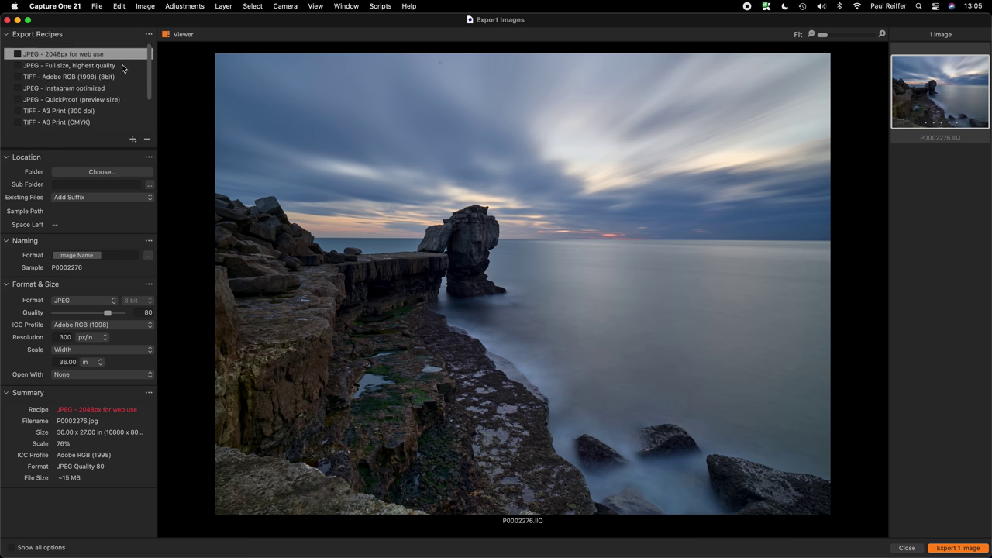
left_click(49, 67)
left_click(50, 75)
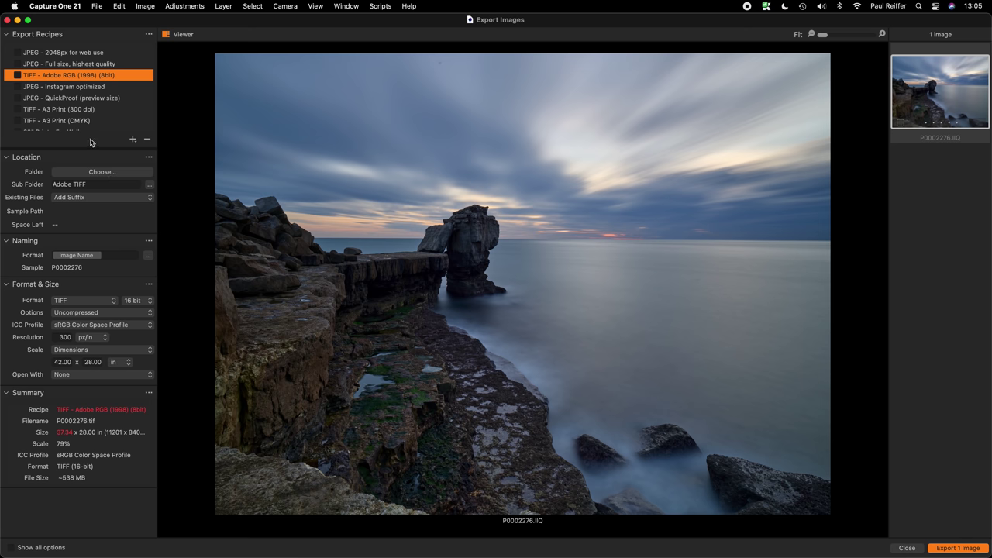
Choose Demo-Files as the output folder from the "JPEG - Full size, highest quality" recipe.
left_click(55, 64)
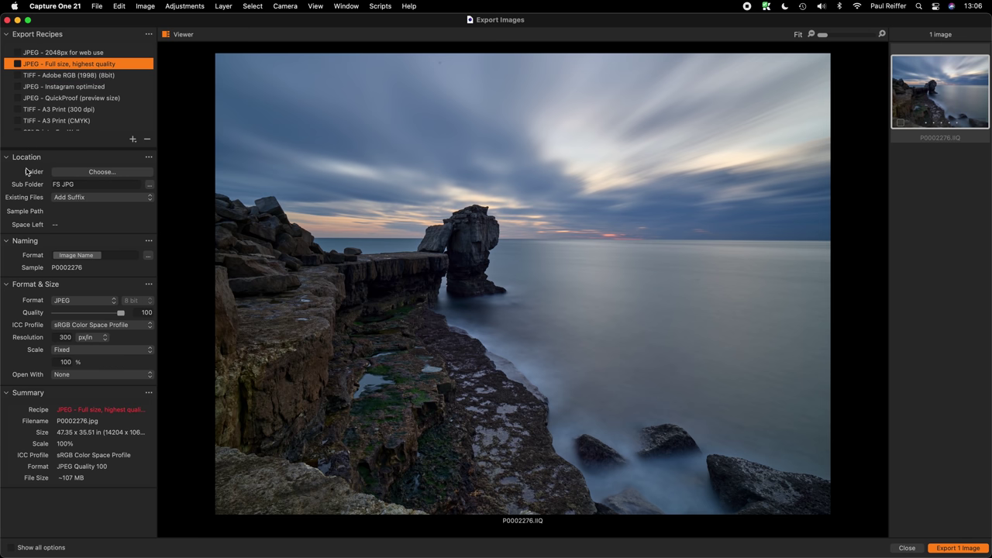
left_click(116, 172)
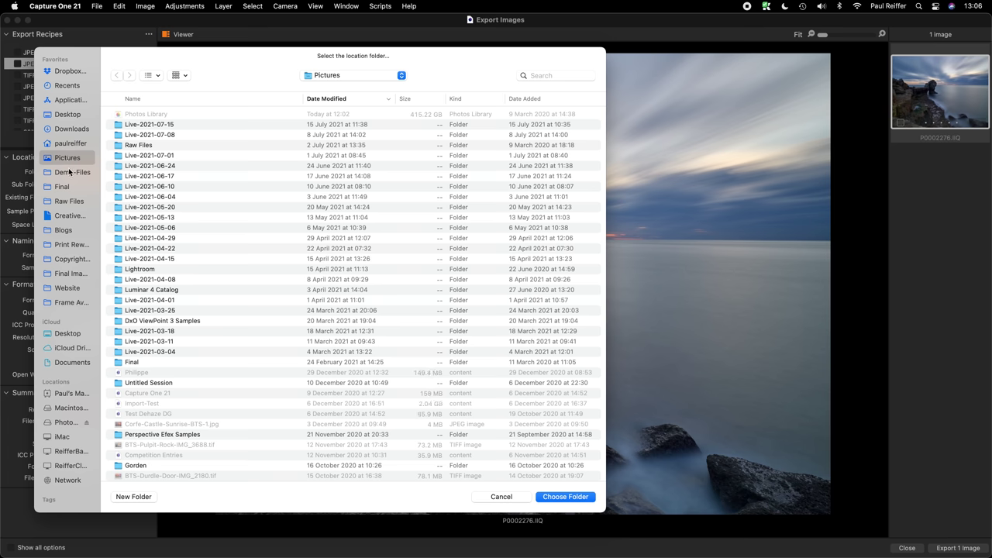
left_click(69, 172)
left_click(558, 499)
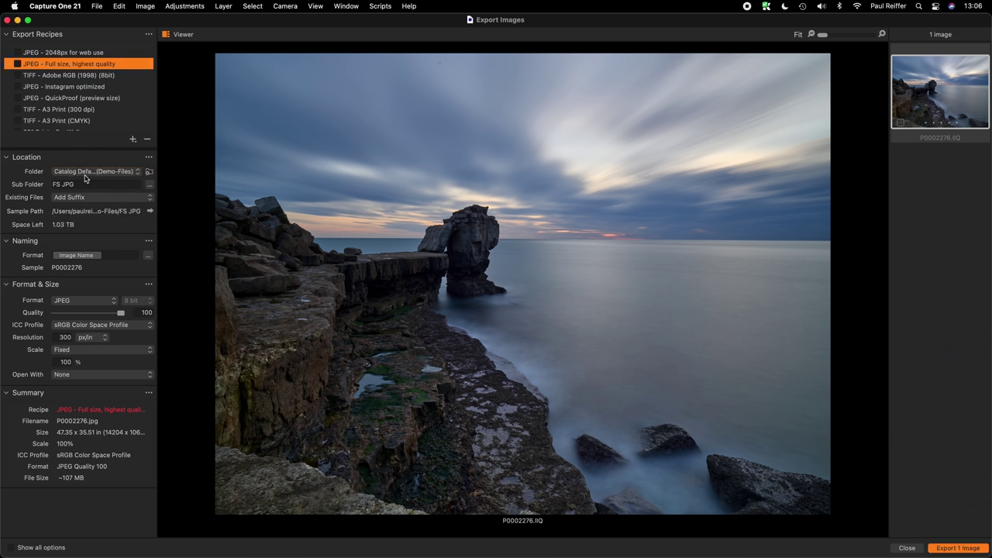
Check the output location in the Instagram optimized, QuickProof, A3 Print (CMYK) and 2048px web recipes.
left_click(67, 86)
left_click(69, 98)
left_click(68, 121)
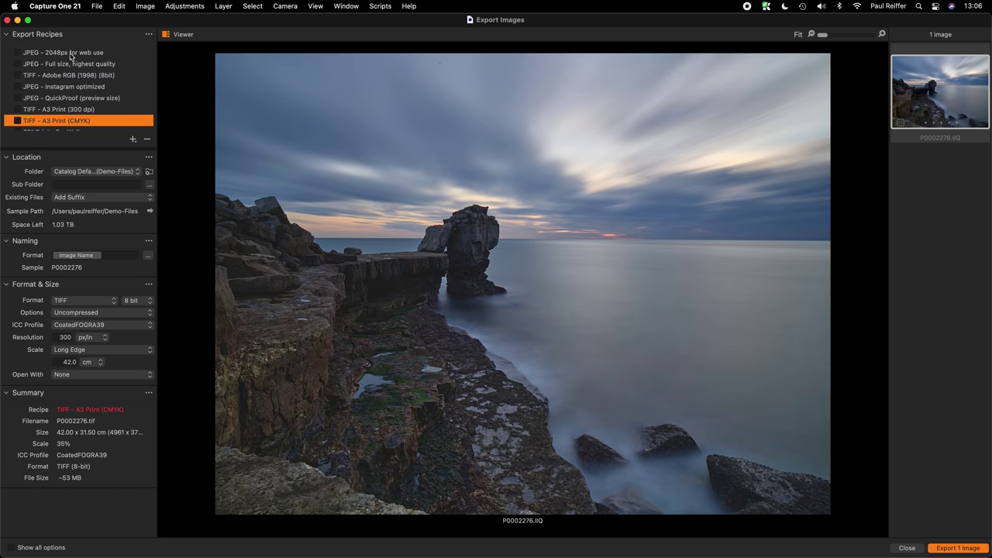
left_click(70, 53)
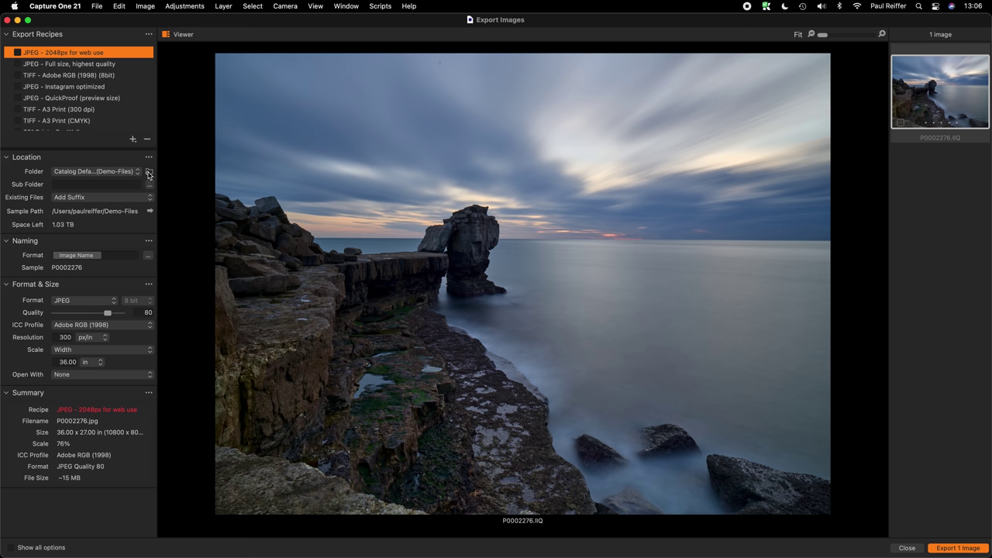
Examine the web-use recipe's output folder options and the dialog for changing the Catalog default folder, leaving it unchanged.
left_click(137, 172)
left_click(109, 170)
left_click(149, 175)
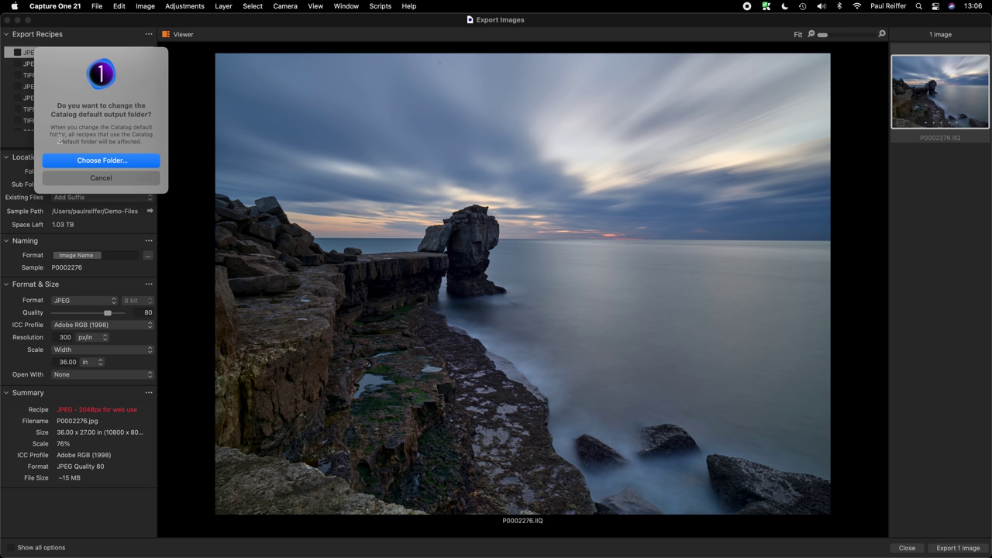
left_click(104, 173)
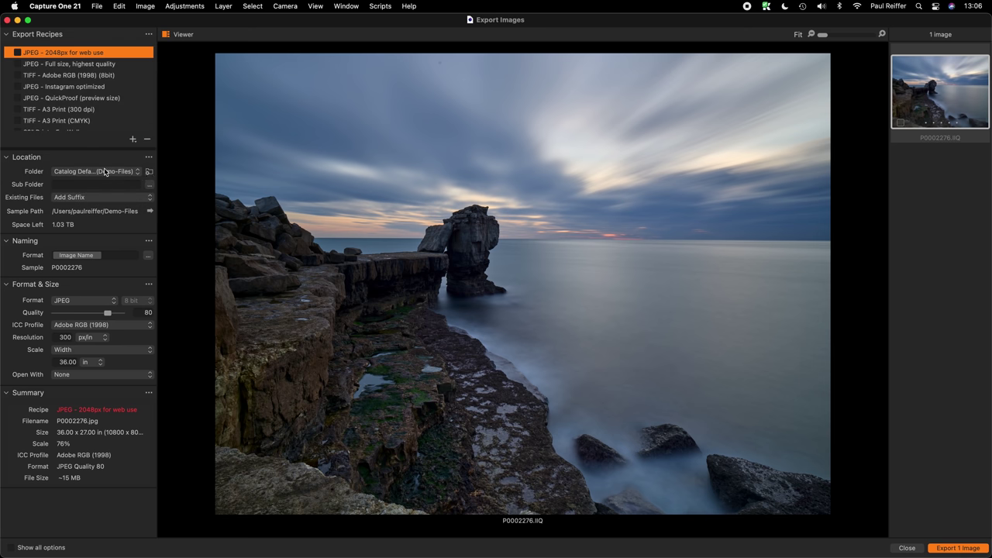
Set the "JPEG - Full size, highest quality" recipe's output folder to the Asia folder inside Demo-Files.
left_click(65, 64)
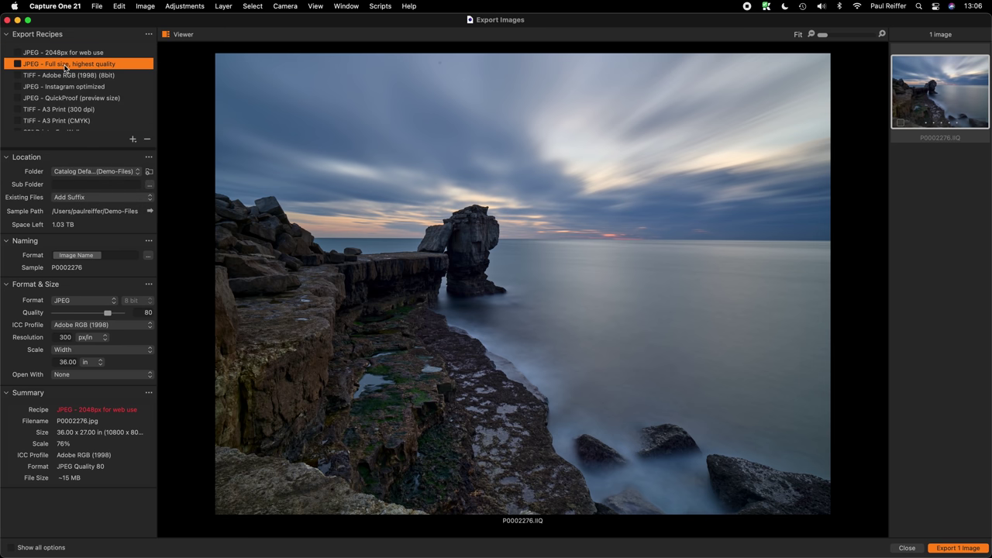
left_click(94, 172)
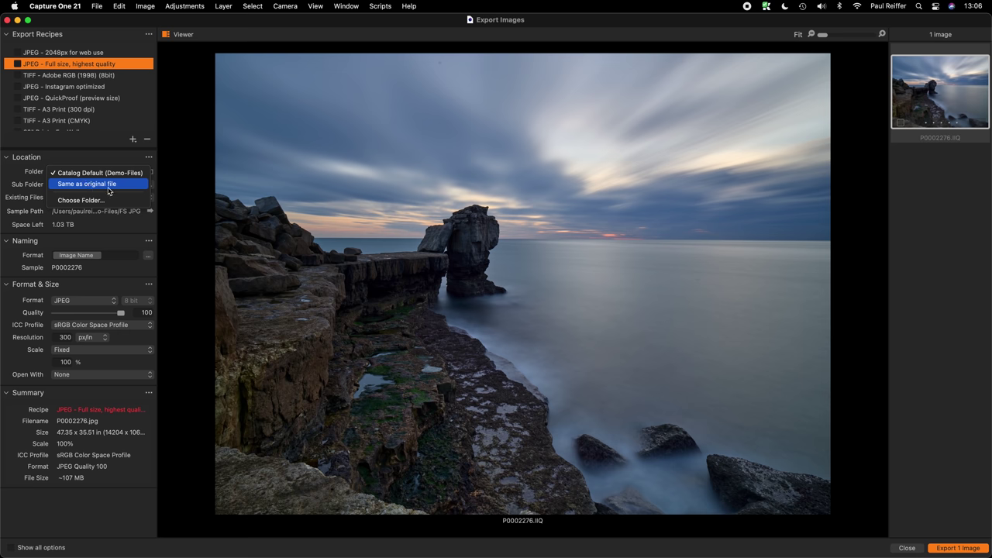
left_click(95, 203)
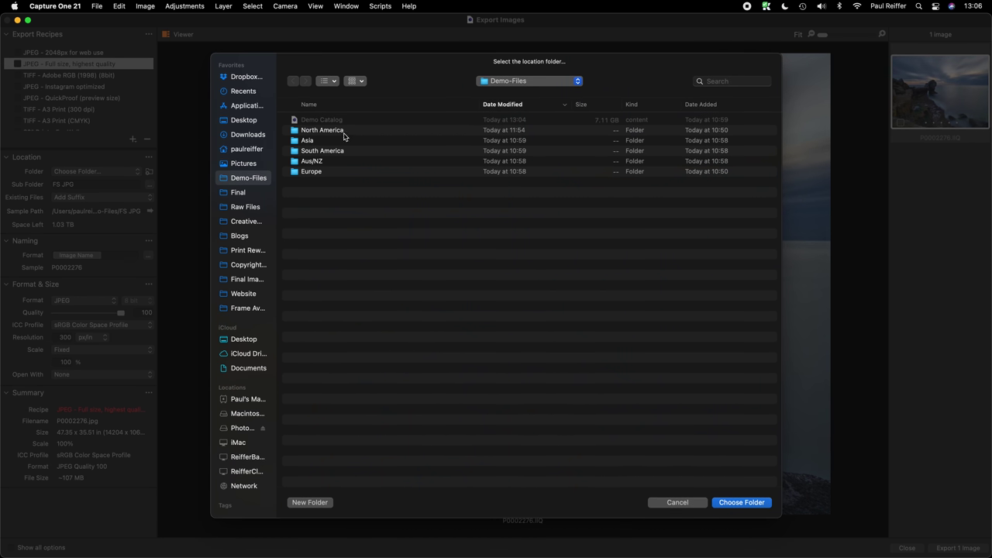
double_click(320, 140)
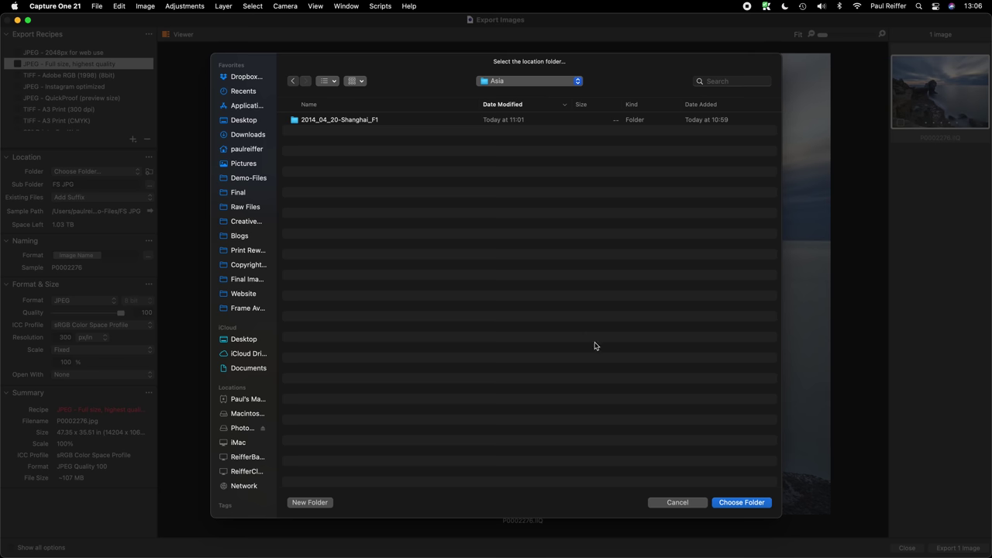
left_click(739, 503)
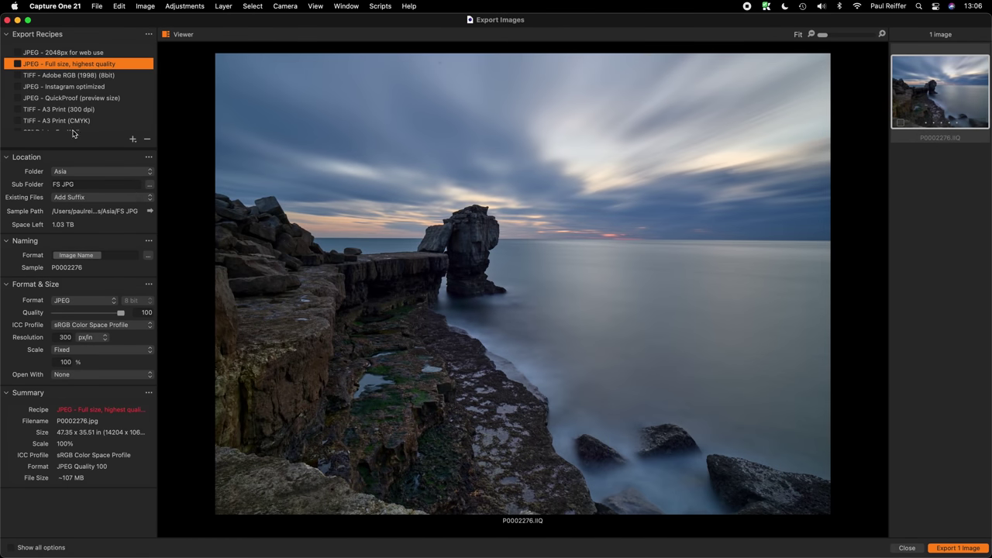
Compare the output locations of the 2048px web and full-size JPEG recipes, ending on the web recipe.
left_click(66, 53)
left_click(58, 64)
left_click(61, 53)
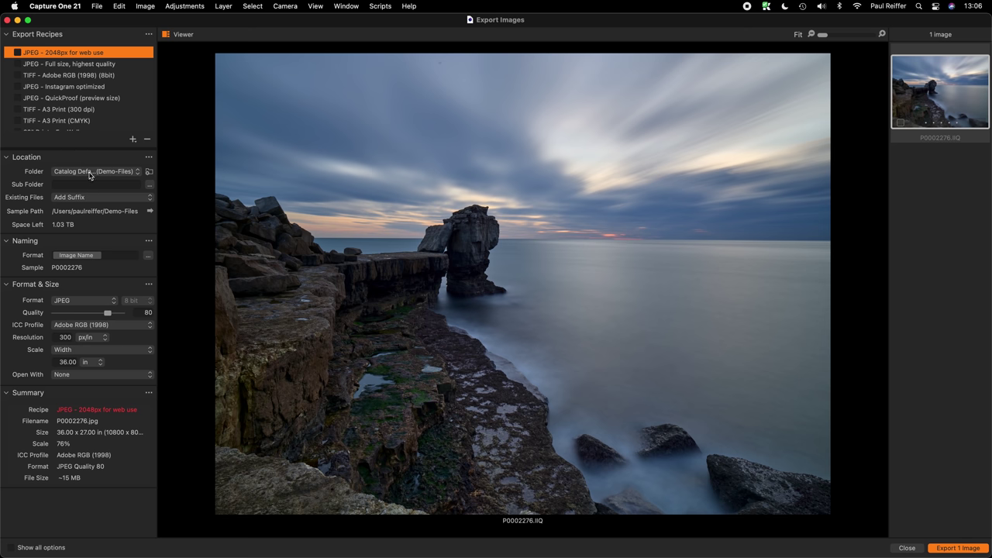
Set sub folders for three recipes: FS JPG for full-size JPEG, JPEG 2048 for 2048px web and Adobe TIFF for Adobe RGB (1998) TIFF.
left_click(67, 65)
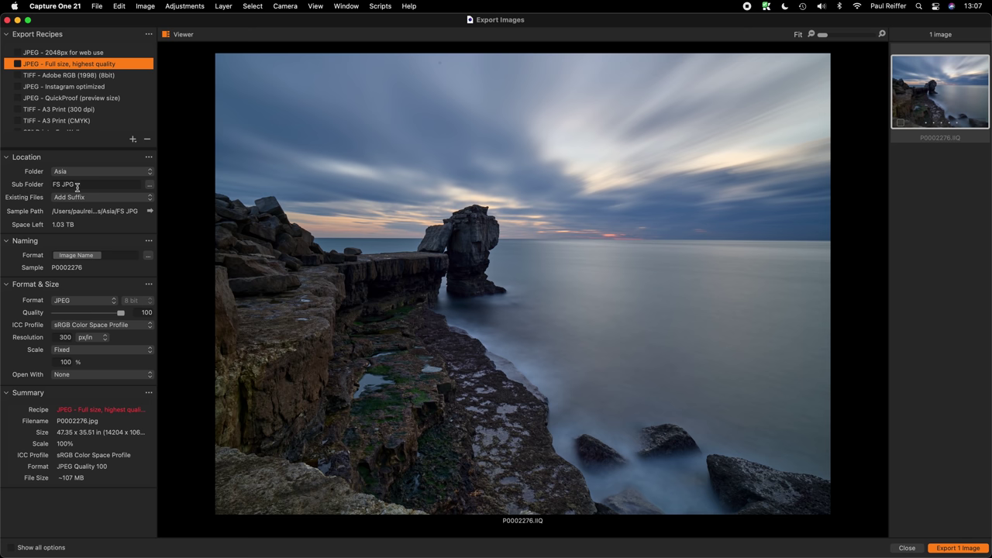
left_click(68, 52)
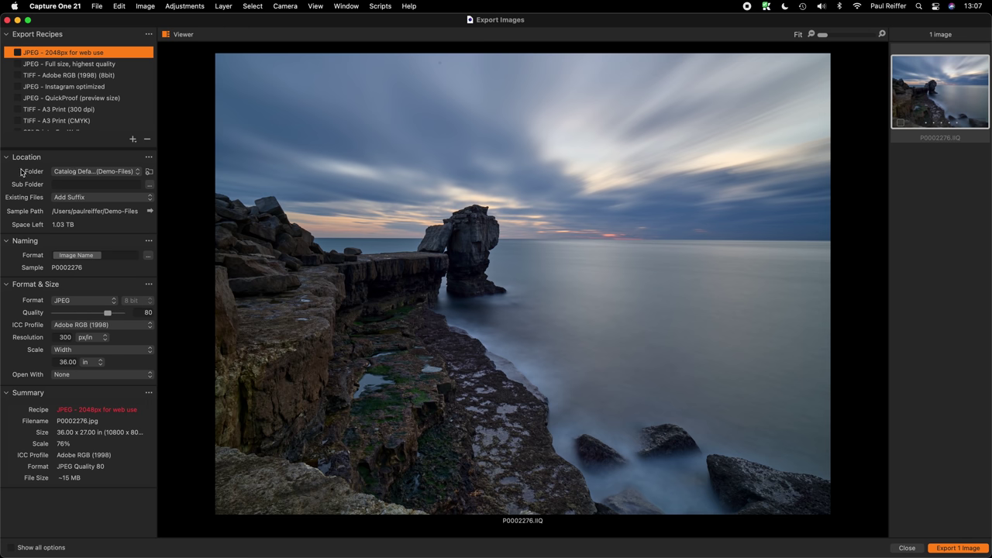
left_click(70, 185)
type("JPEG 2048")
left_click(58, 75)
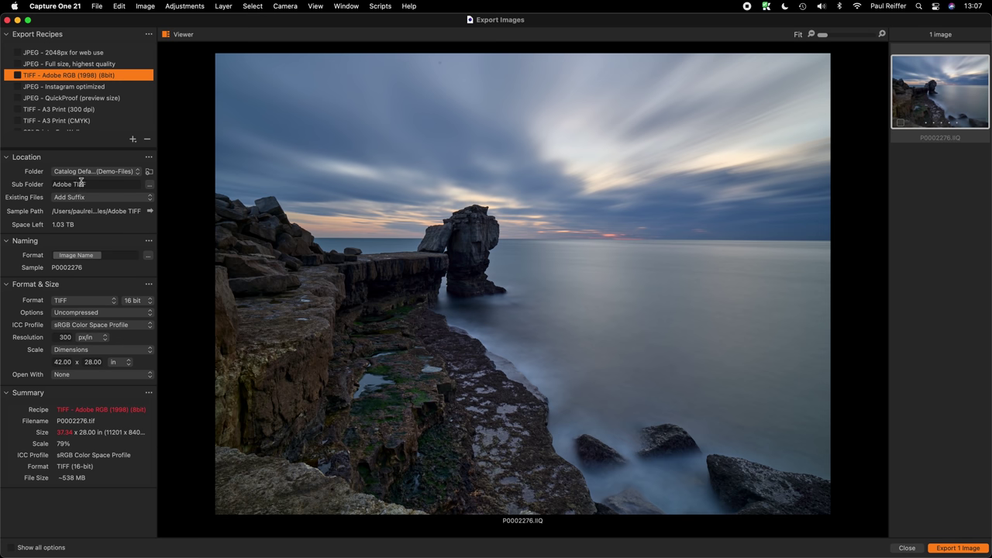
Enable the 2048px web JPEG and Adobe RGB (1998) TIFF recipes for export, then select the web recipe.
left_click(18, 52)
left_click(16, 75)
left_click(67, 54)
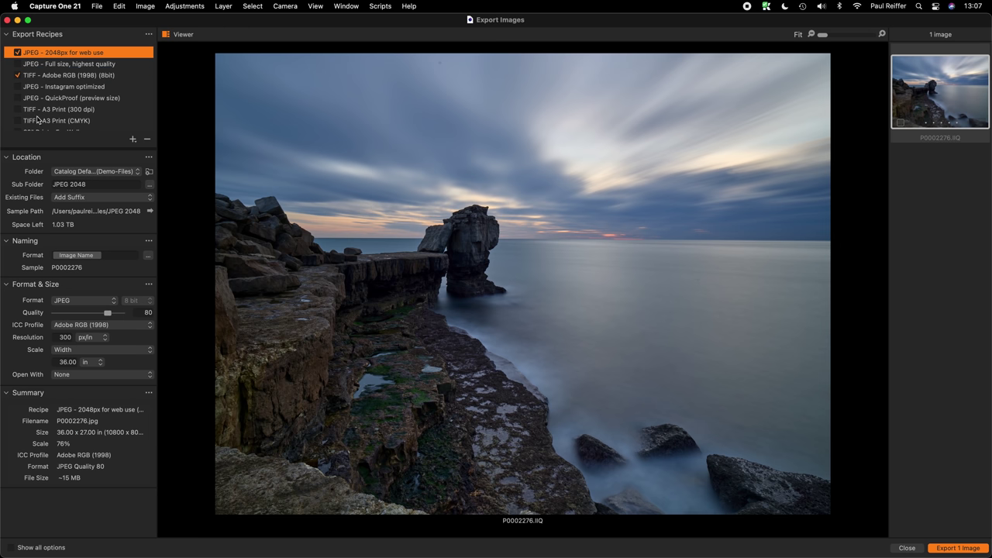
Examine the output folder and existing-file handling options of the 2048px web recipe without changing them.
left_click(74, 174)
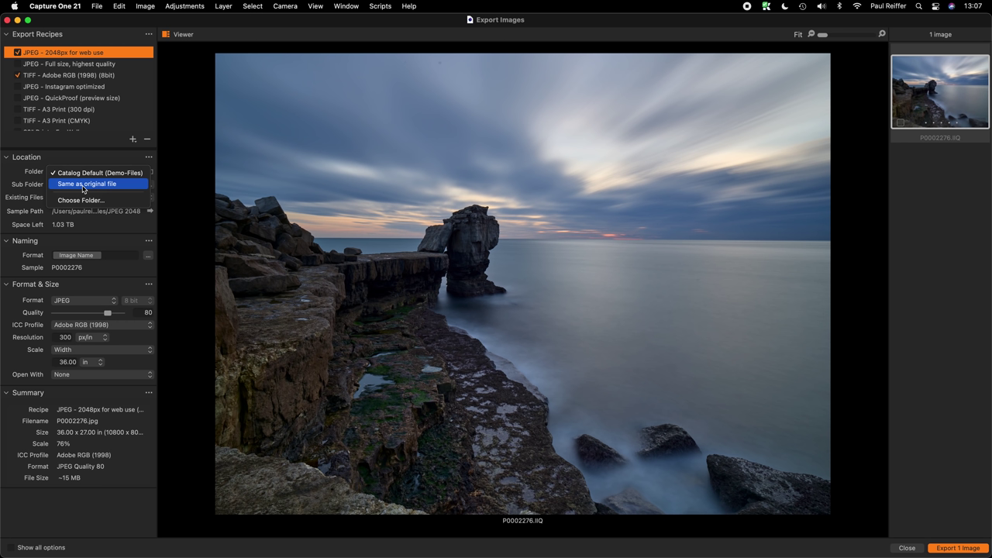
left_click(20, 177)
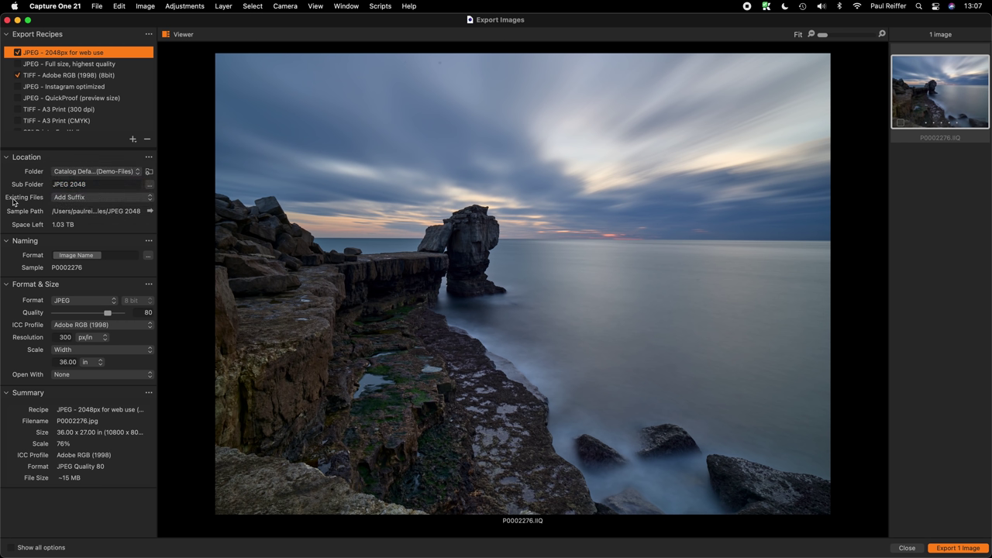
left_click(78, 200)
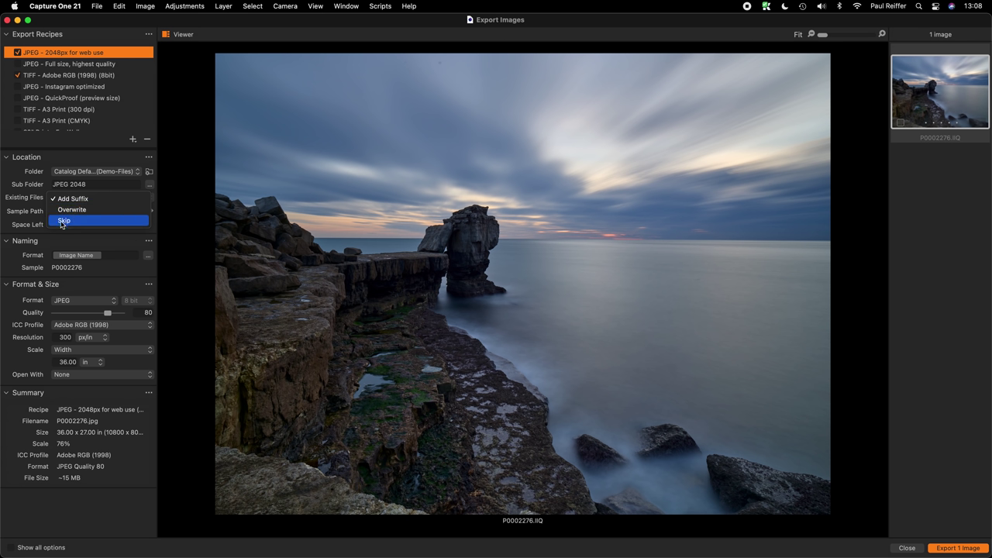
left_click(31, 198)
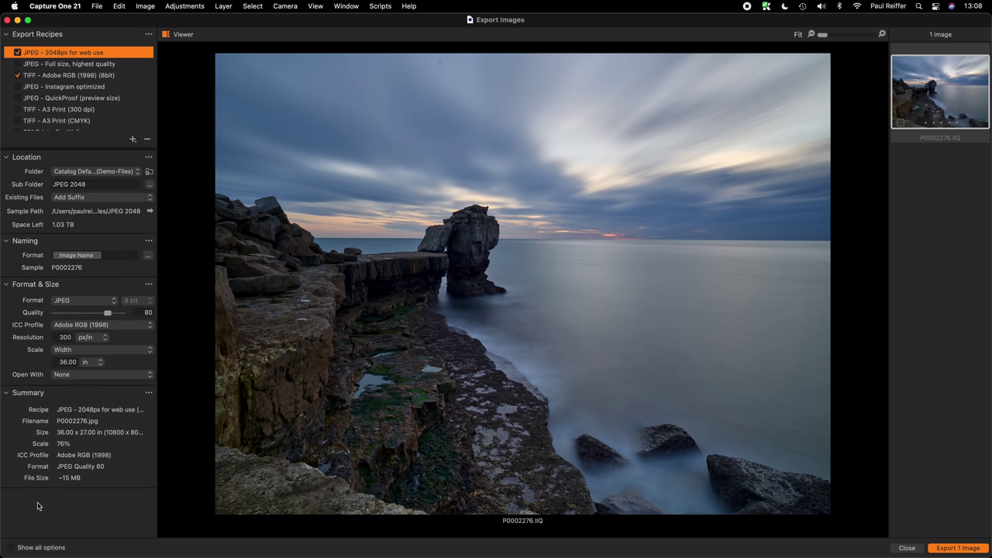
Show all recipe options, examine the adjustments, watermark and metadata settings of the web and Instagram optimized recipes, then hide the extra options.
left_click(12, 551)
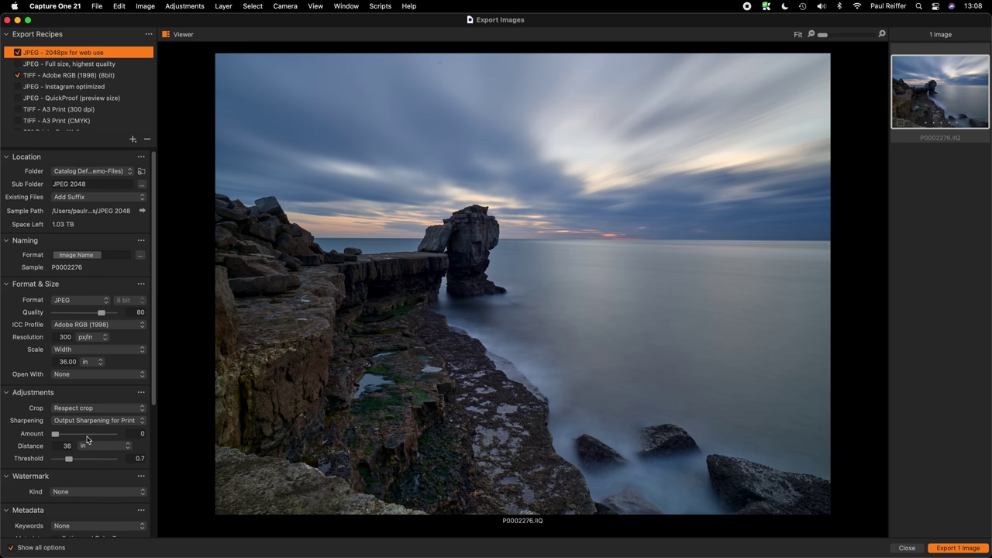
scroll(98, 271, "down", 5)
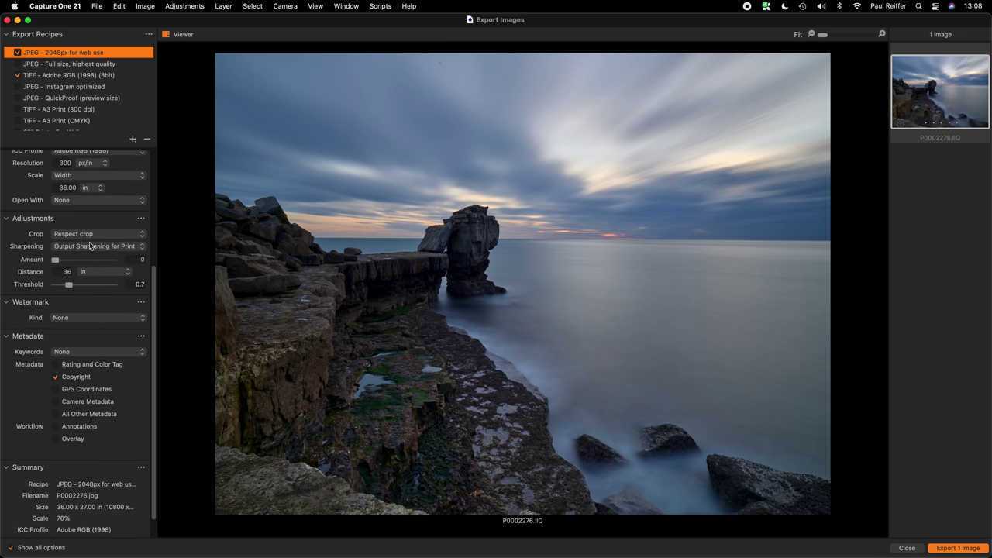
scroll(131, 277, "down", 1)
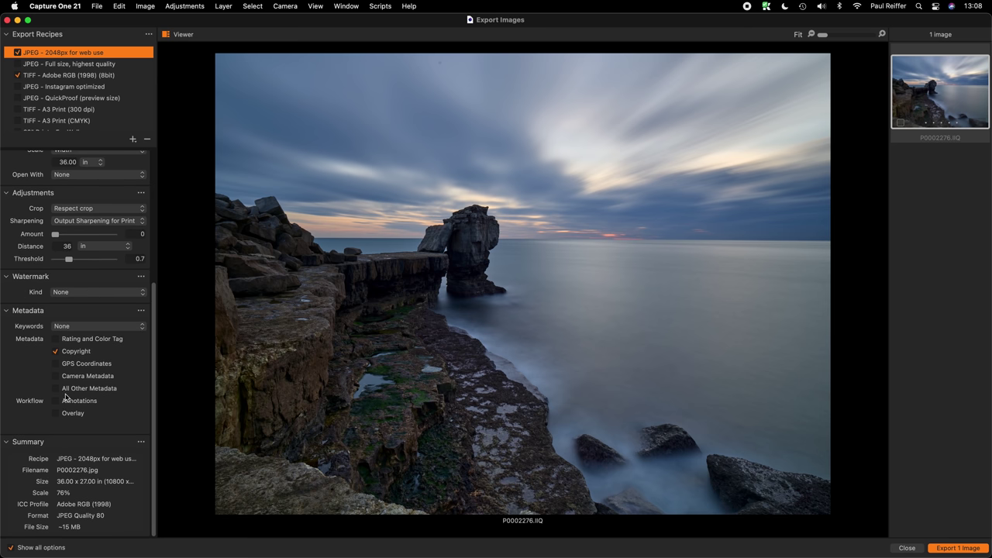
left_click(60, 65)
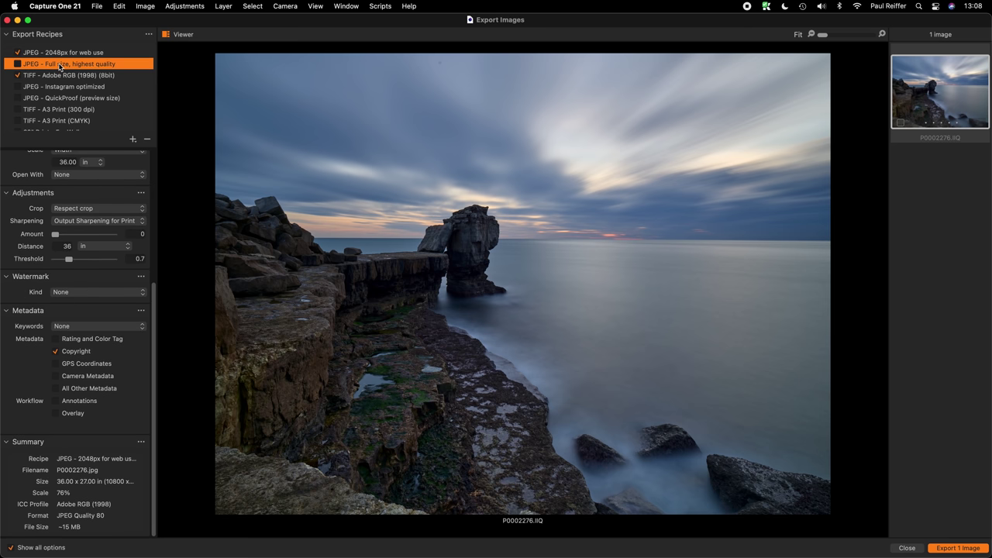
left_click(63, 88)
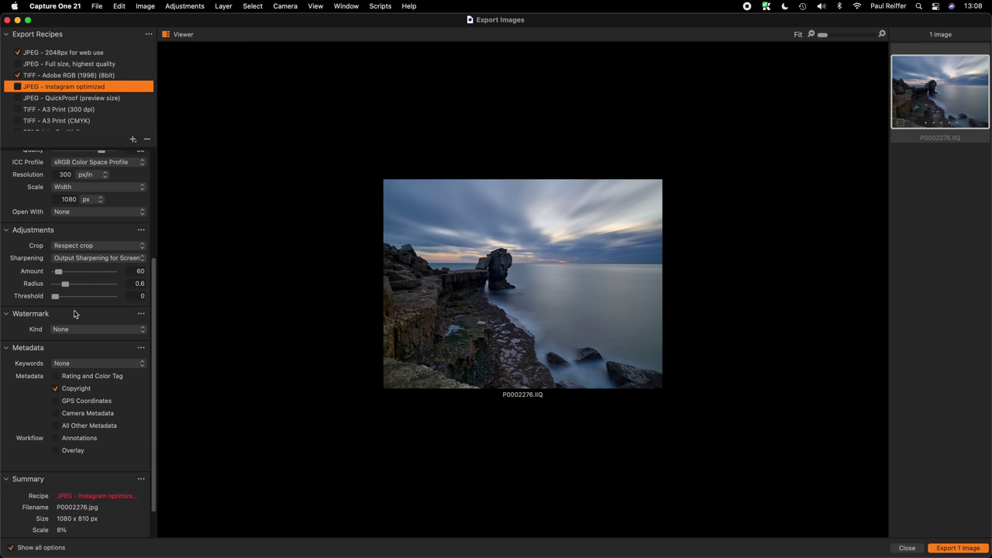
scroll(65, 258, "down", 3)
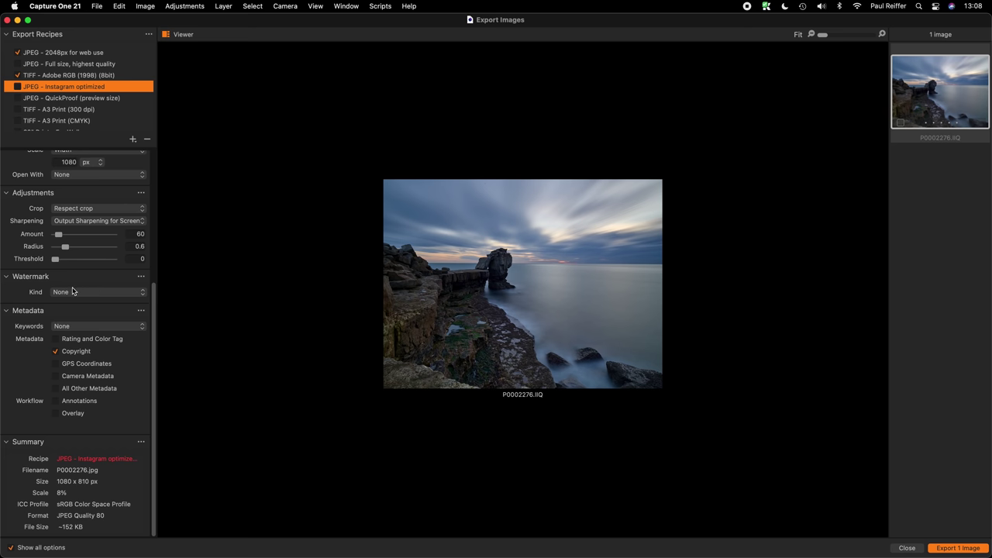
scroll(42, 413, "up", 5)
scroll(42, 413, "up", 3)
left_click(11, 547)
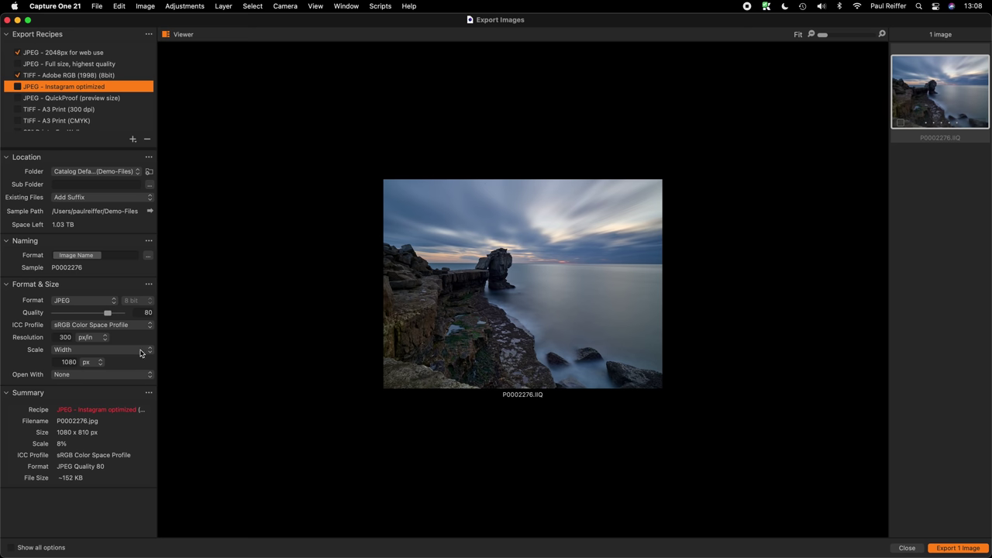
Review the 2048px web recipe's output folder choices again, keeping Catalog Default (Demo-Files).
left_click(68, 53)
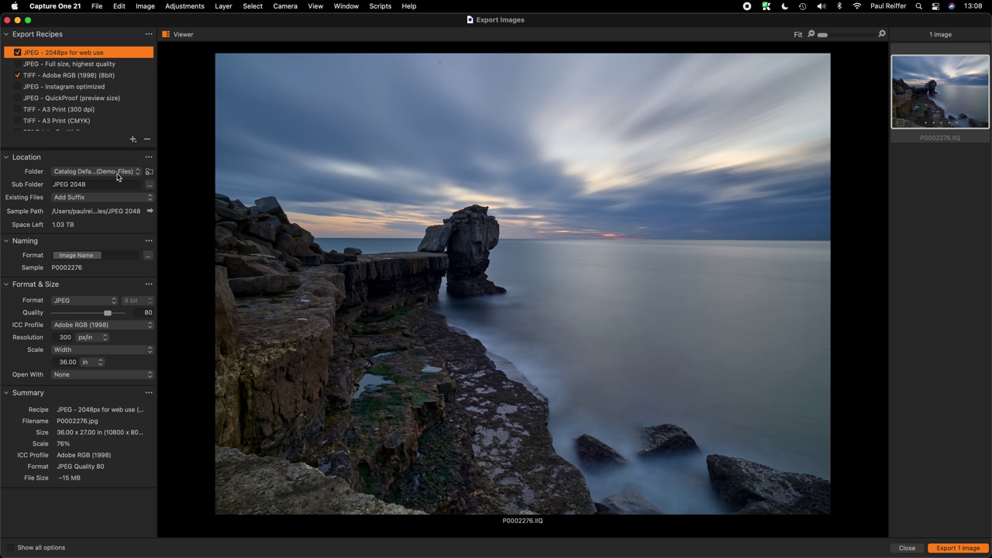
left_click(93, 172)
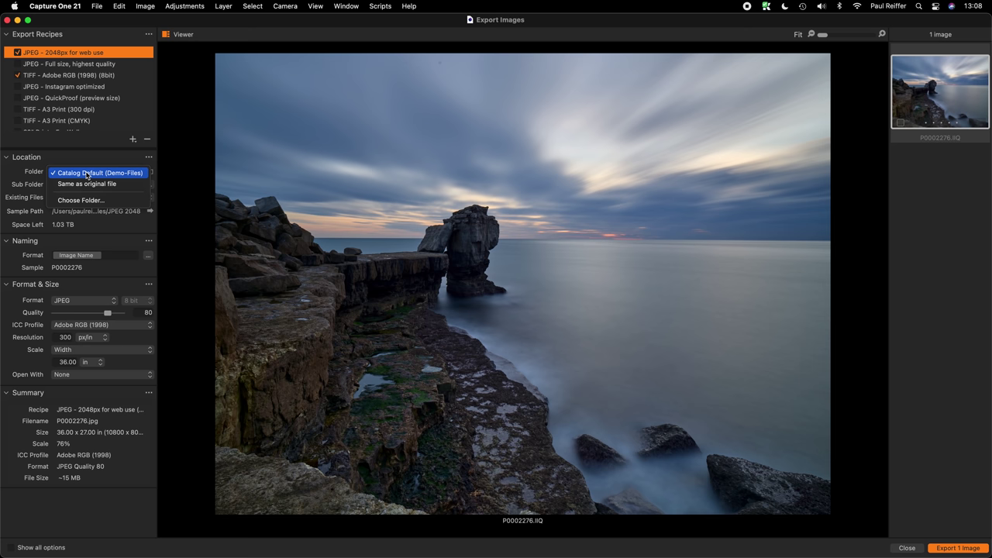
left_click(77, 174)
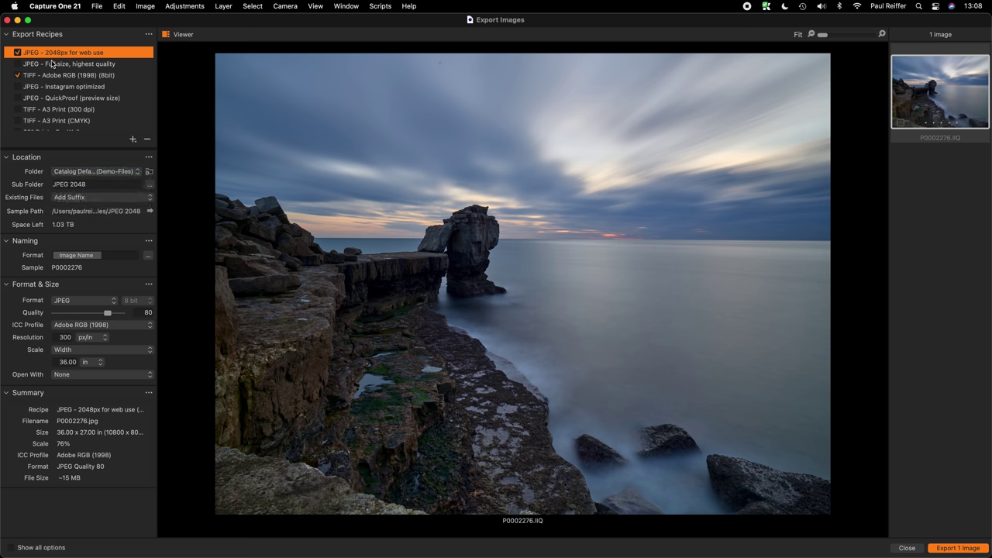
Add a new export recipe at the end of the recipe list and name it "New Recipe".
scroll(75, 93, "down", 3)
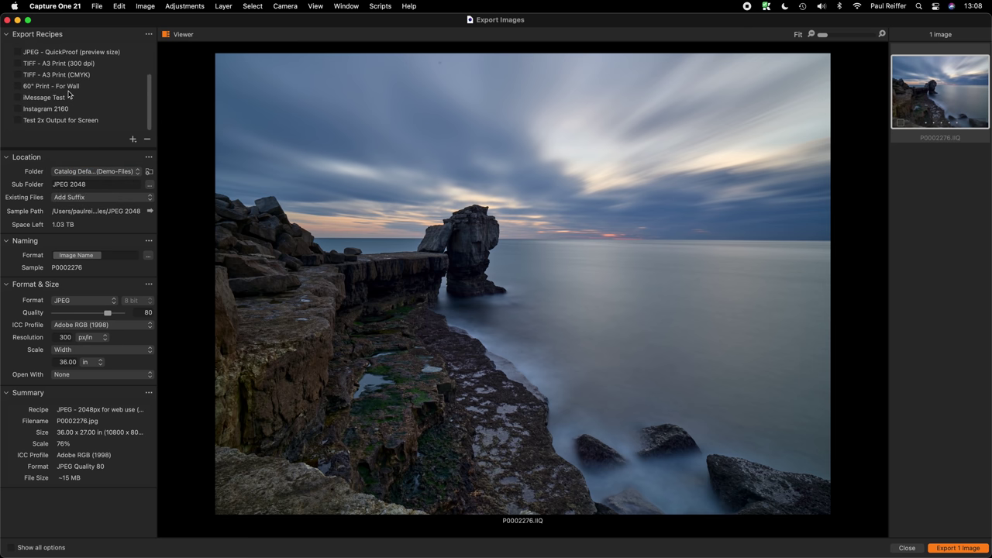
scroll(71, 89, "up", 3)
scroll(69, 86, "down", 1)
scroll(89, 107, "down", 5)
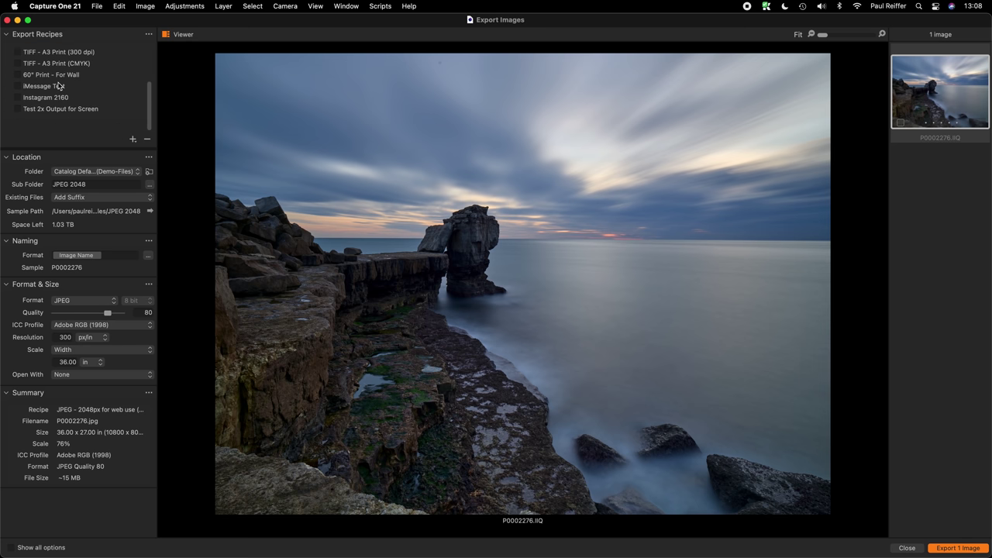
left_click(134, 140)
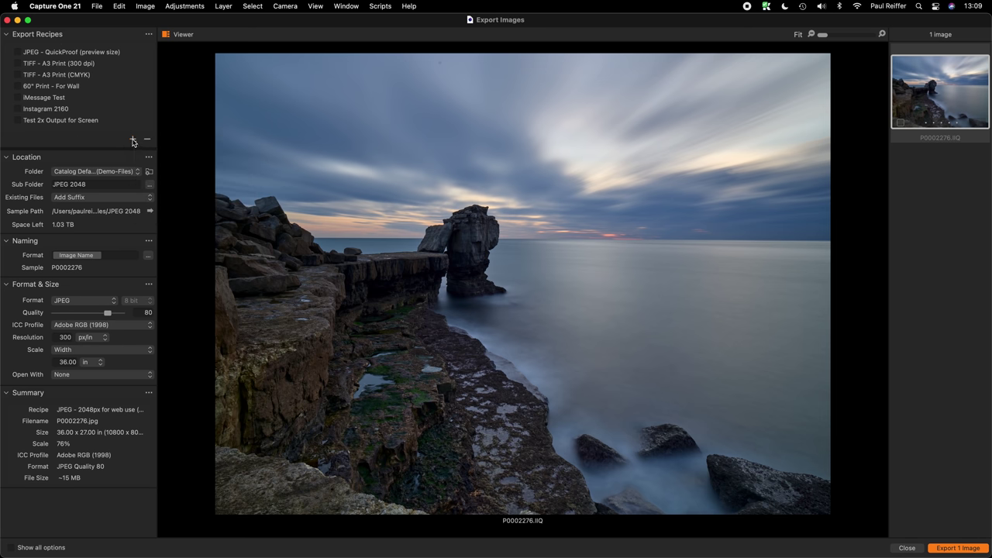
left_click(133, 140)
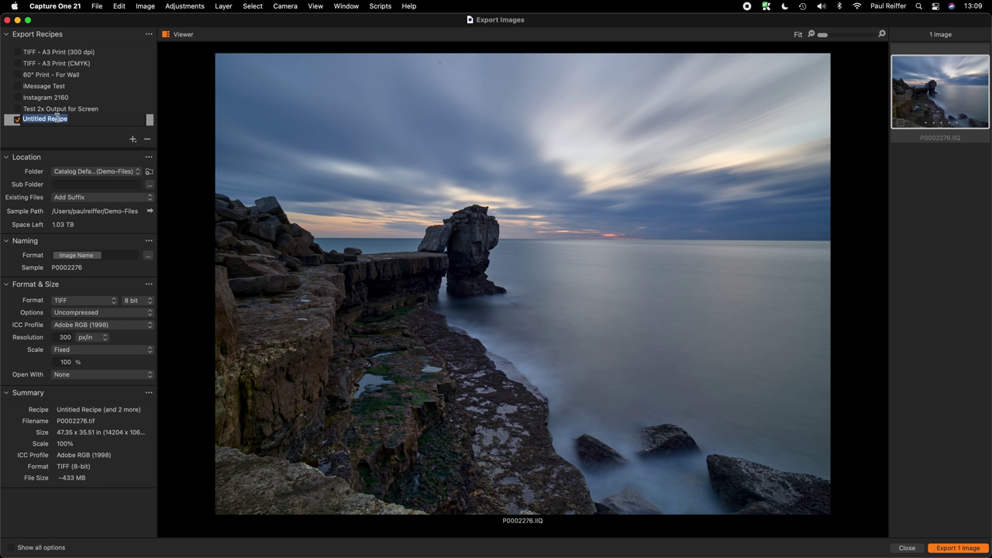
type("New Recipe")
key("Return")
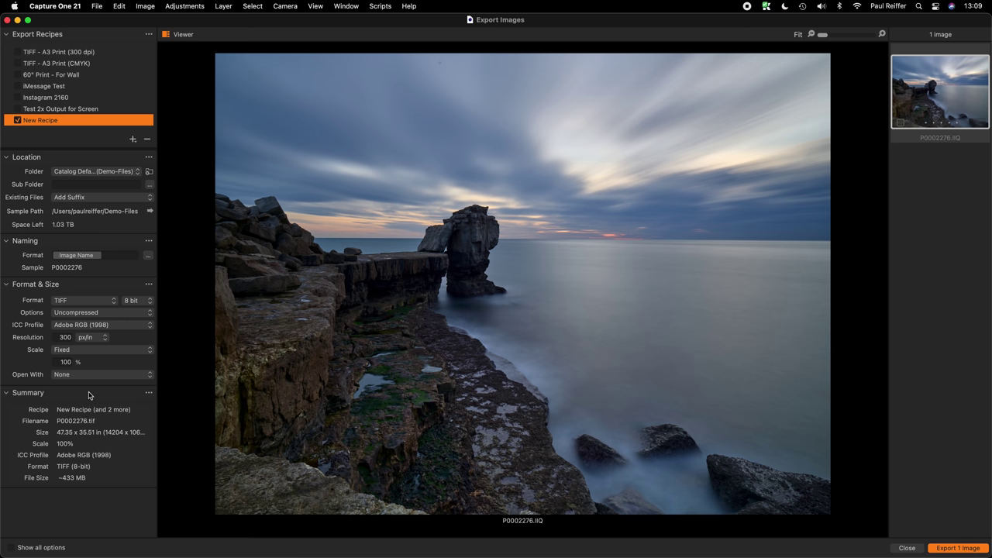
Reveal all options of New Recipe, examine its adjustments, watermark and metadata settings, and hide the extra options again.
left_click(12, 548)
scroll(51, 286, "down", 3)
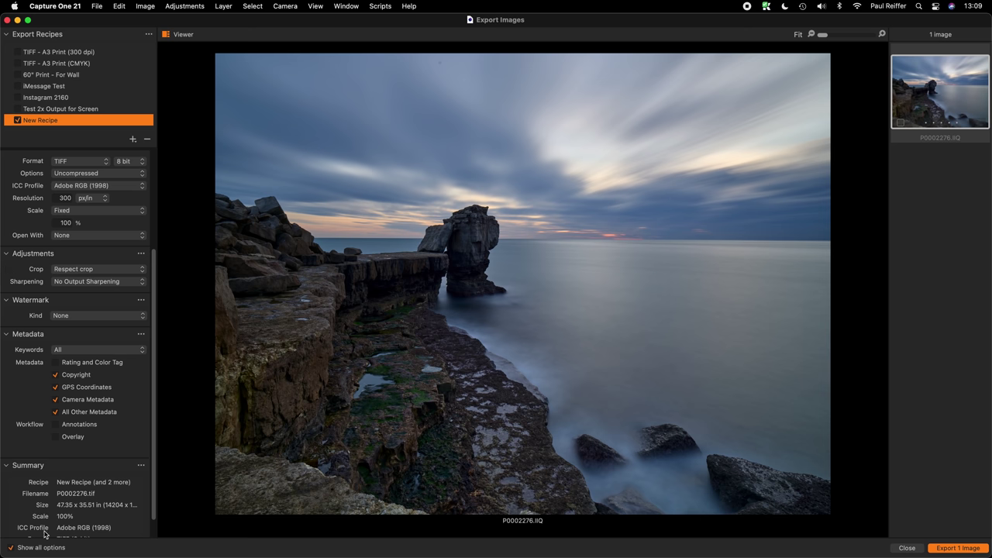
scroll(41, 518, "down", 2)
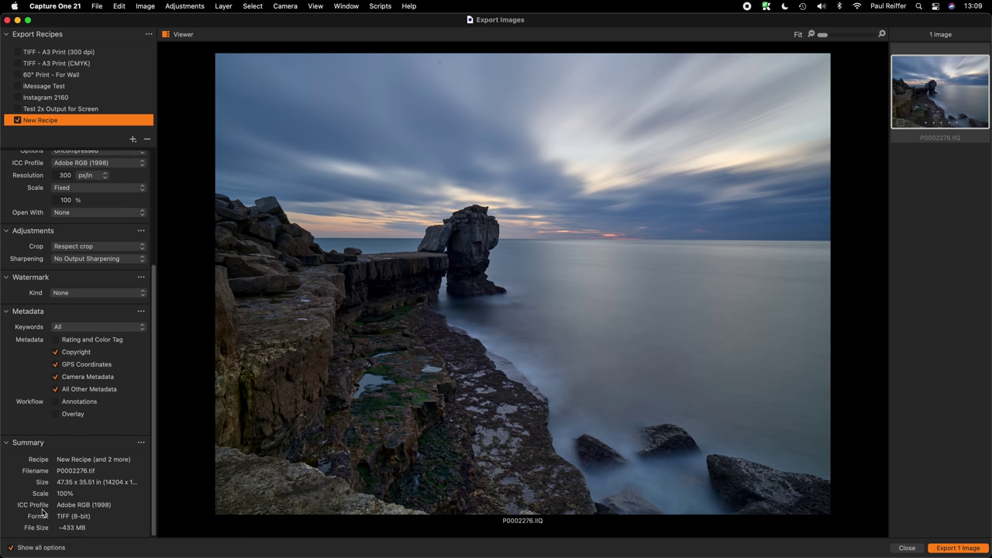
left_click(17, 548)
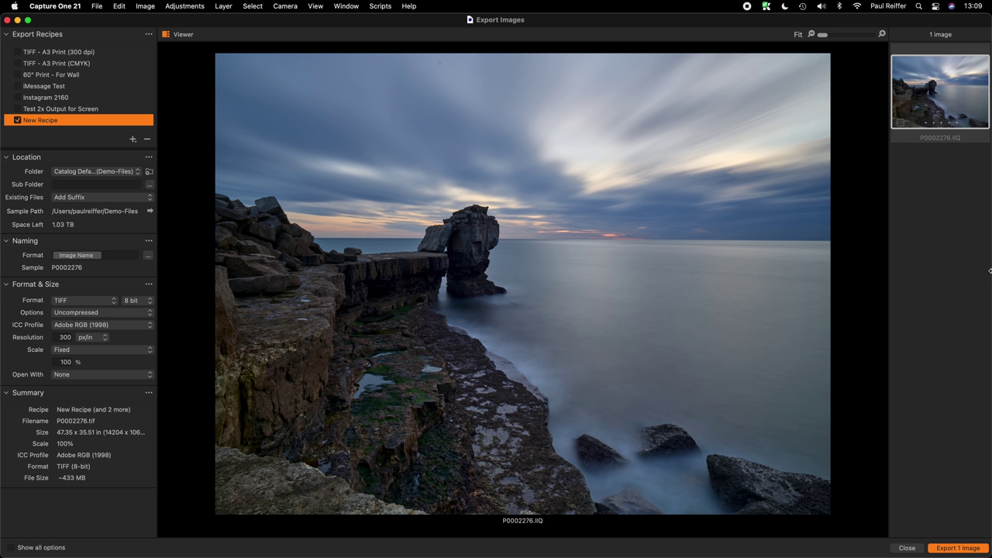
Close and reopen the Export Images window, check the recipe list for New Recipe, and close the window again.
left_click(907, 548)
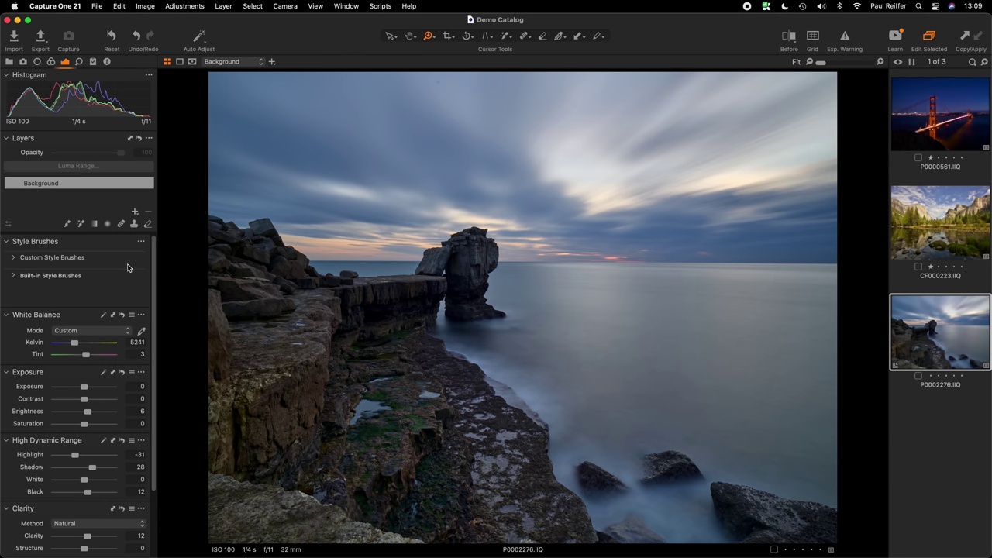
left_click(40, 37)
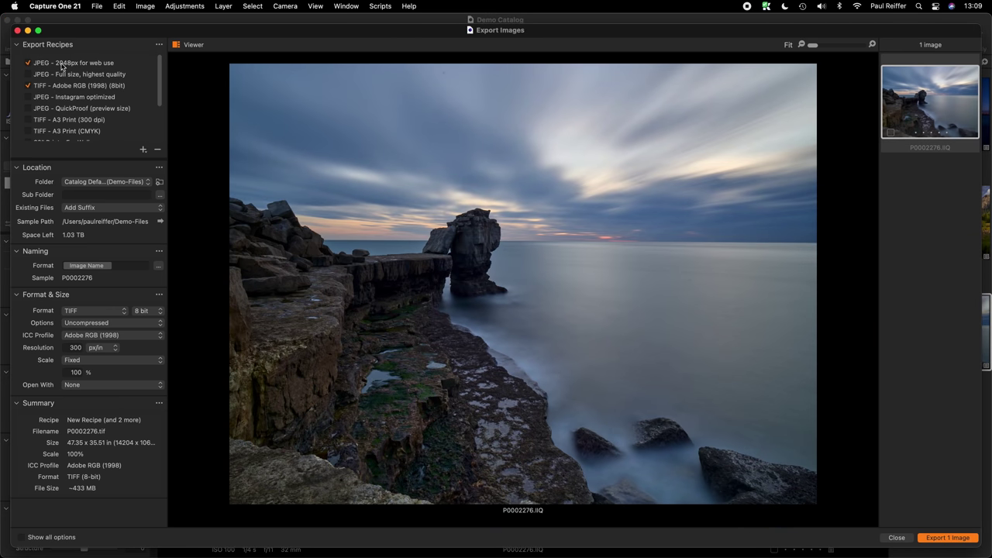
scroll(121, 99, "down", 5)
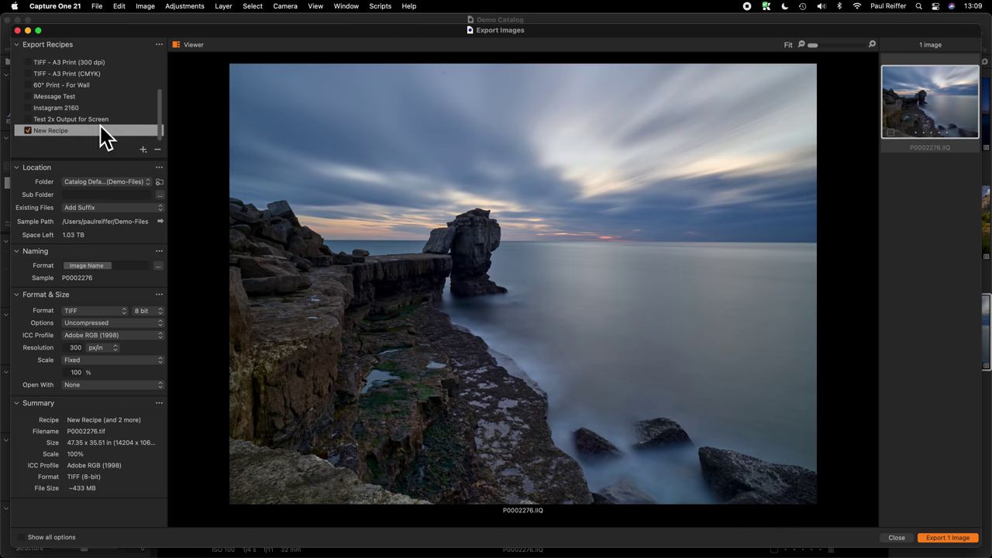
left_click(897, 537)
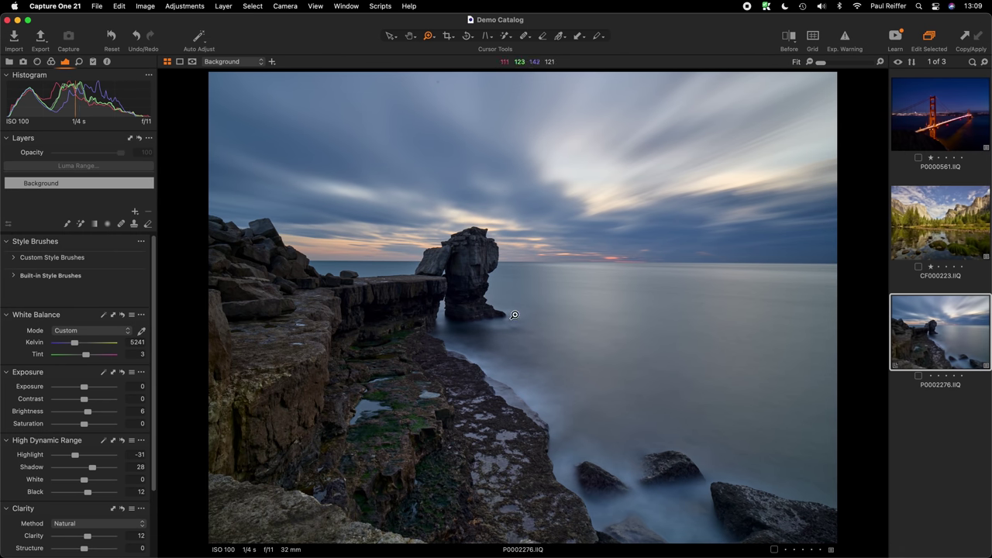
Select the valley photo CF000223 and examine its export choices, including Export with previous settings, without exporting.
left_click(923, 221)
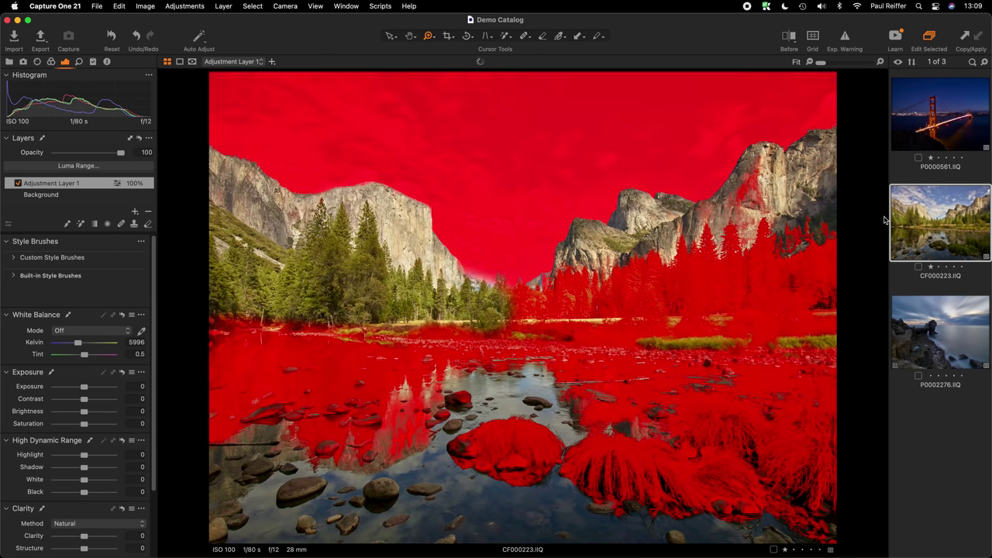
left_click(45, 43)
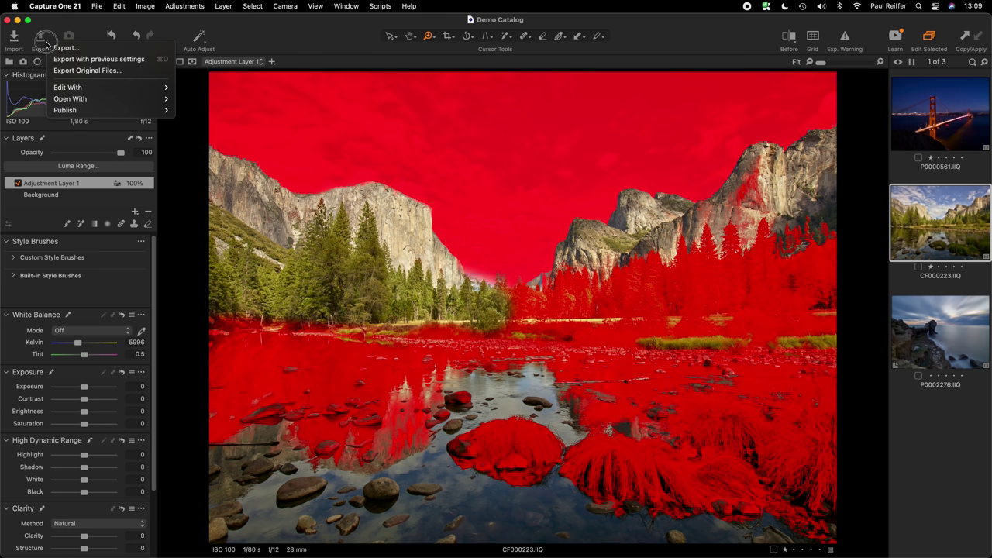
left_click(140, 65)
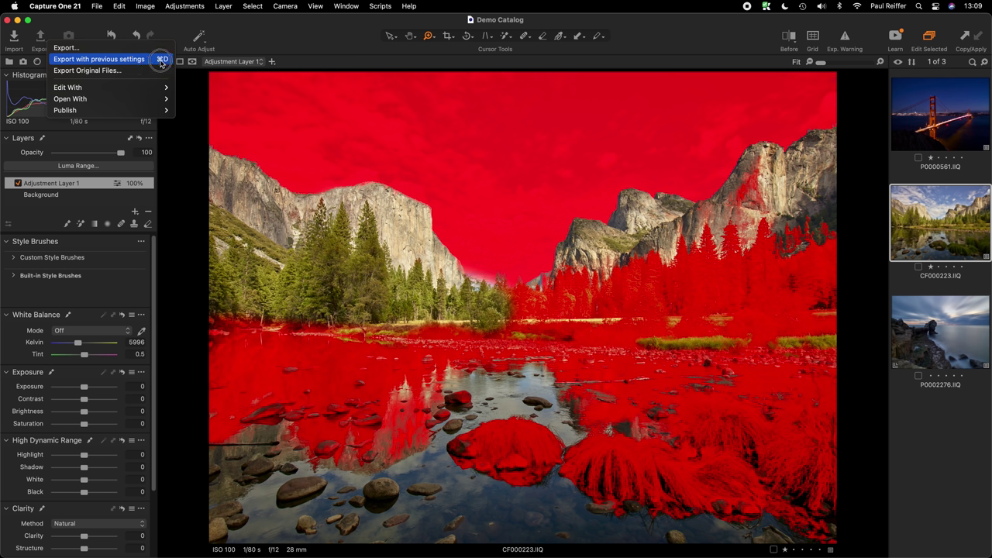
left_click_drag(161, 63, 273, 34)
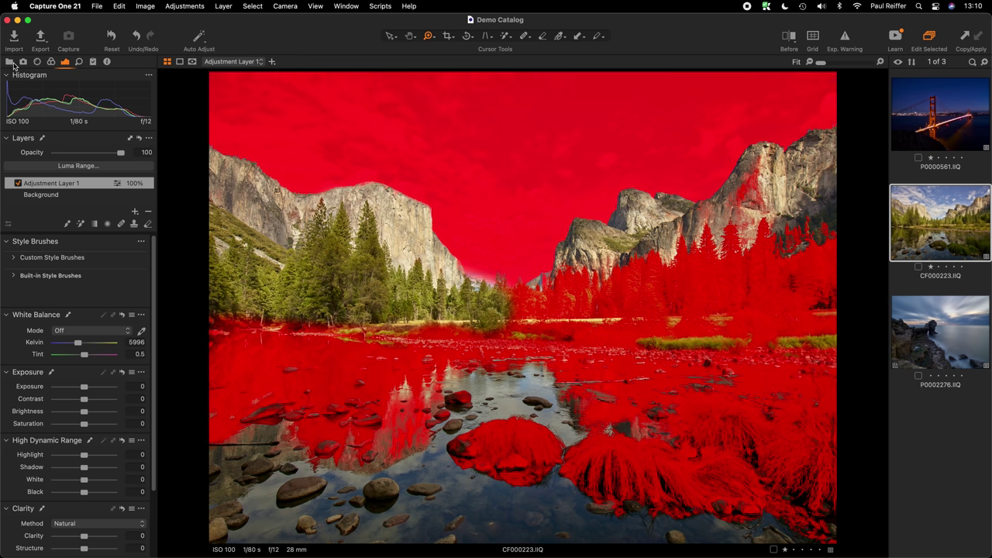
Go to the Library, expand the Europe folder inside Demo-Files and show the images it contains.
left_click(10, 63)
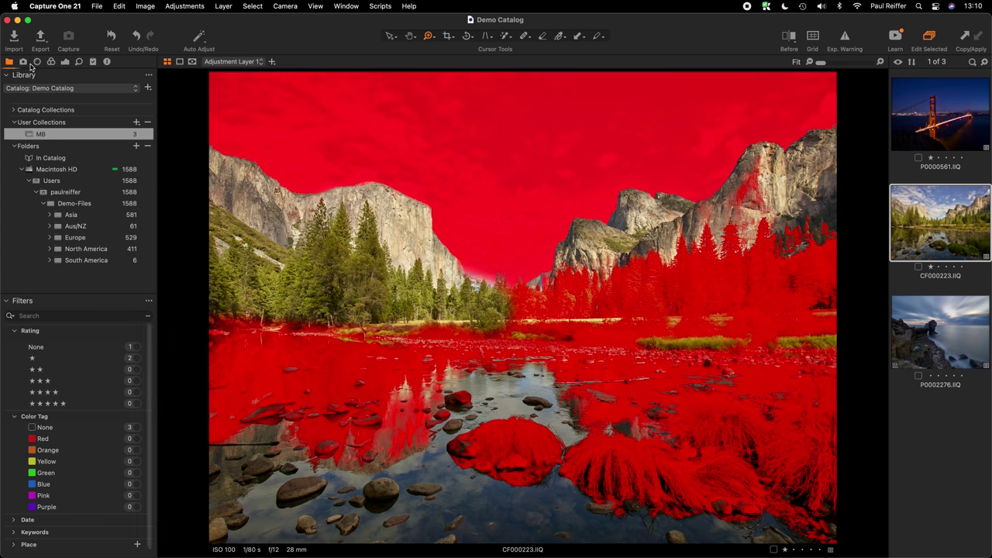
left_click(108, 205)
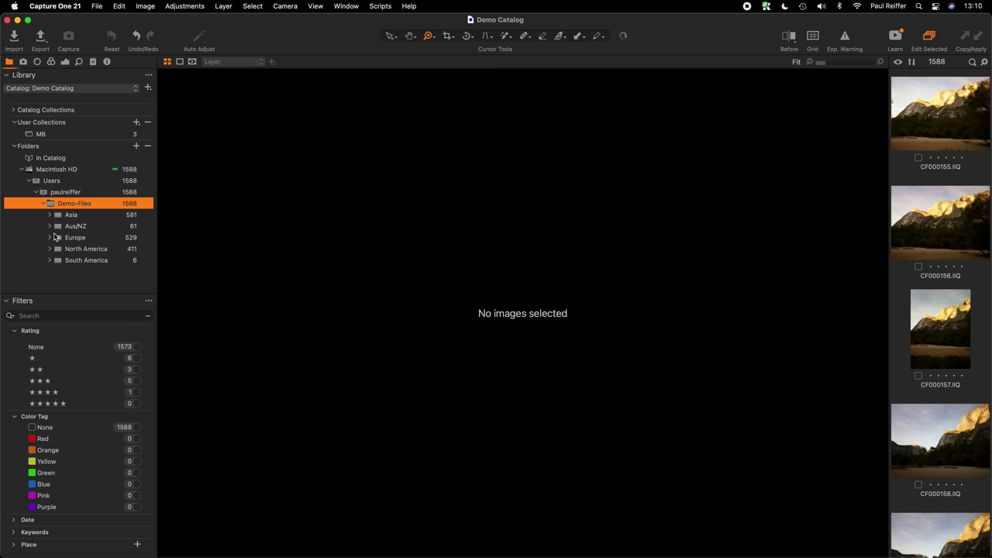
left_click(50, 237)
scroll(114, 251, "down", 3)
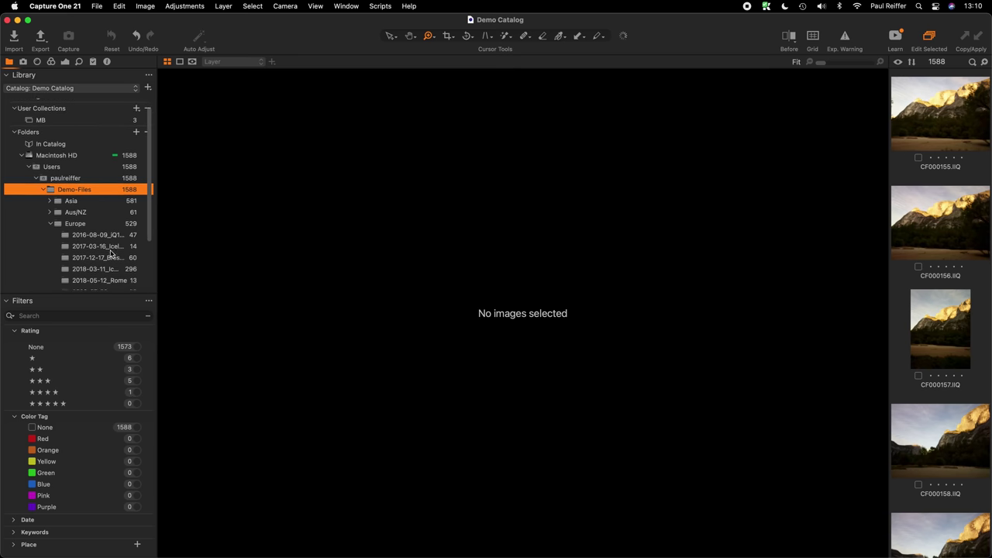
scroll(117, 211, "down", 1)
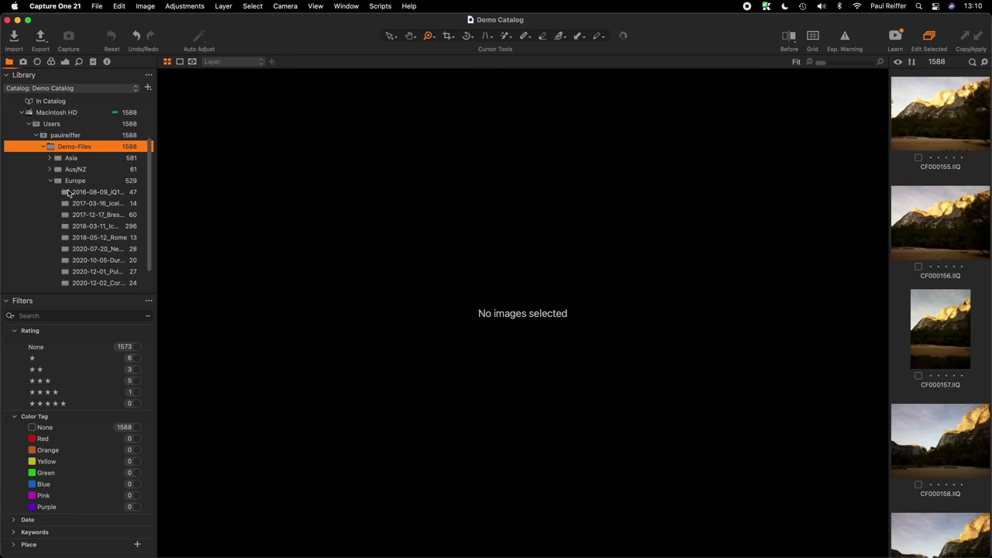
left_click(85, 183)
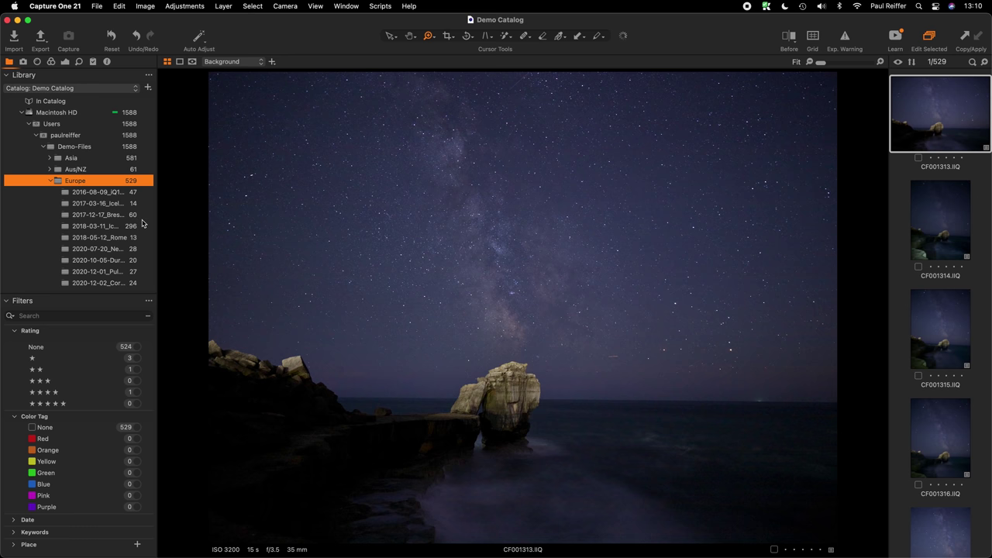
scroll(128, 198, "down", 2)
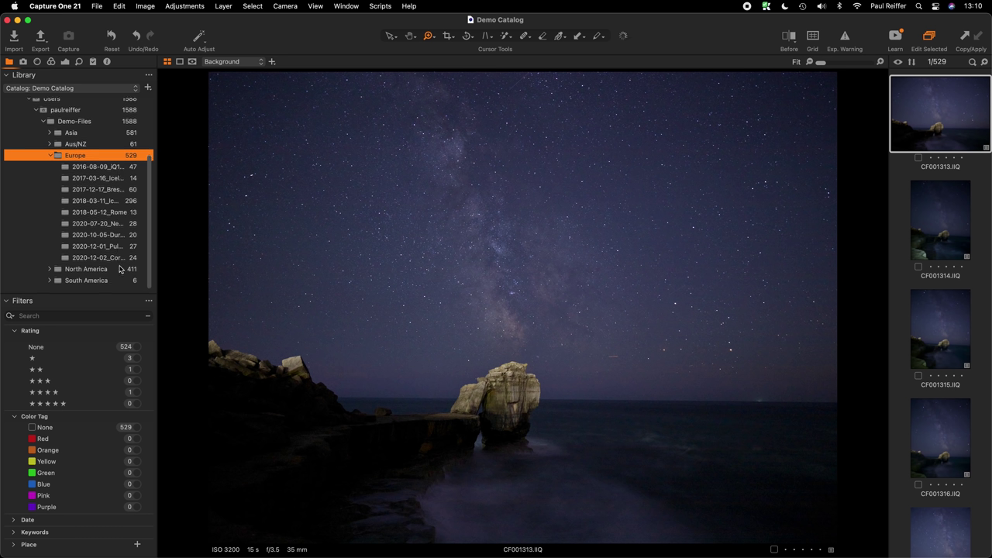
Hide the images in subfolders for the Europe folder and view its 2016-08-09 and 2017-03-16 subfolders individually.
right_click(95, 158)
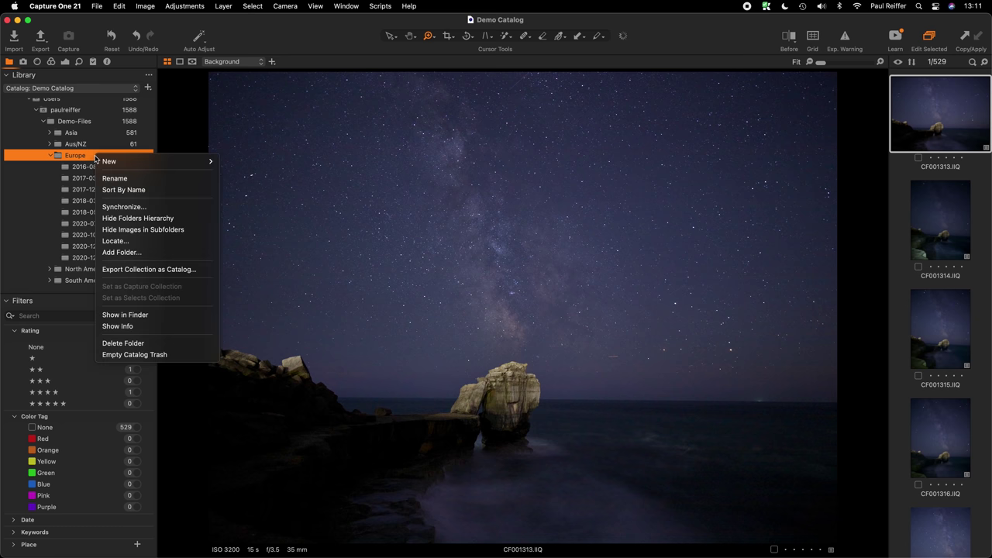
left_click(149, 230)
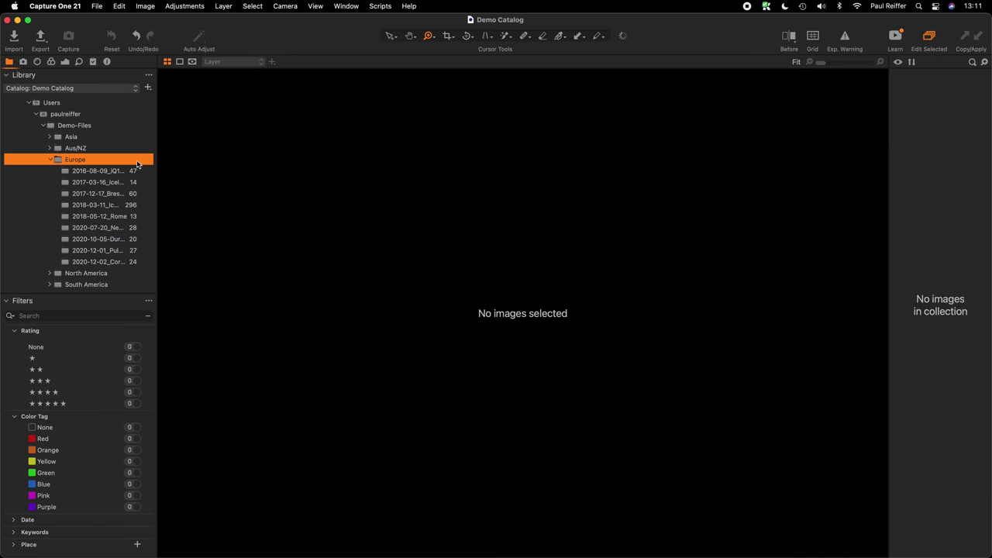
left_click(109, 172)
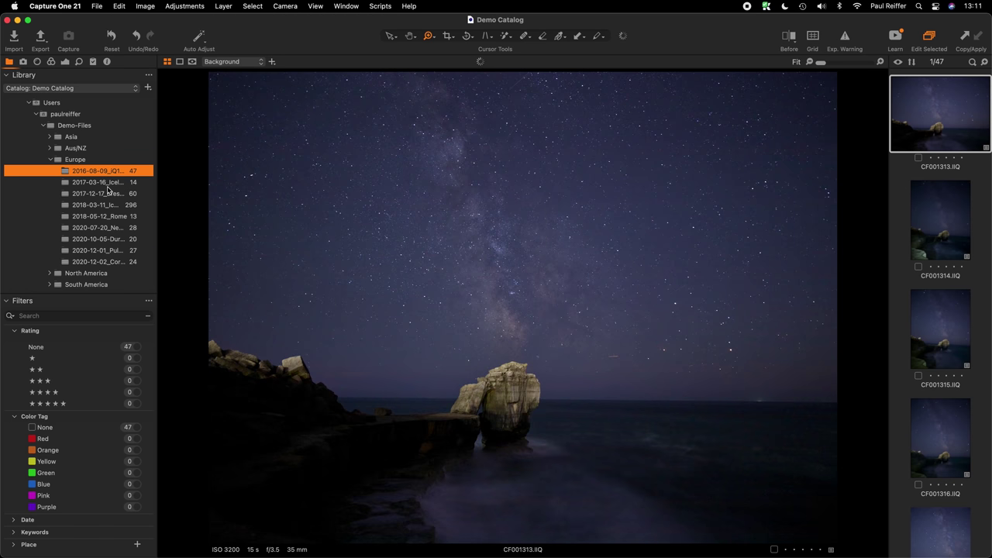
left_click(111, 183)
left_click(111, 171)
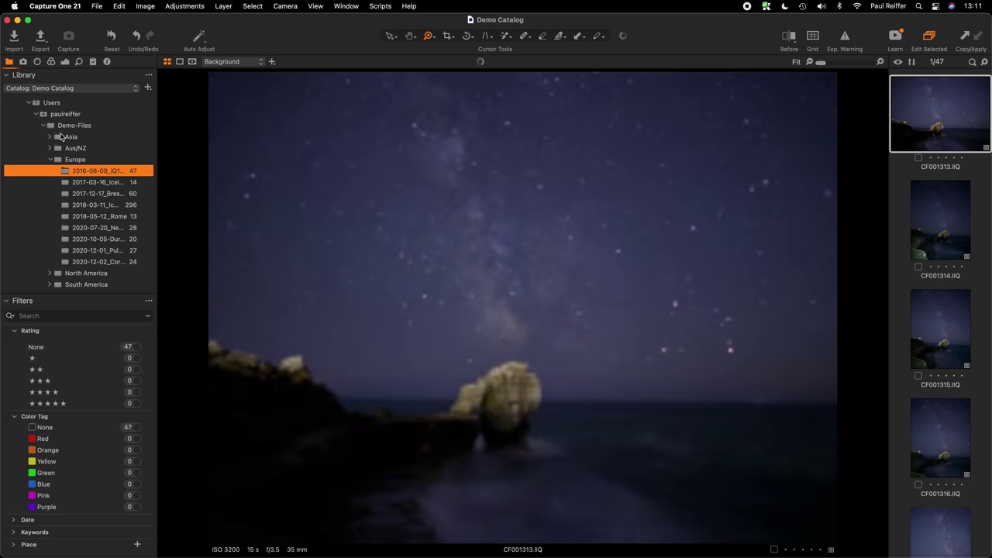
Select the Europe folder again and set it to show the images in its subfolders.
left_click(76, 159)
right_click(76, 161)
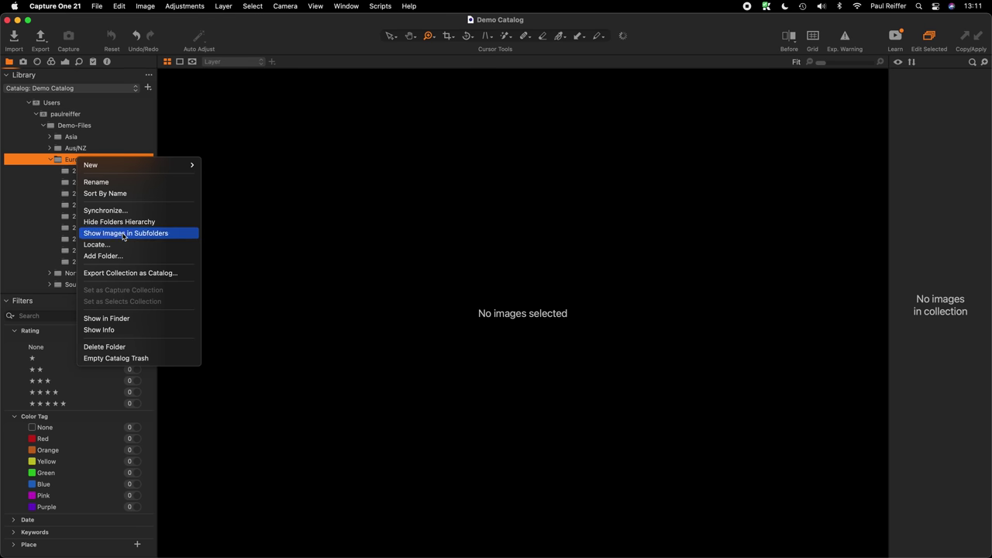
left_click(122, 233)
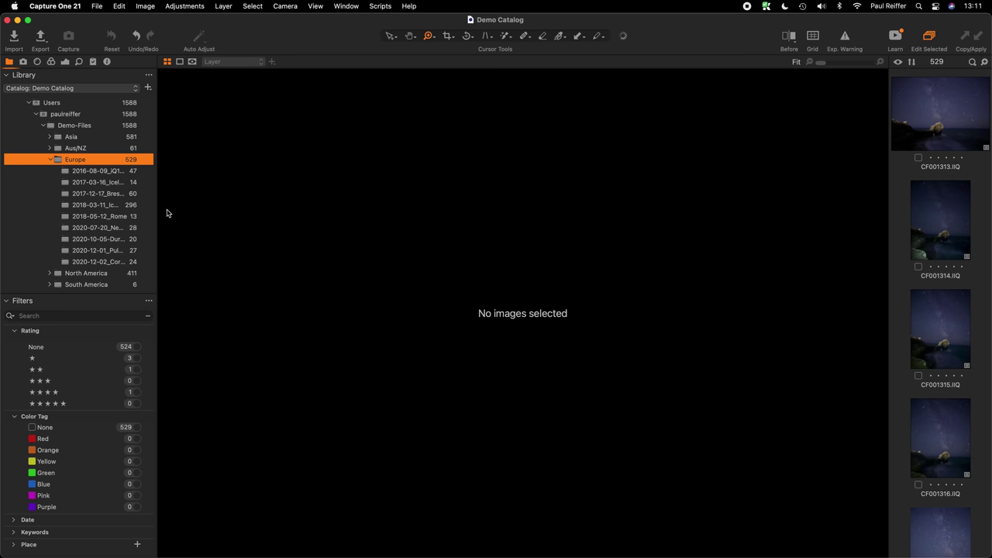
Collapse and re-expand the Europe folder, and expand the North America folder to list its subfolders.
left_click(51, 159)
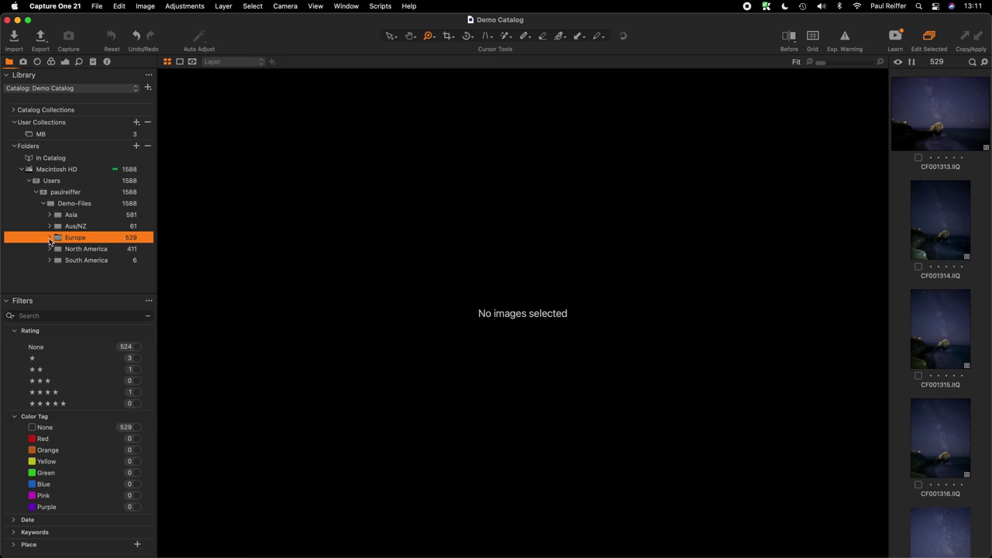
left_click(50, 238)
scroll(85, 236, "down", 3)
scroll(88, 237, "down", 2)
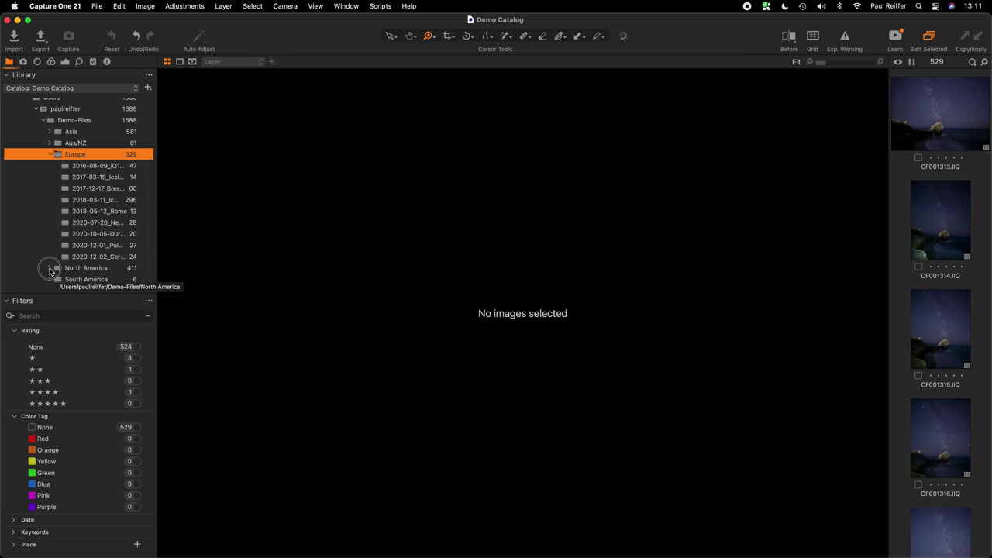
left_click(49, 268)
scroll(89, 248, "down", 3)
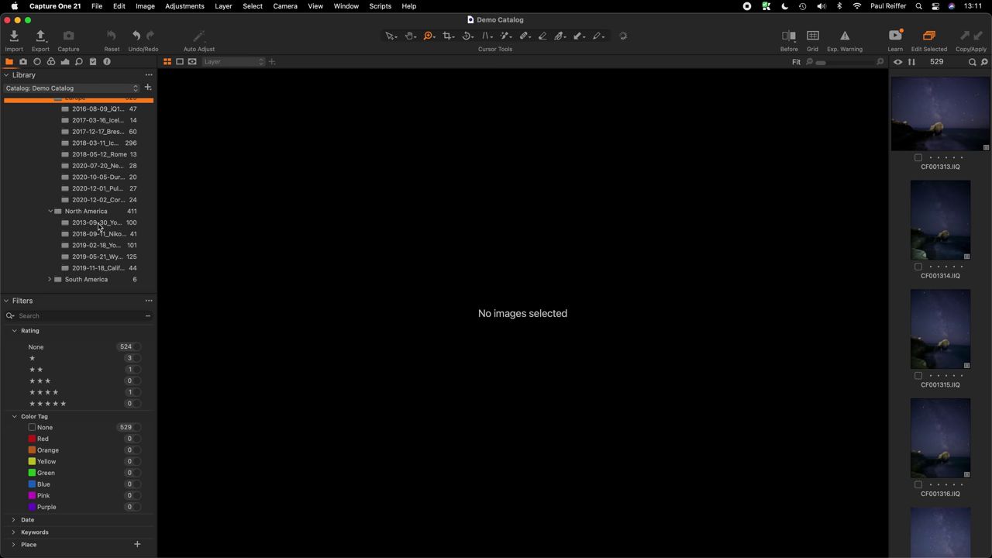
Examine the Synchronize options for the North America folder and close them without syncing.
right_click(92, 213)
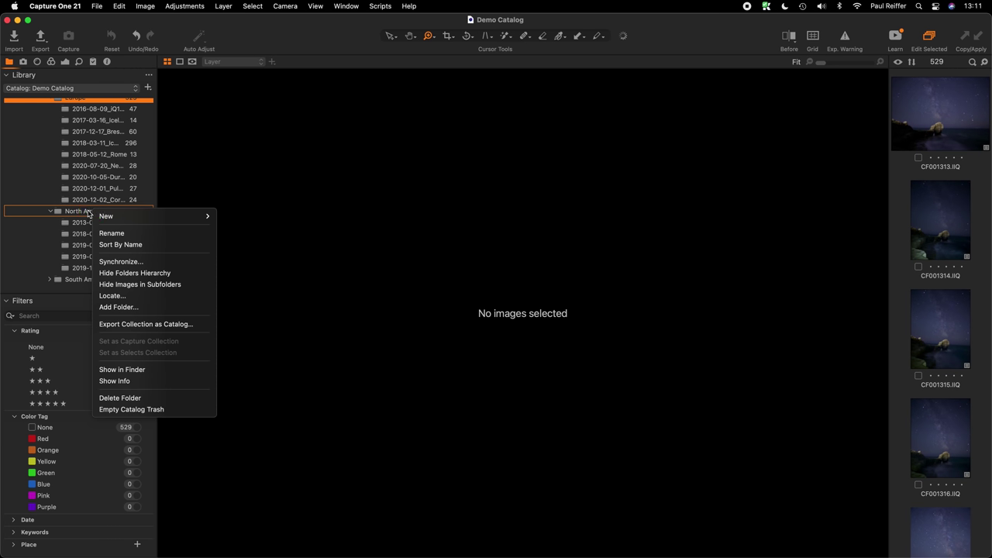
left_click(128, 261)
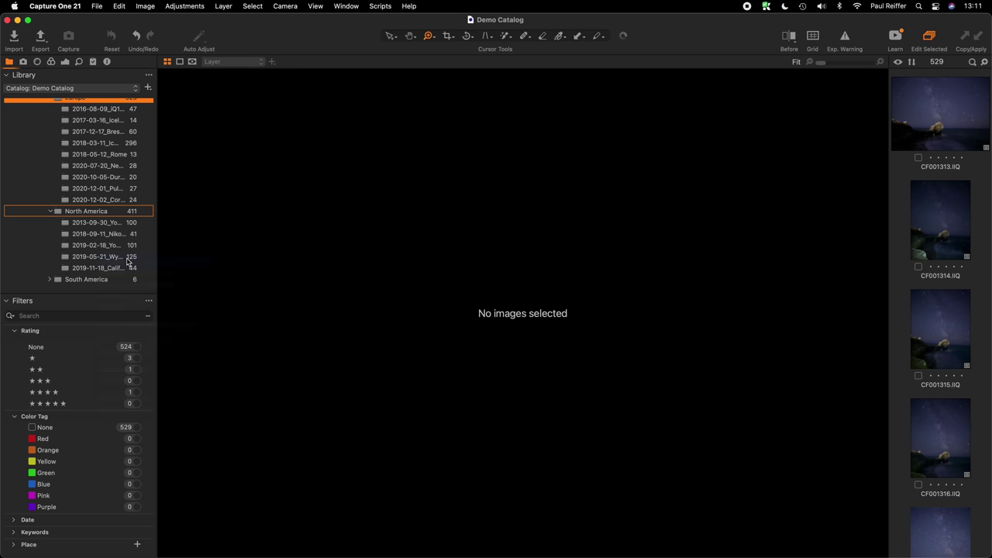
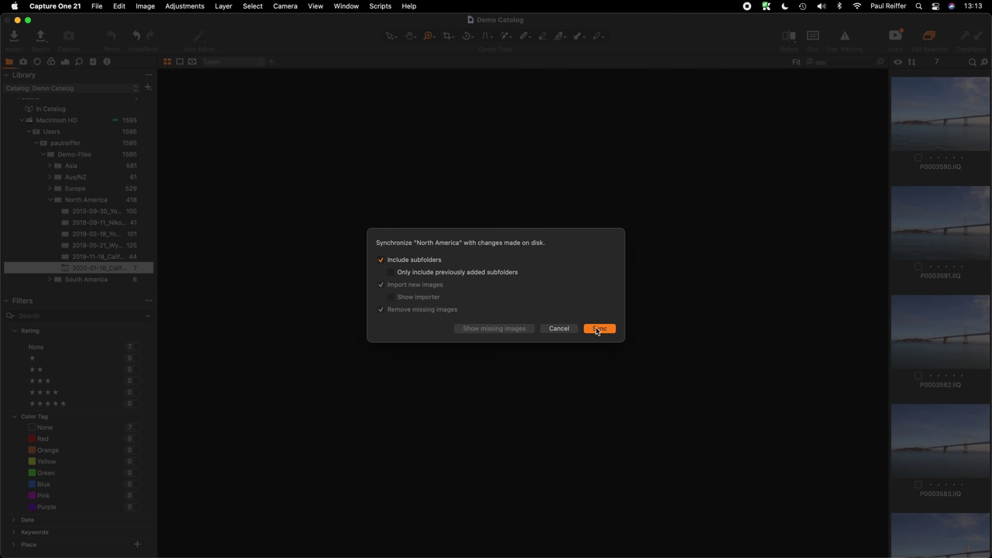
left_click(555, 328)
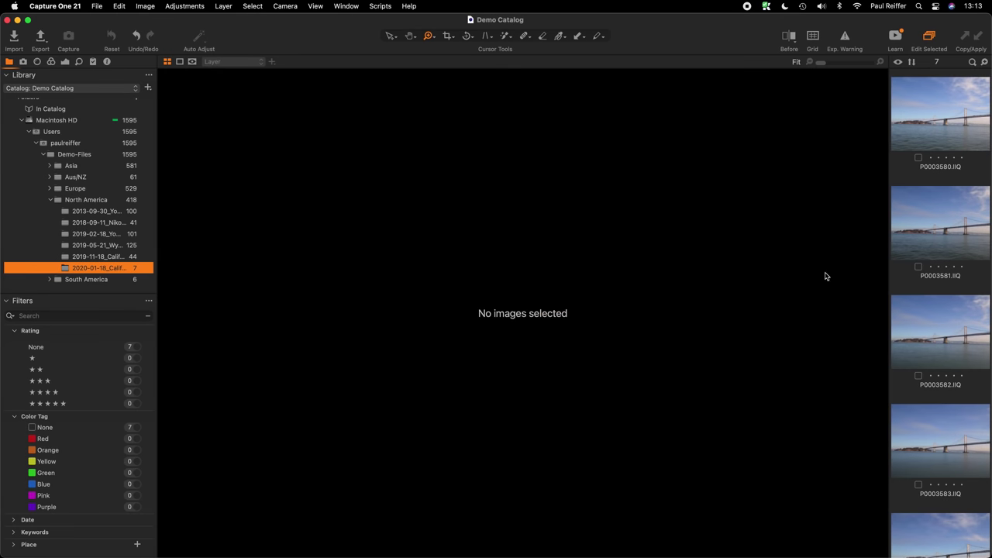
Look through the folder list in the Library and return to the MB user collection.
scroll(106, 226, "down", 1)
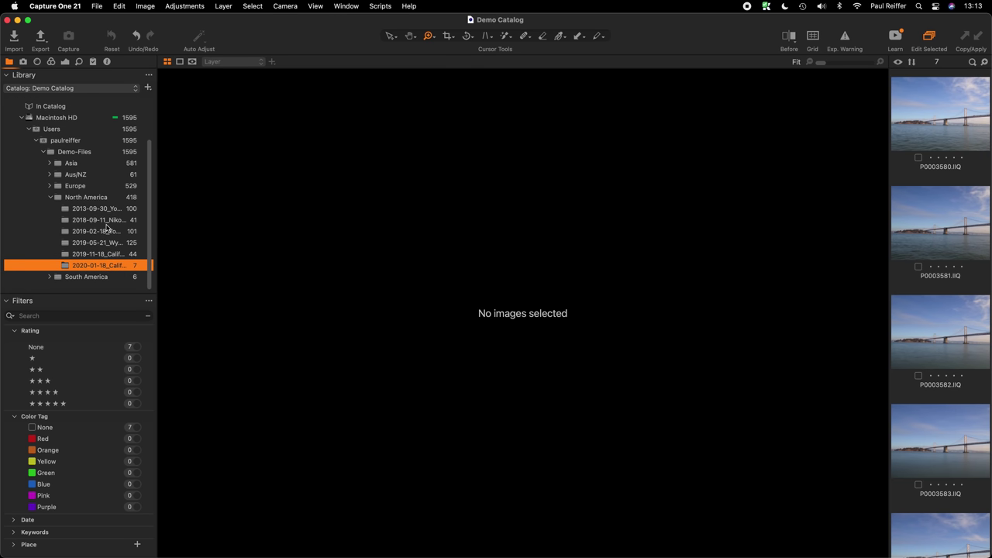
scroll(106, 226, "up", 1)
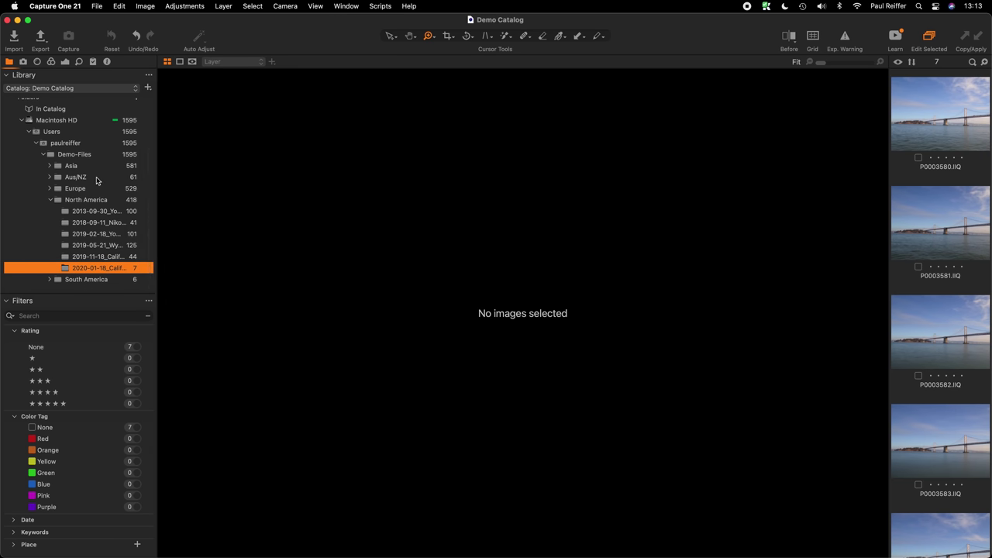
scroll(95, 179, "up", 2)
scroll(88, 176, "down", 2)
left_click(65, 62)
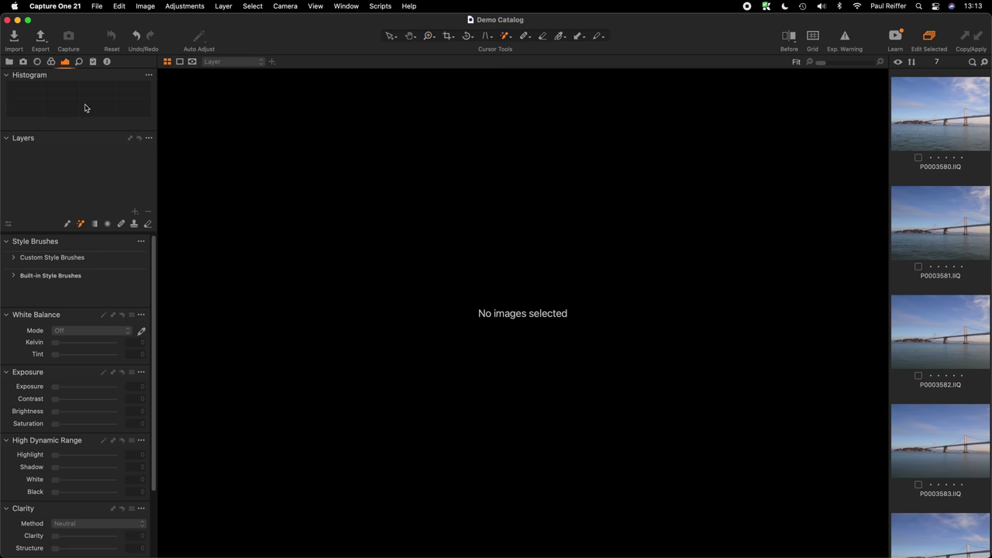
left_click(10, 62)
scroll(60, 137, "up", 2)
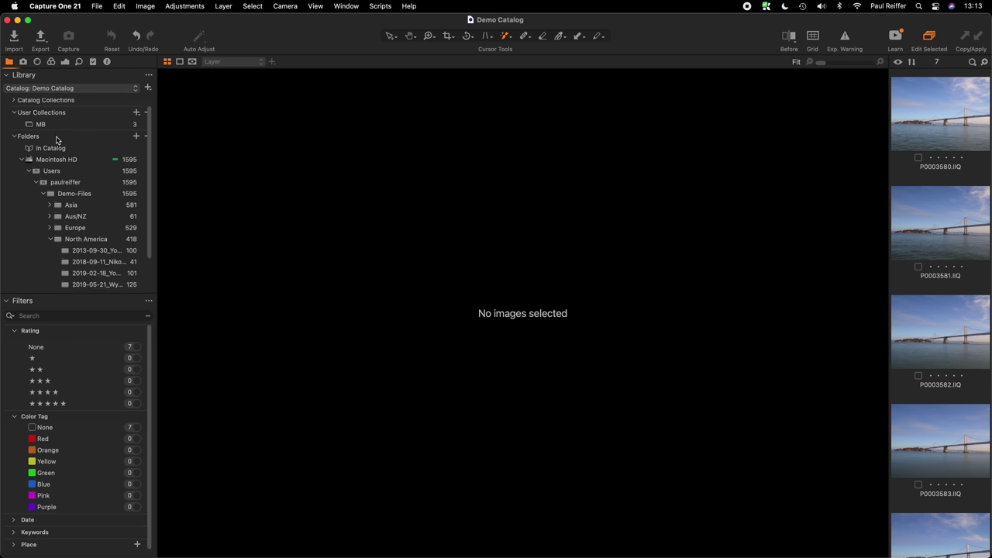
left_click(72, 131)
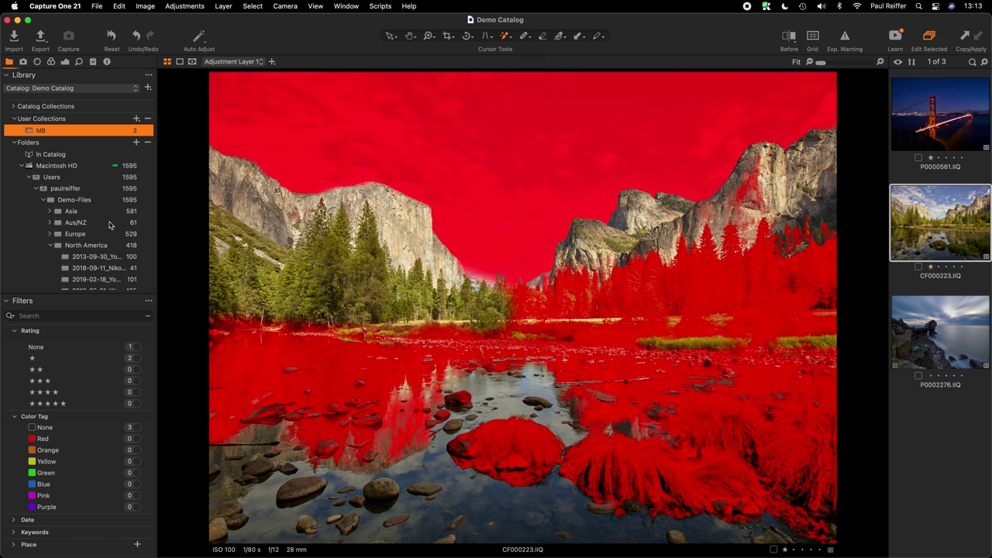
Open the Export Images window, examine New Recipe with all options shown, hide the extra options and close the window.
left_click(43, 37)
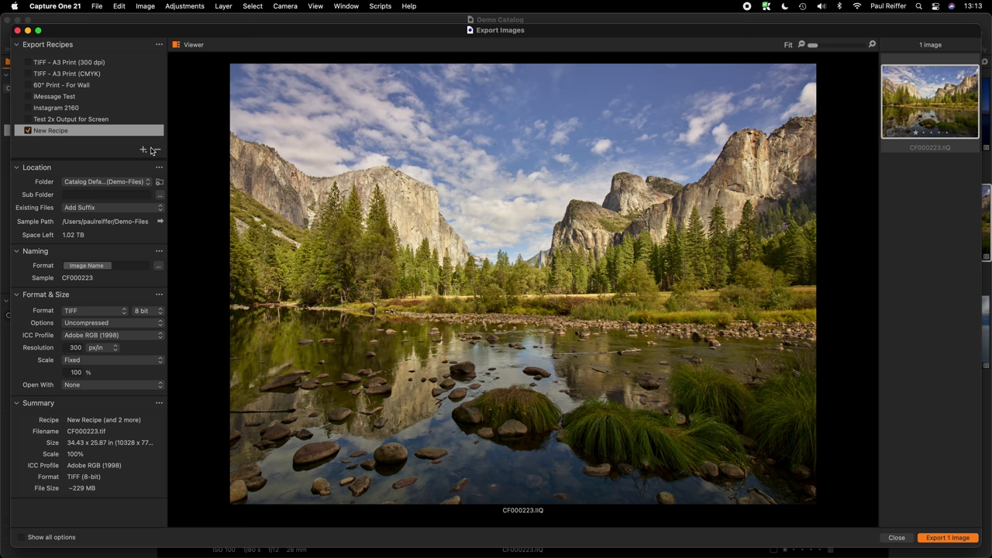
left_click(41, 537)
scroll(68, 401, "down", 5)
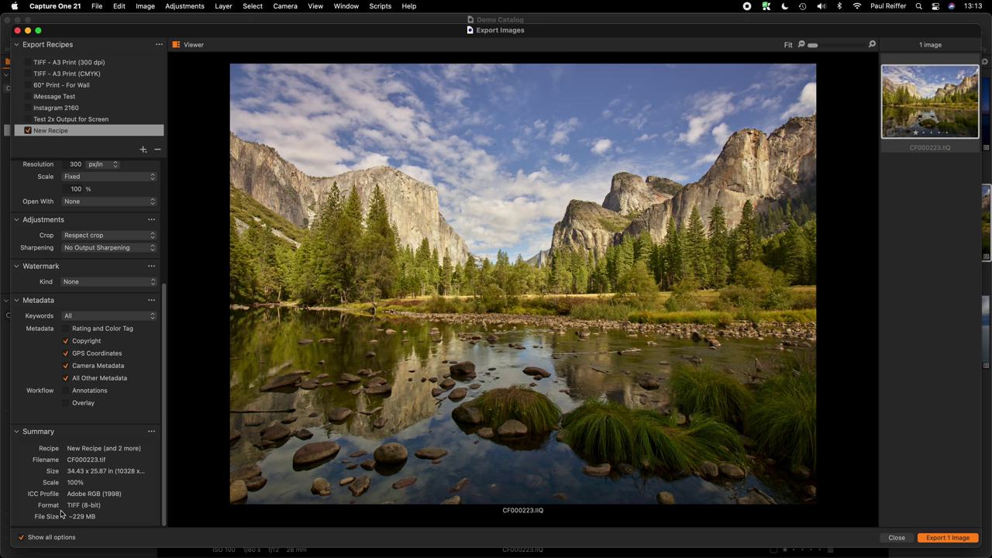
scroll(65, 450, "up", 8)
left_click(41, 537)
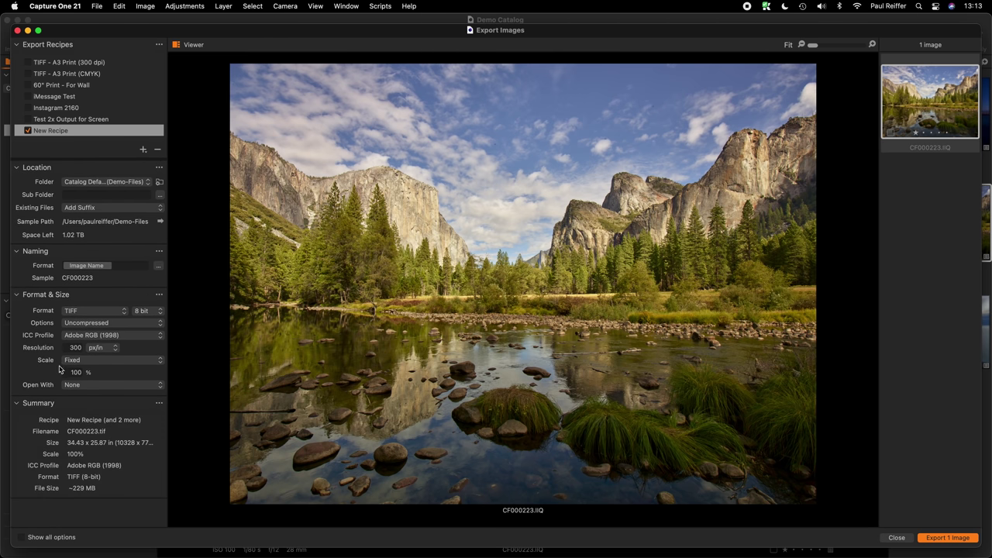
left_click(896, 538)
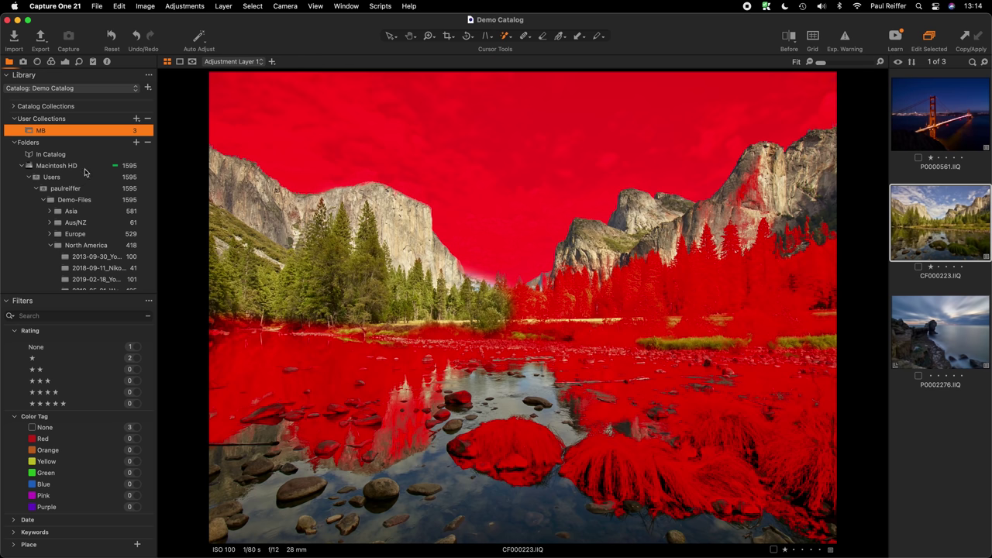
Review the Library's folder hierarchy and examine the tethered capture tools through to Capture One Live BETA.
scroll(93, 225, "down", 3)
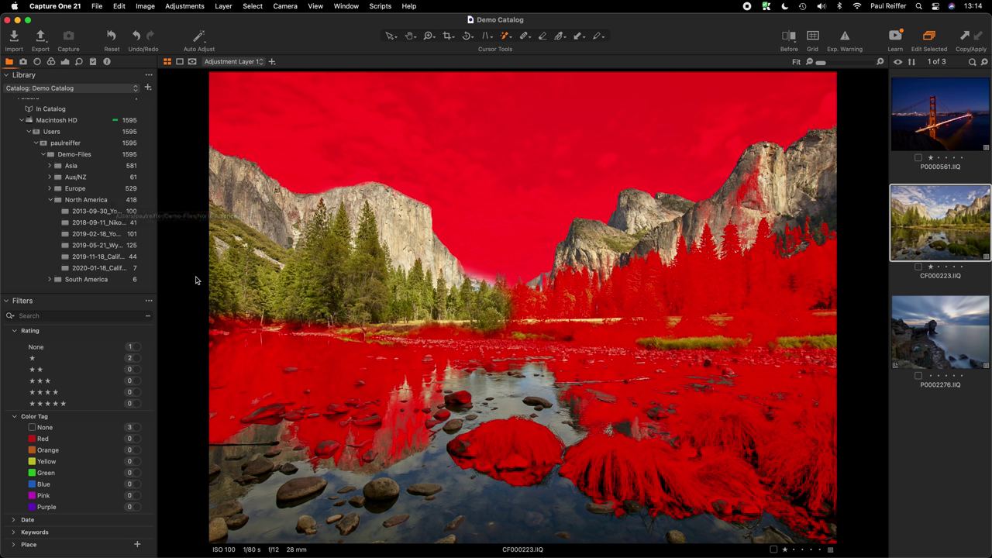
left_click(23, 61)
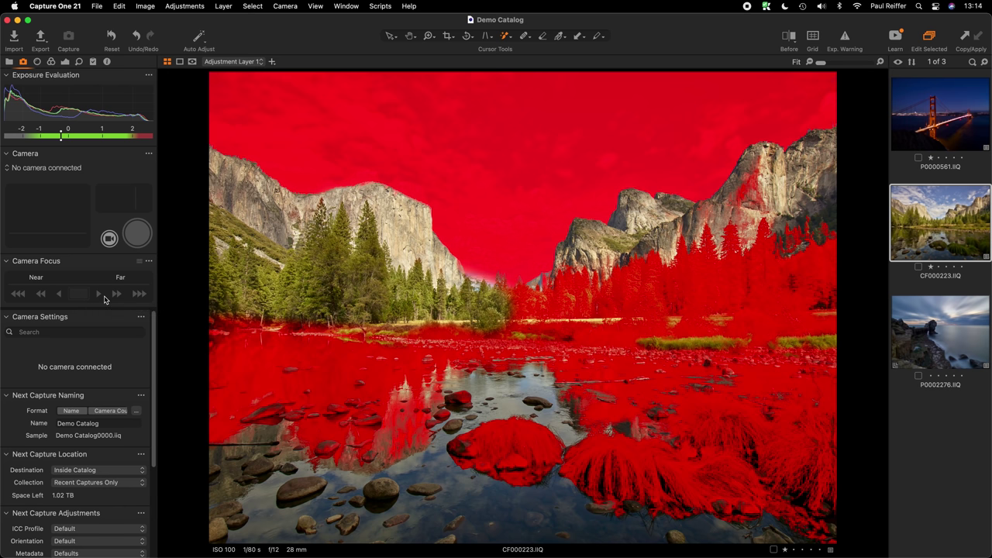
scroll(85, 372, "down", 6)
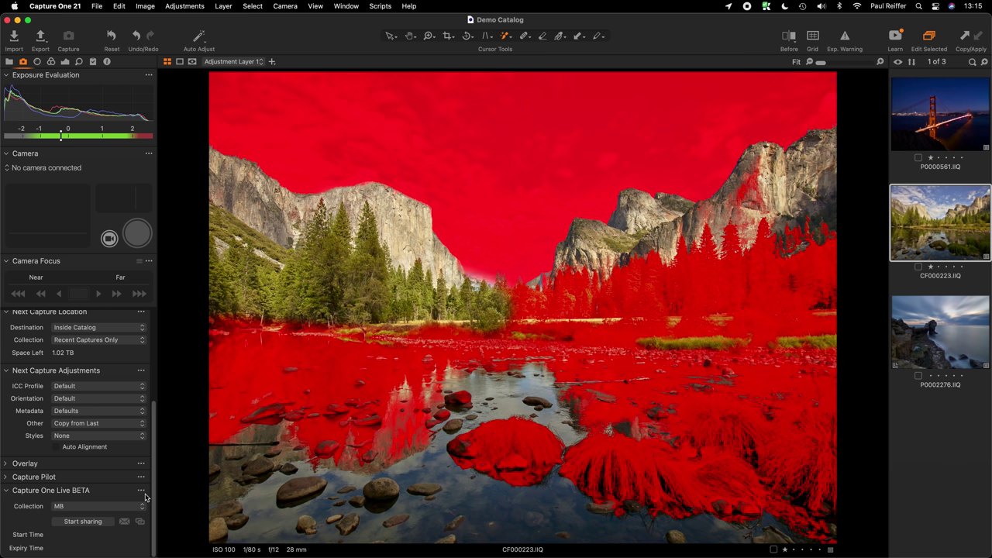
scroll(146, 496, "up", 5)
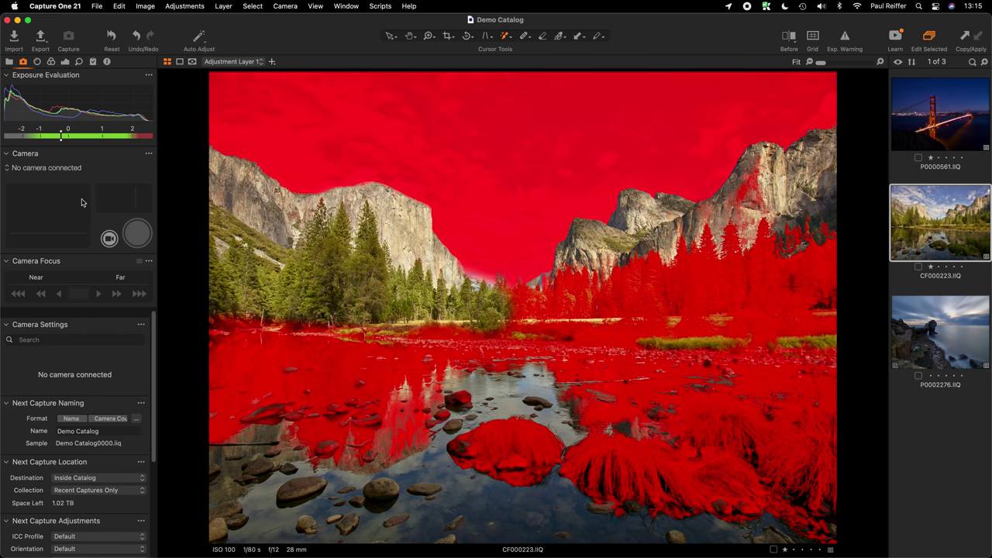
Select the coastal rock photo P0002276 in the MB collection and show its layers and adjustment tools.
left_click(9, 62)
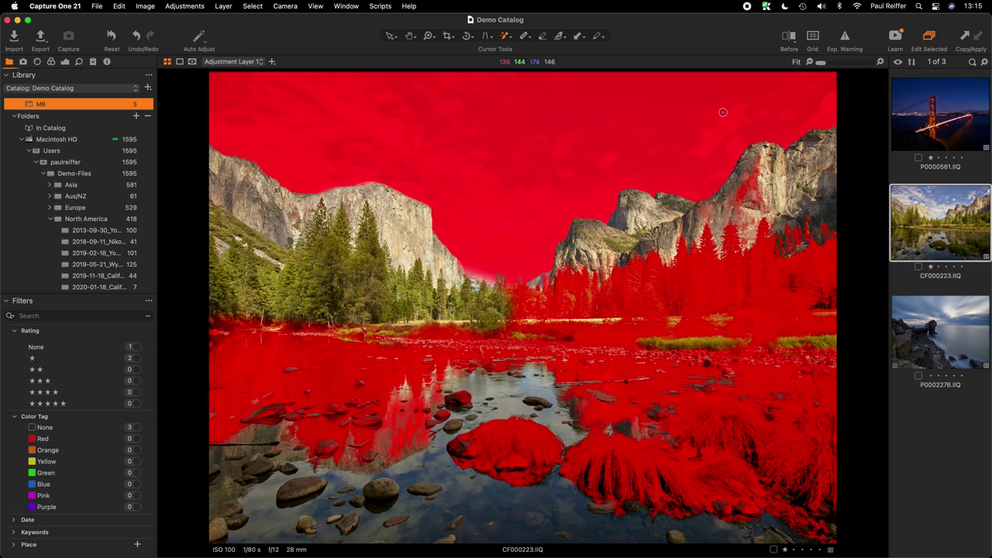
left_click(950, 328)
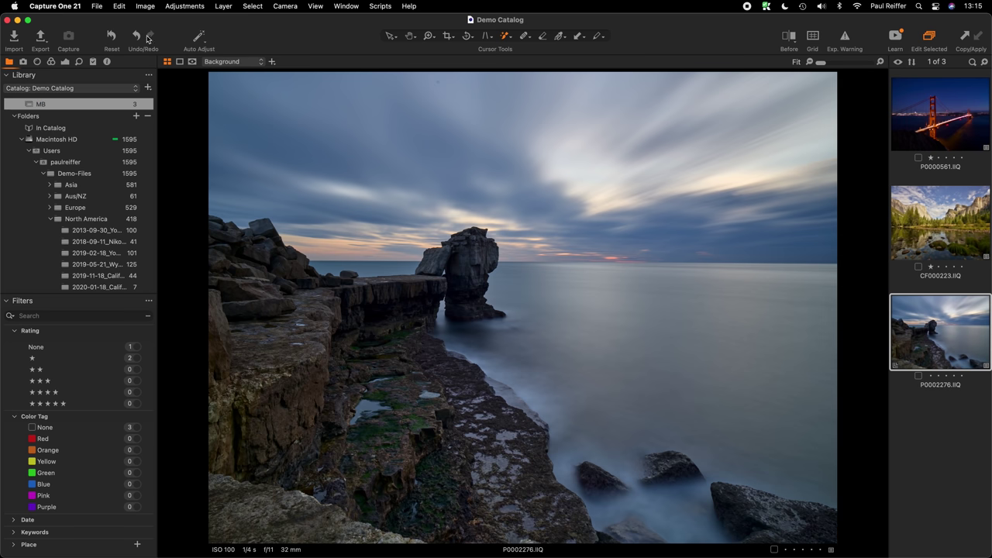
left_click(66, 63)
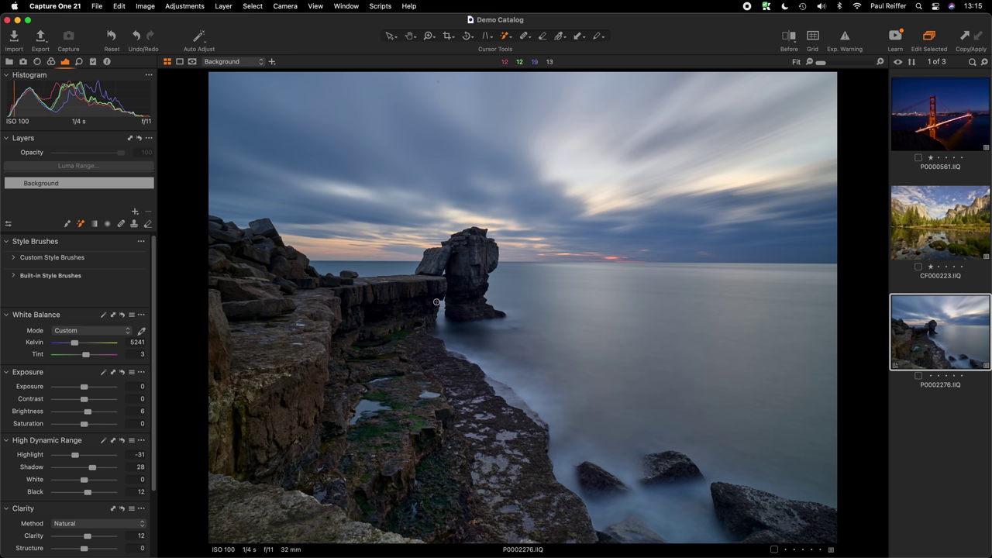
Mask the coastal rocks and sea stack with the Magic Brush on a new adjustment layer, and clear that mask.
right_click(468, 245)
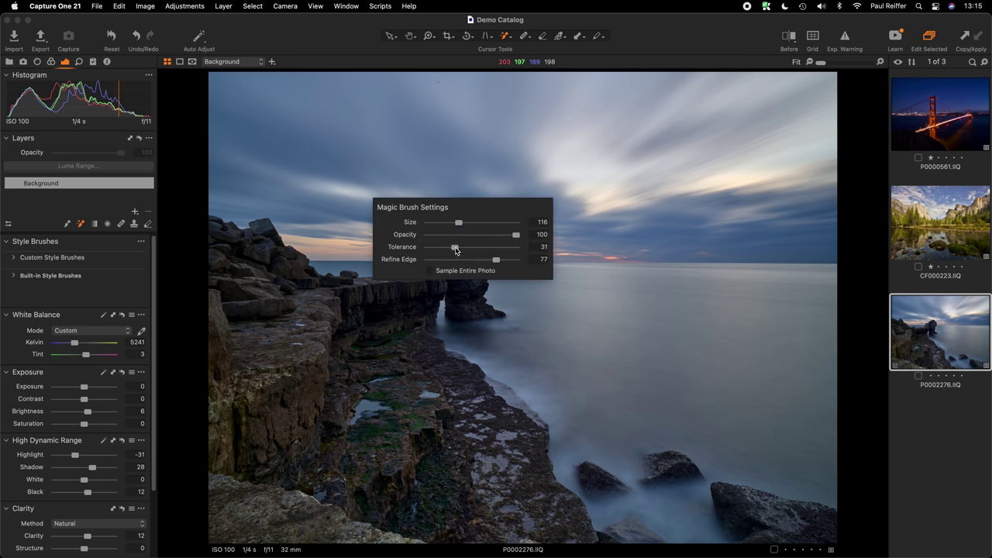
key("Escape")
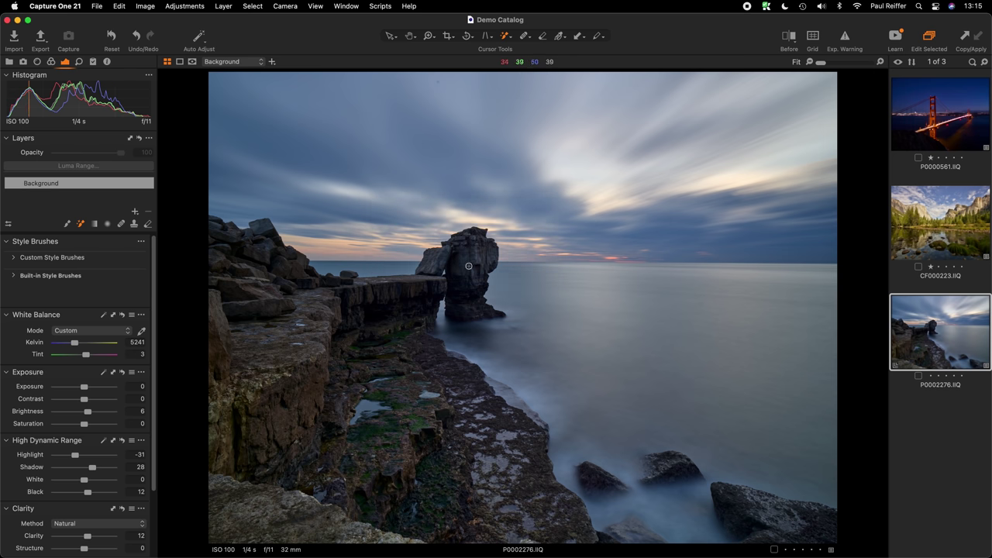
left_click_drag(468, 248, 465, 296)
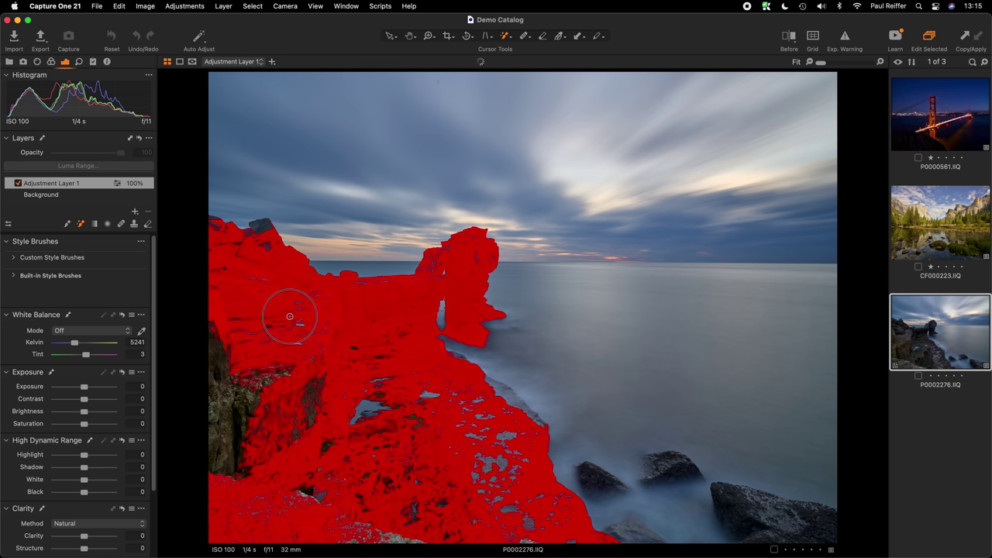
left_click(392, 413)
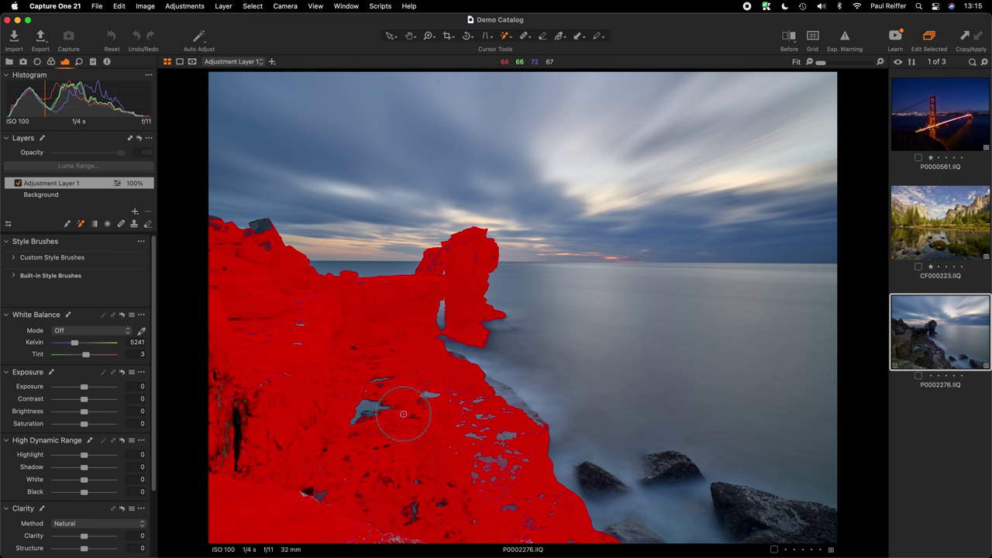
left_click(220, 443)
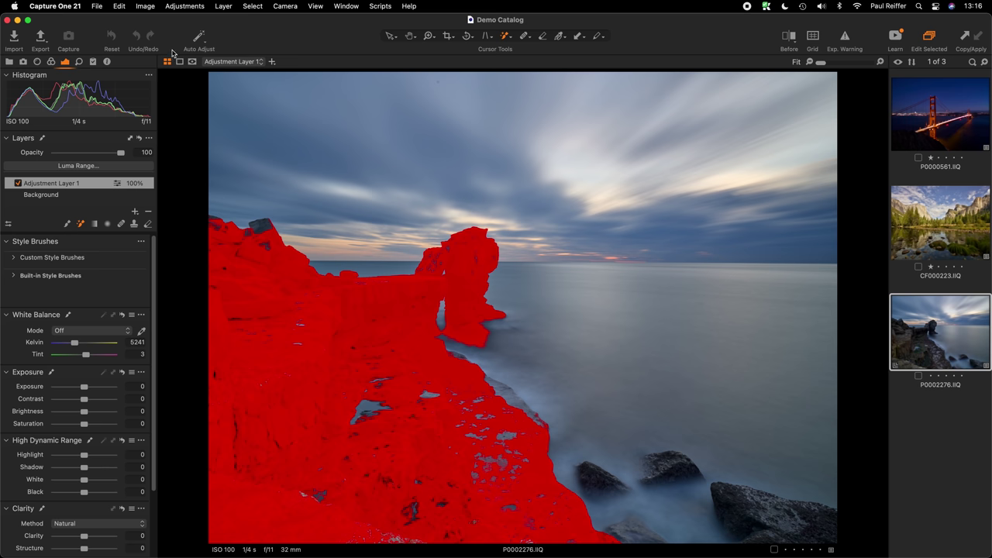
right_click(112, 183)
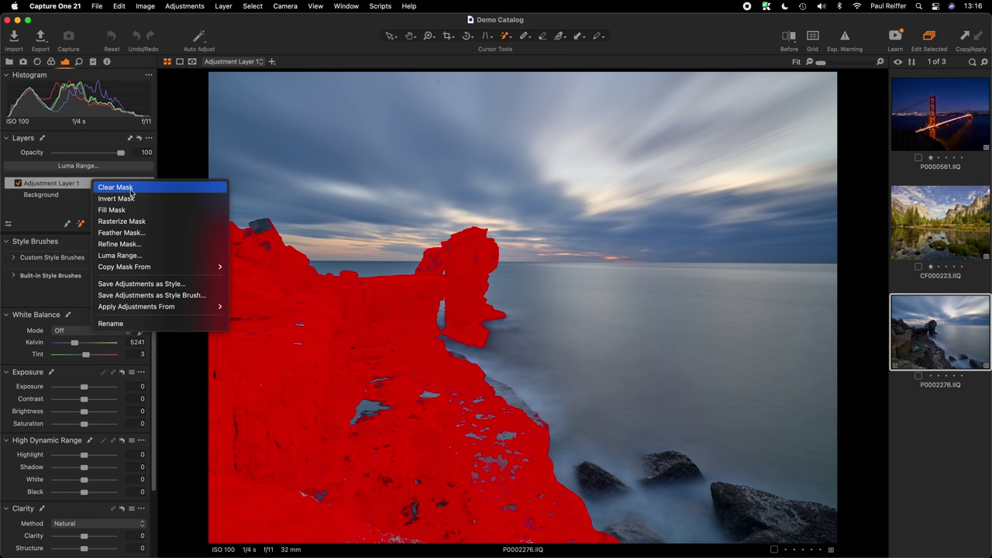
left_click(139, 186)
Try to mask the sky along the horizon with a Magic Brush stroke, and undo the stroke.
right_click(572, 281)
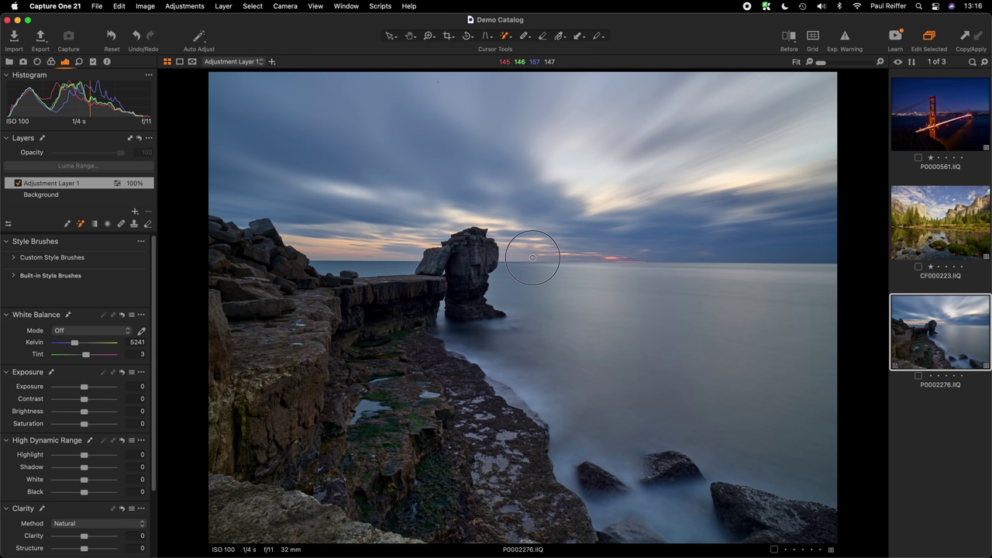
left_click_drag(531, 258, 648, 248)
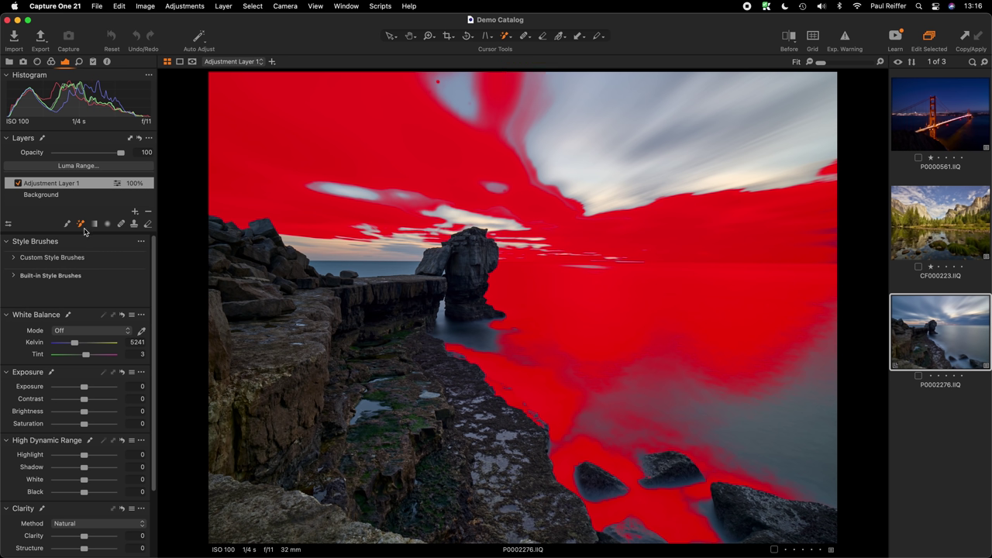
left_click(135, 37)
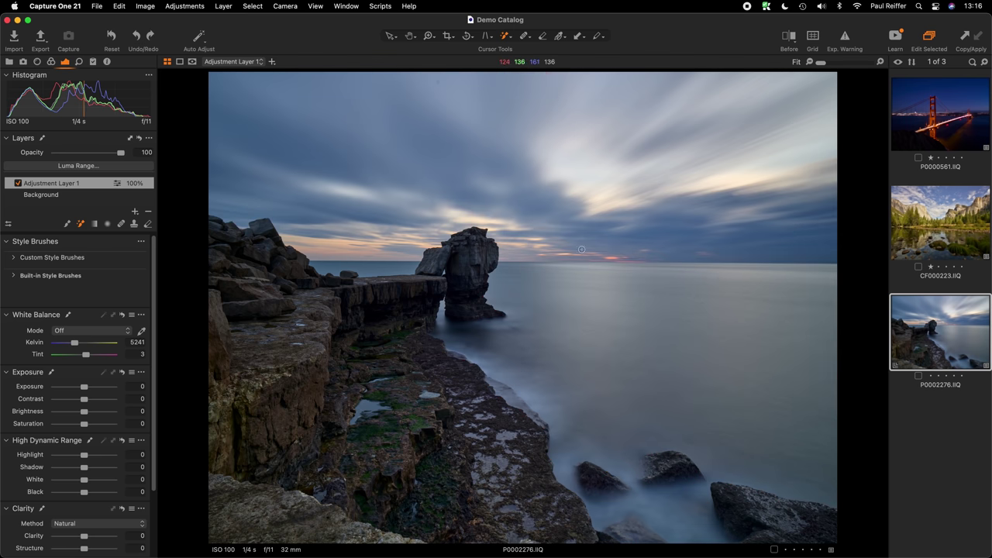
Mask the sky down to the horizon with a linear gradient and apply a luma range of 98 to 255 with falloff 74 to 255.
left_click(94, 224)
left_click_drag(561, 264, 561, 270)
left_click(89, 166)
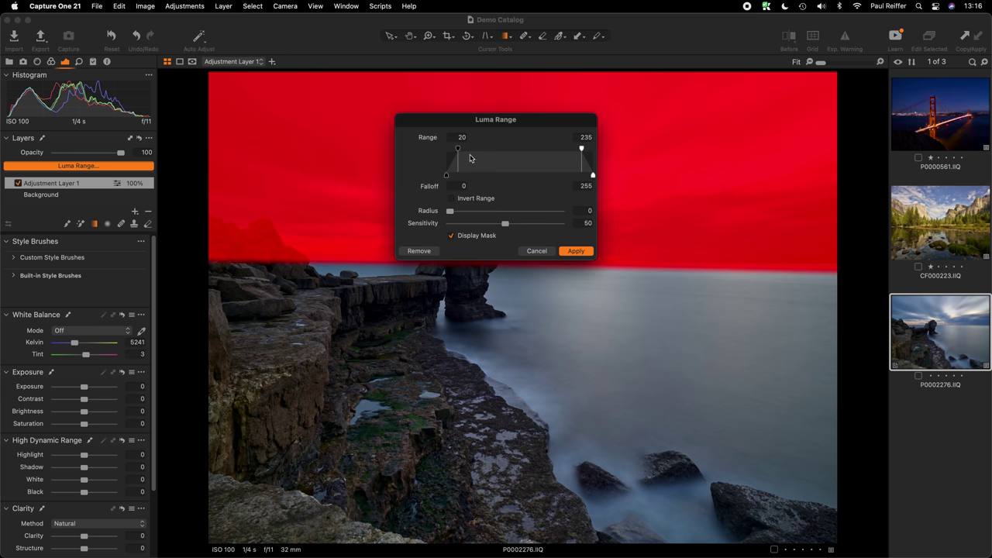
left_click_drag(457, 148, 521, 151)
left_click_drag(598, 151, 598, 150)
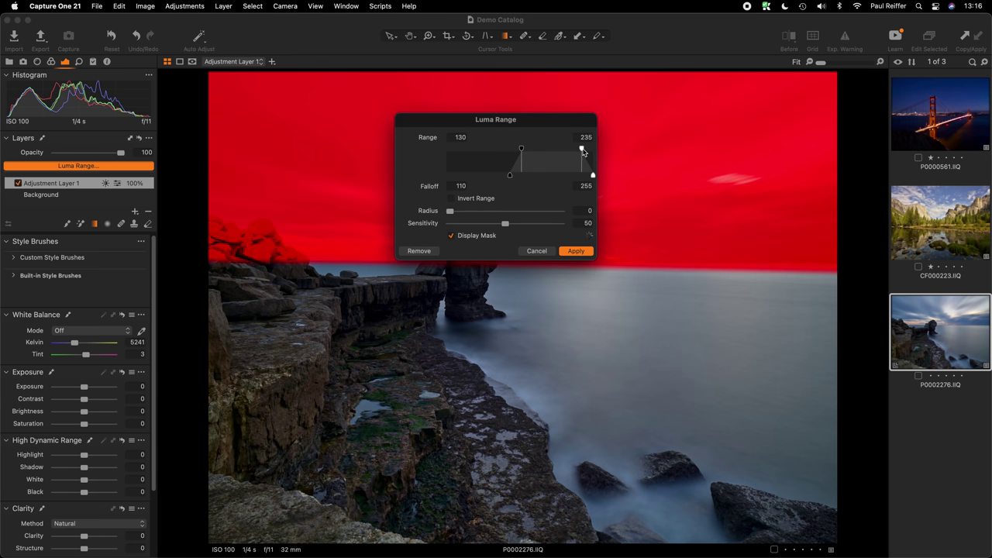
left_click_drag(520, 150, 705, 144)
left_click_drag(675, 186, 679, 187)
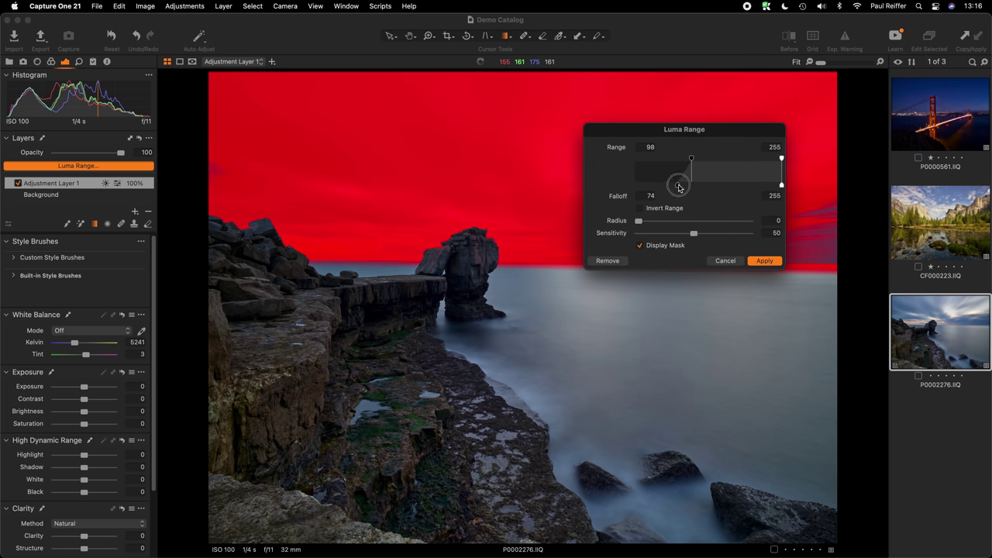
left_click(761, 262)
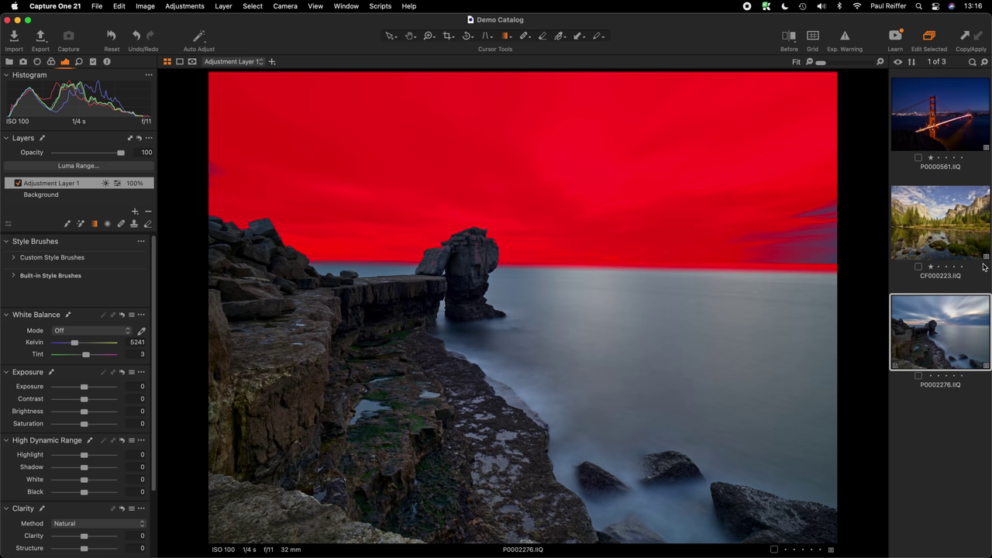
Examine the adjustment layer mask of valley photo CF000223 as a grayscale mask, and turn the mask display off.
key("Up")
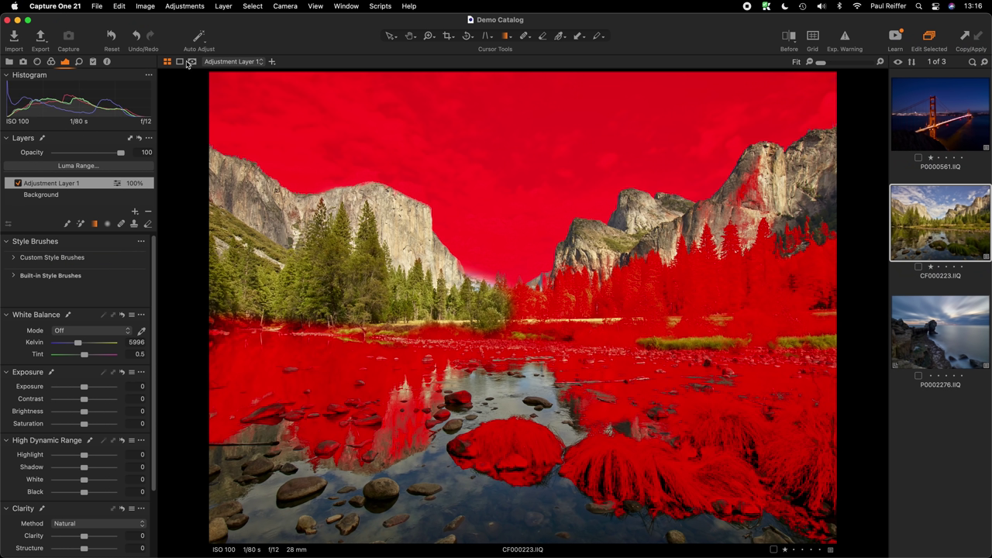
left_click(189, 60)
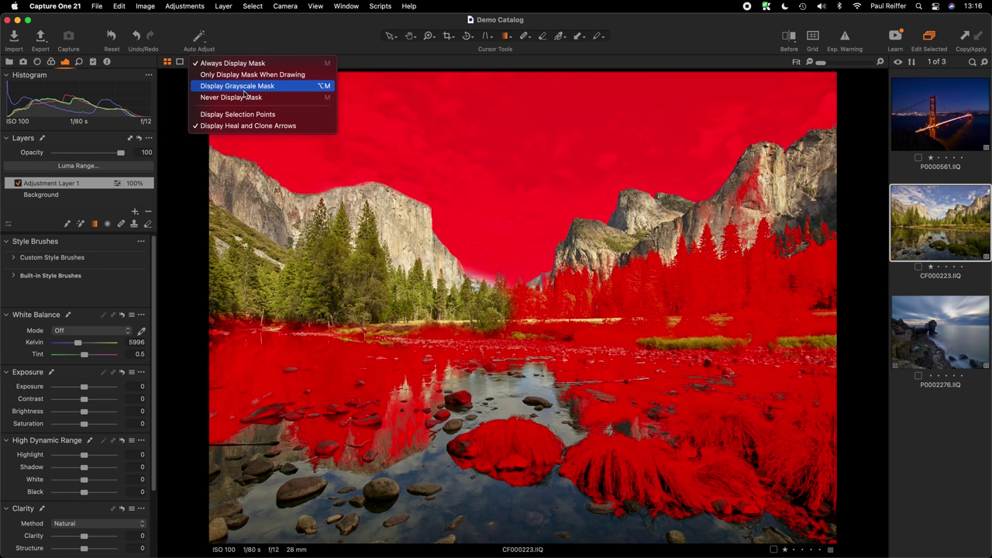
left_click(246, 92)
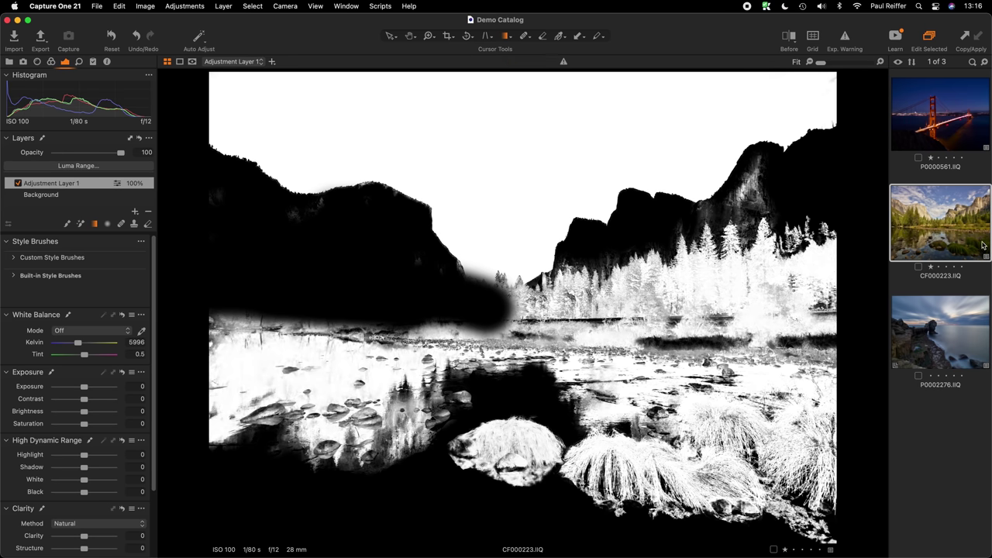
left_click(192, 62)
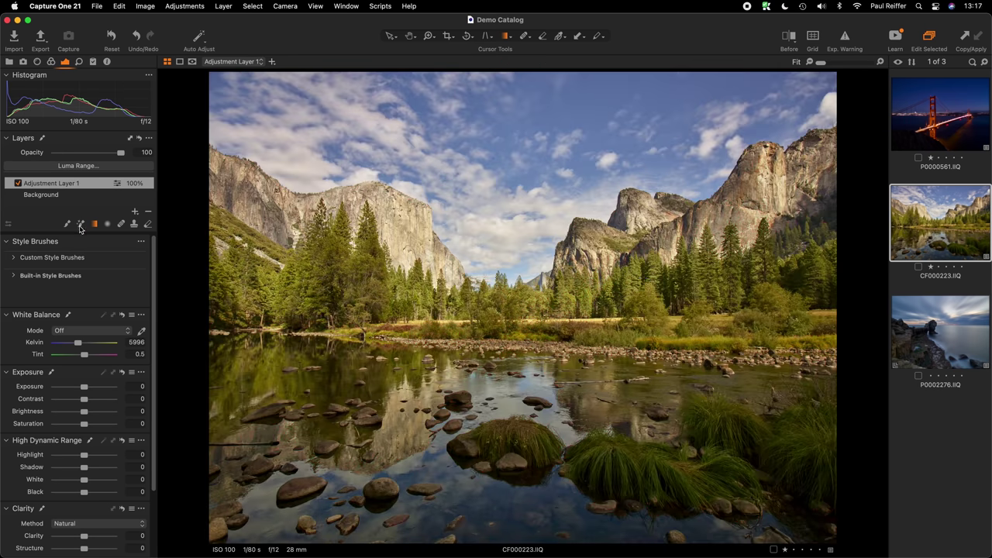